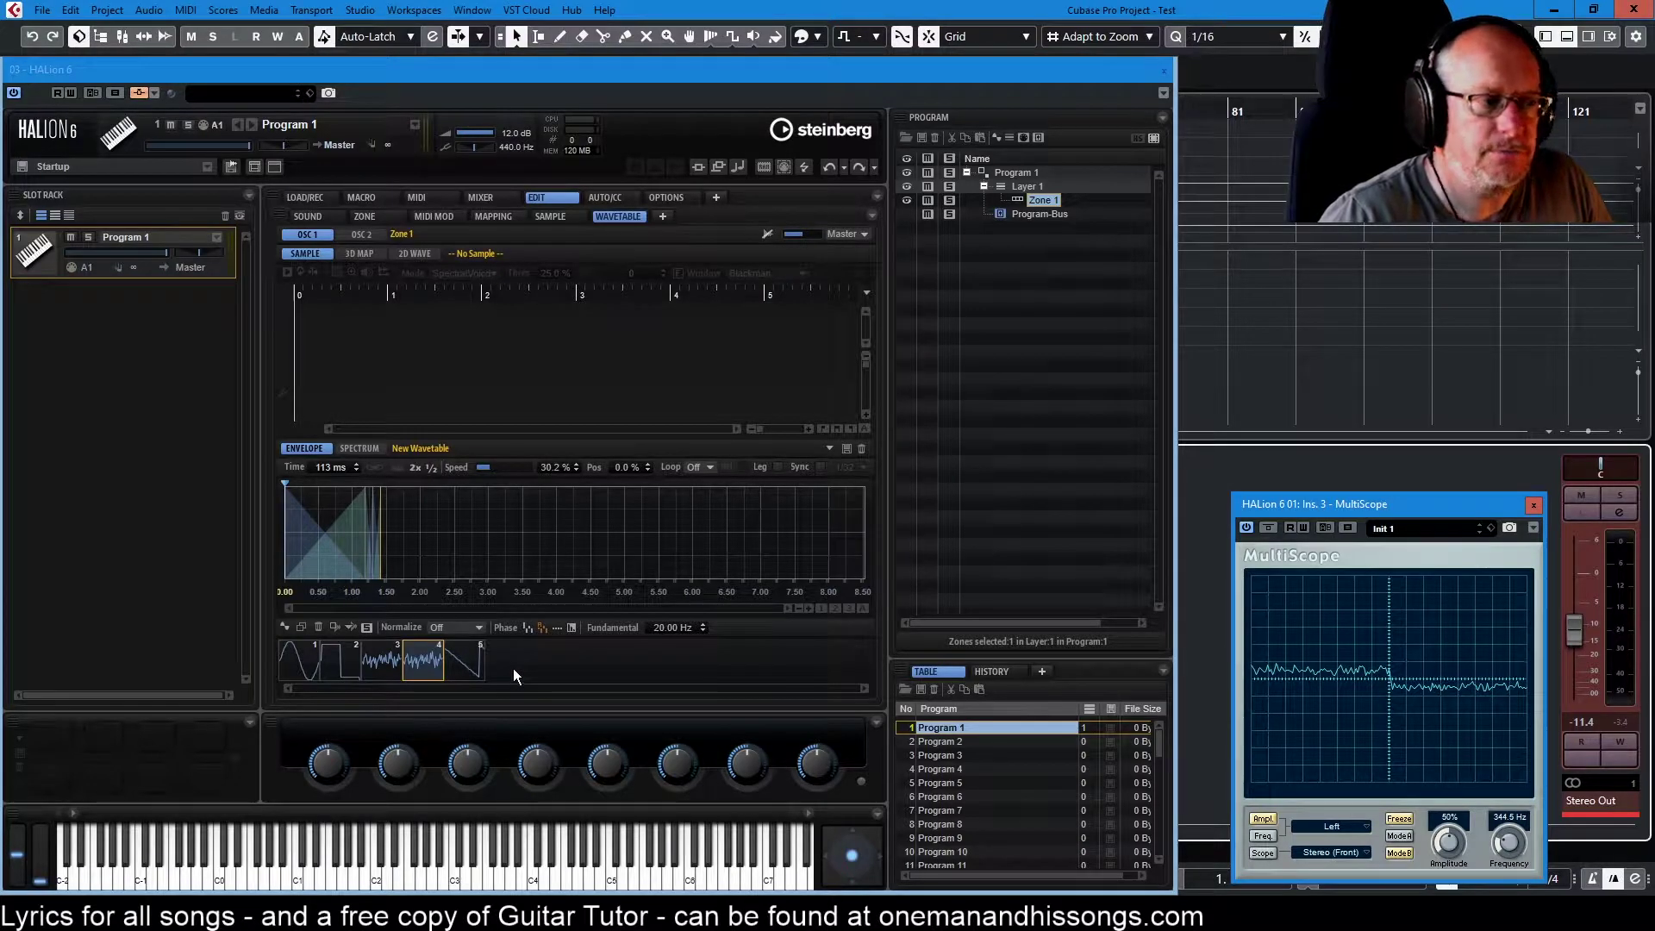
Step: Delete Program 1's existing layer and zone, and load Program 1 back into the first slot
right_click(975, 727)
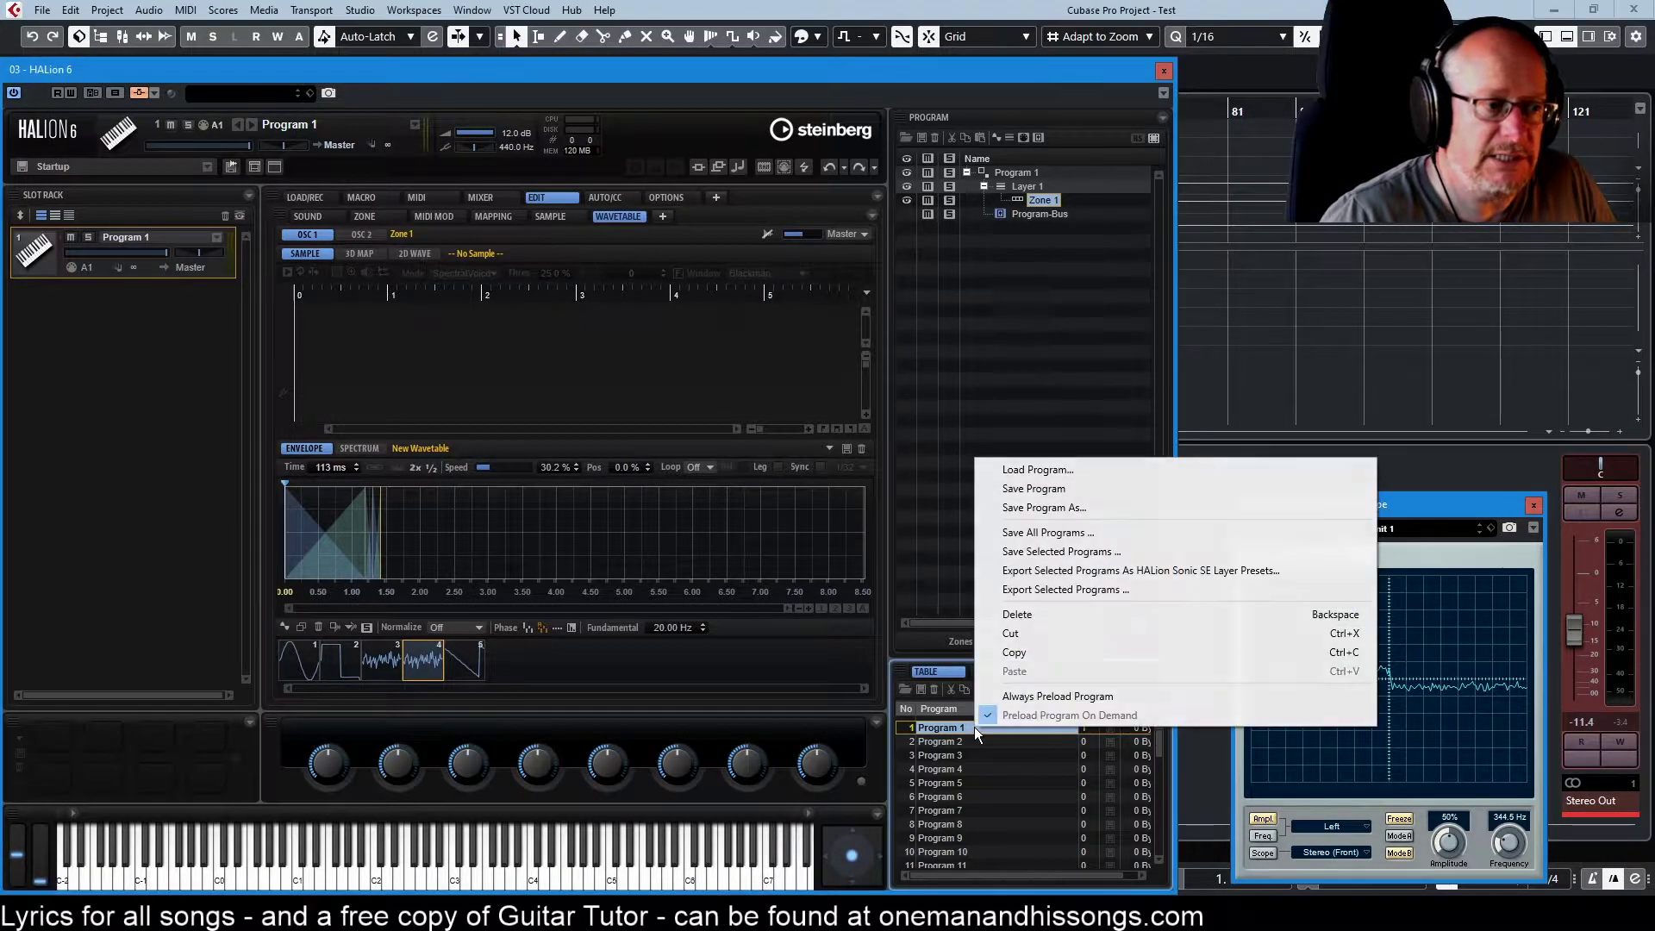
click(1024, 614)
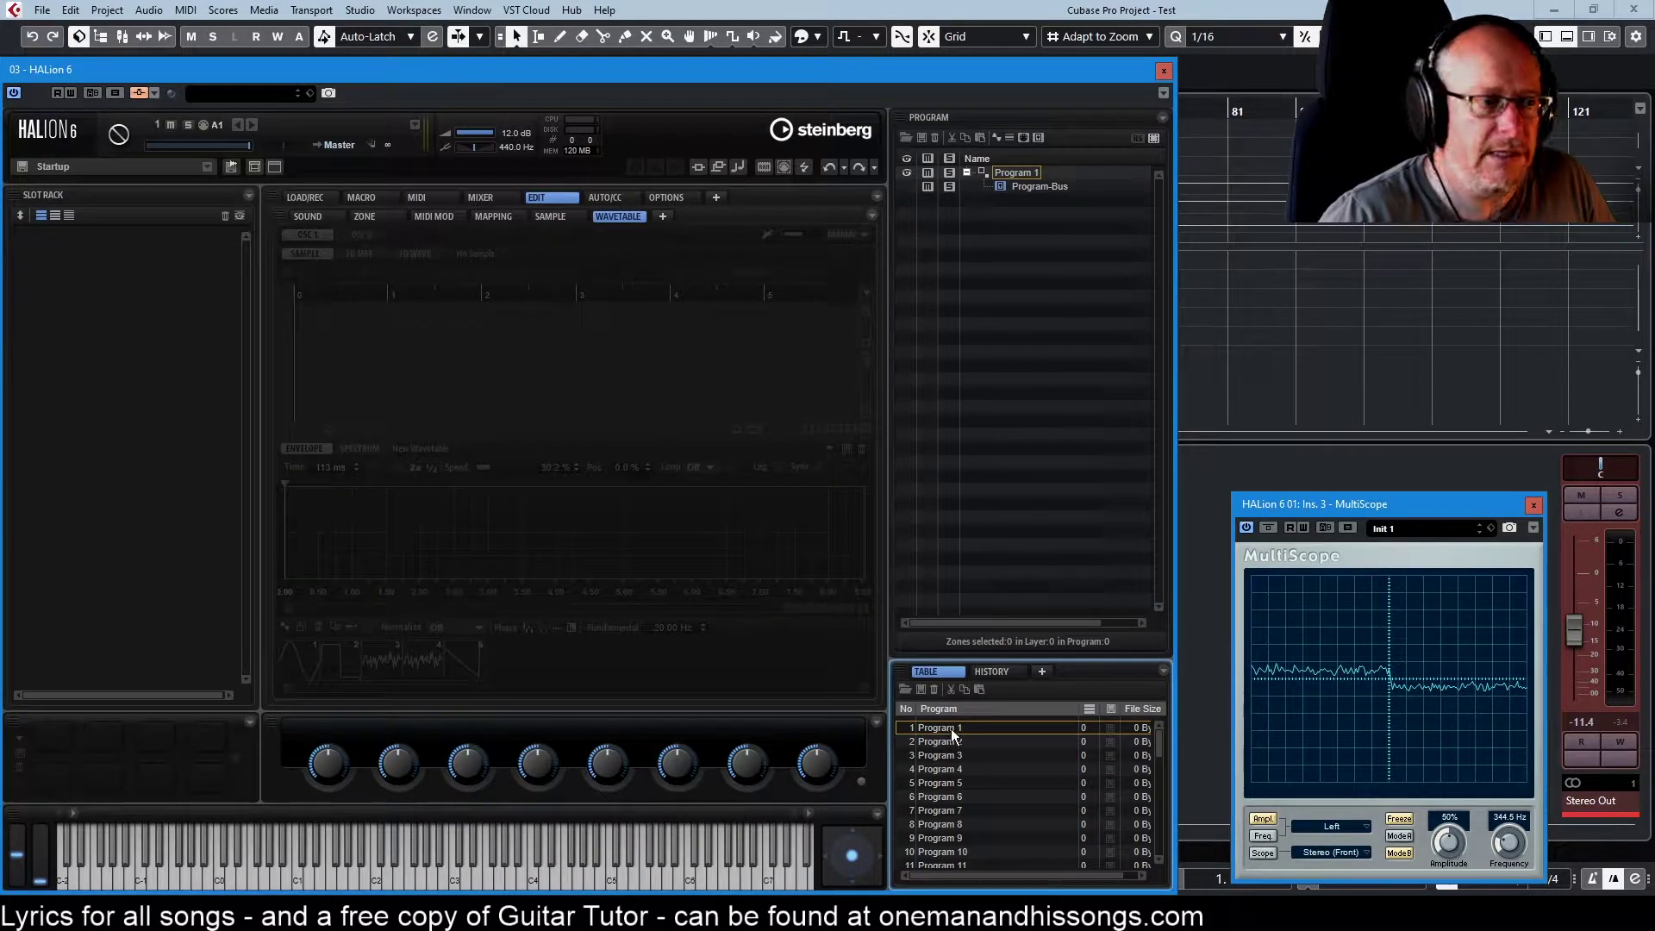
drag(950, 727, 91, 308)
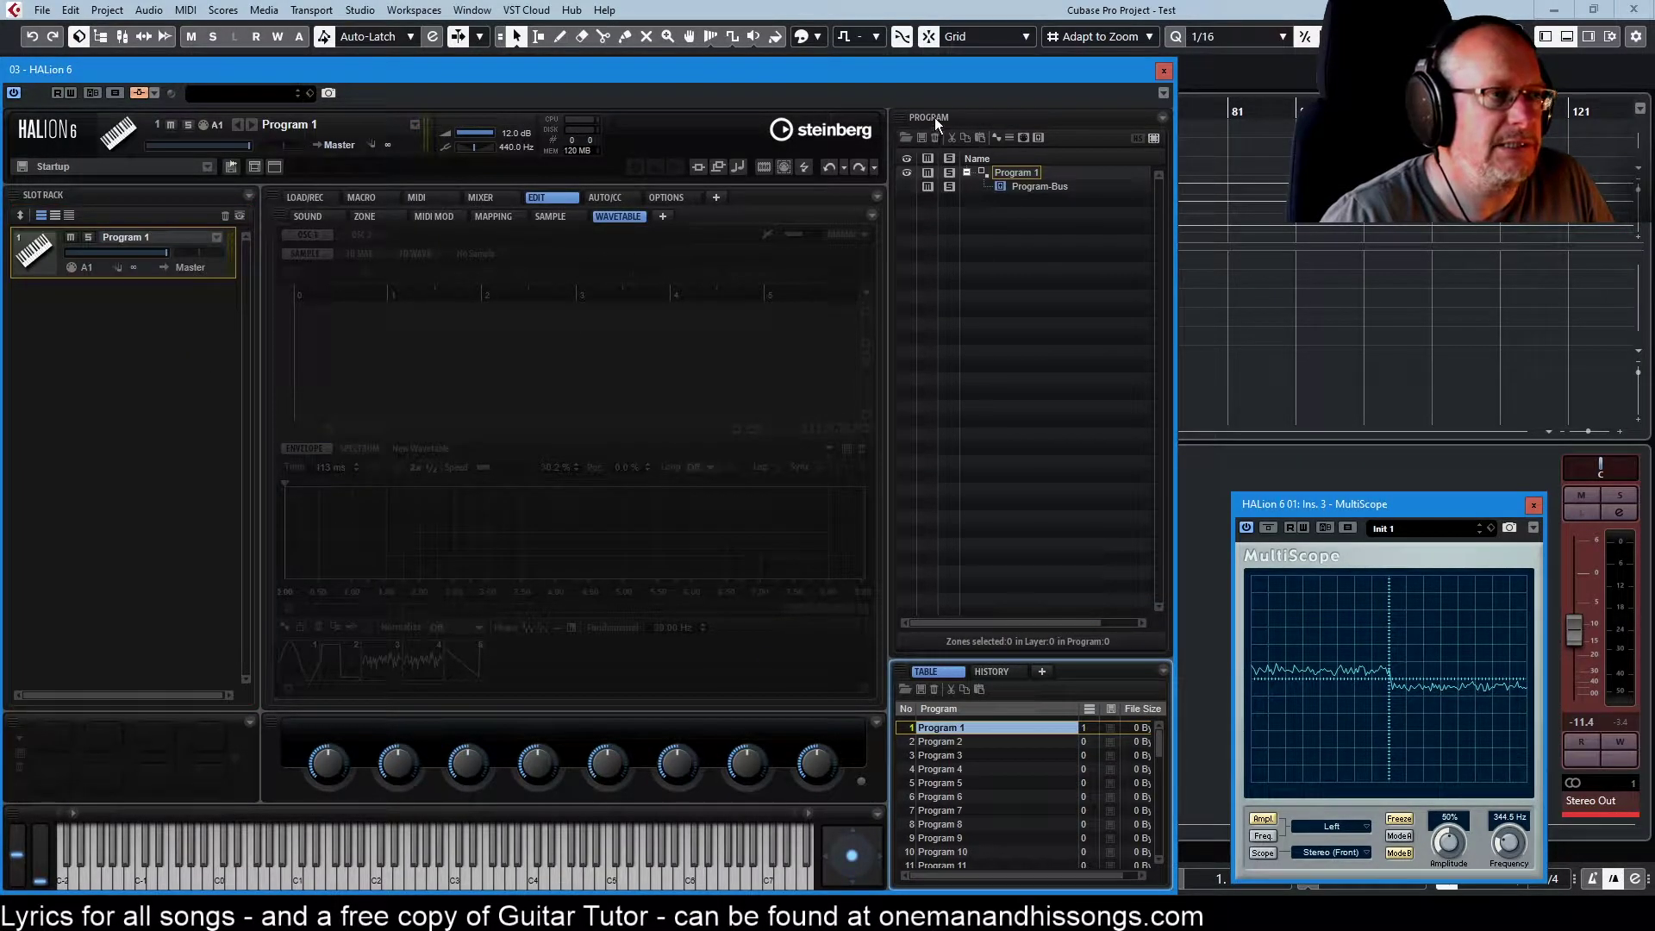
Step: Add a new, empty wavetable zone to Program 1
click(1008, 136)
click(997, 138)
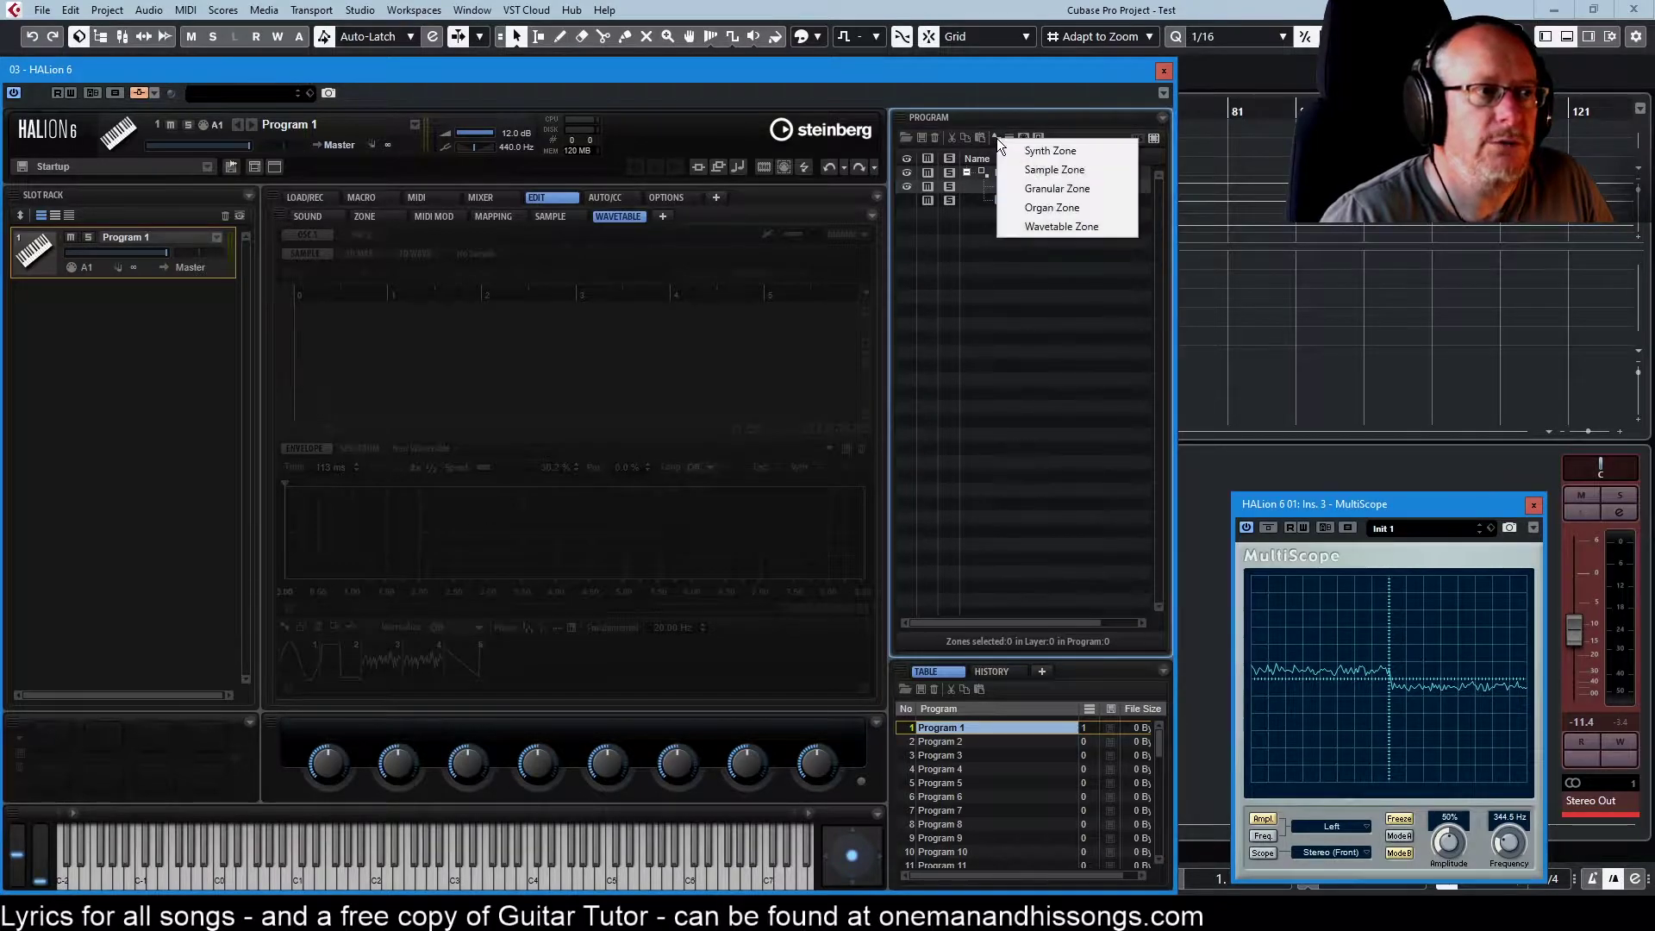
click(1052, 226)
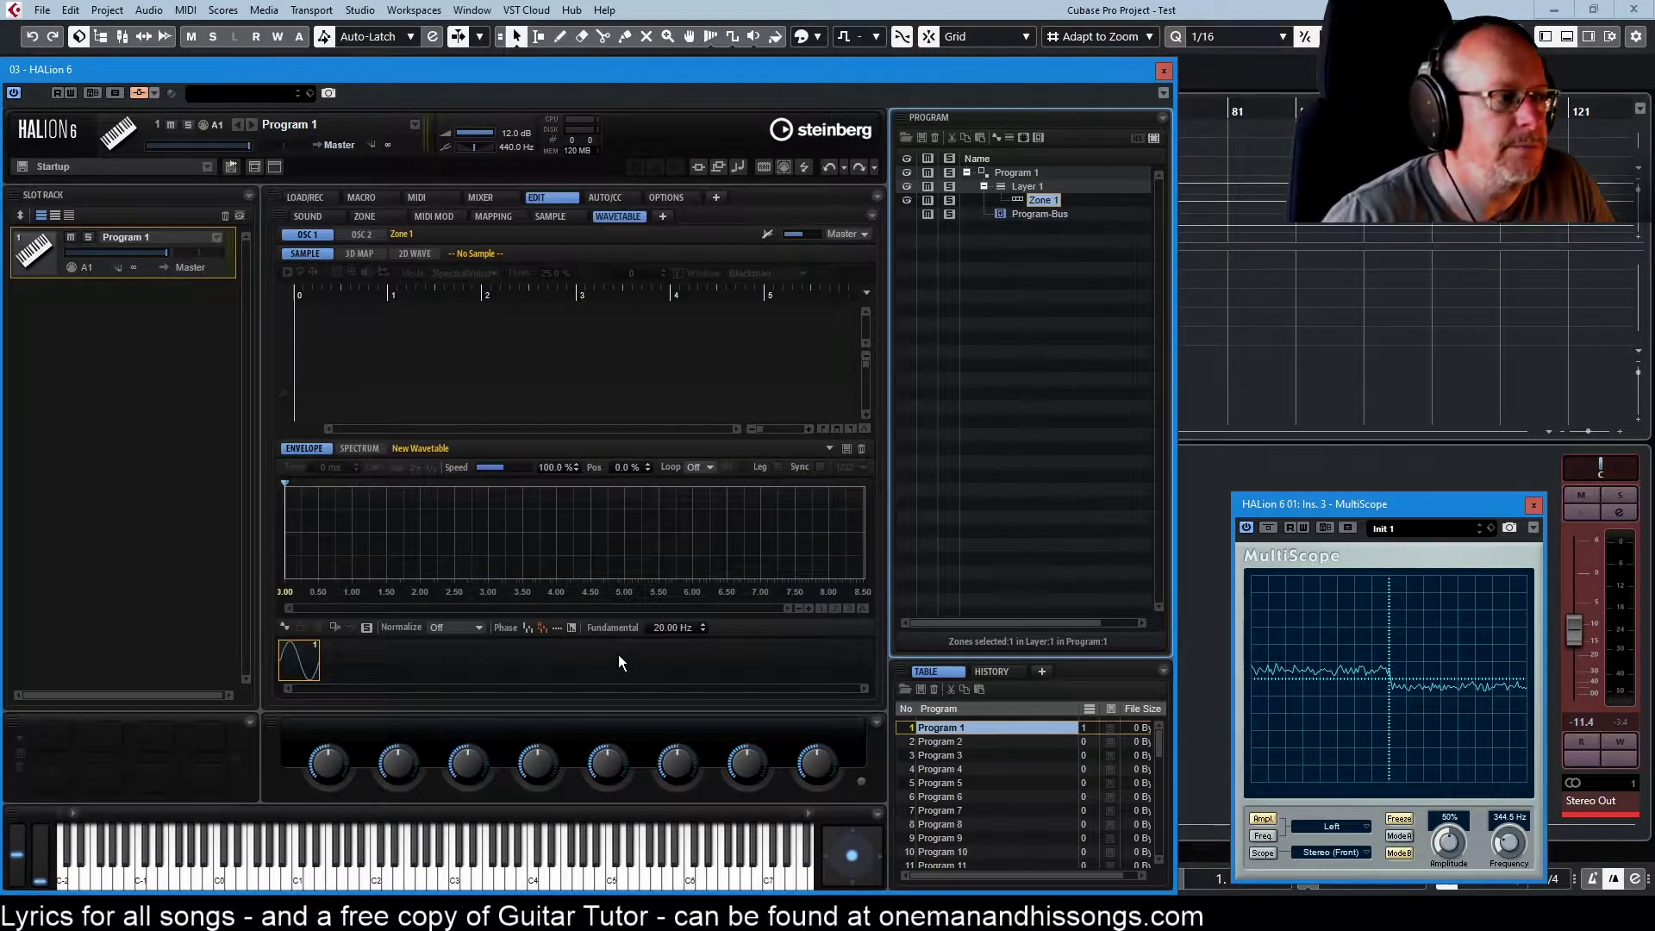
Step: Look through the basic waveform list, keeping the single sine wave unchanged
click(304, 624)
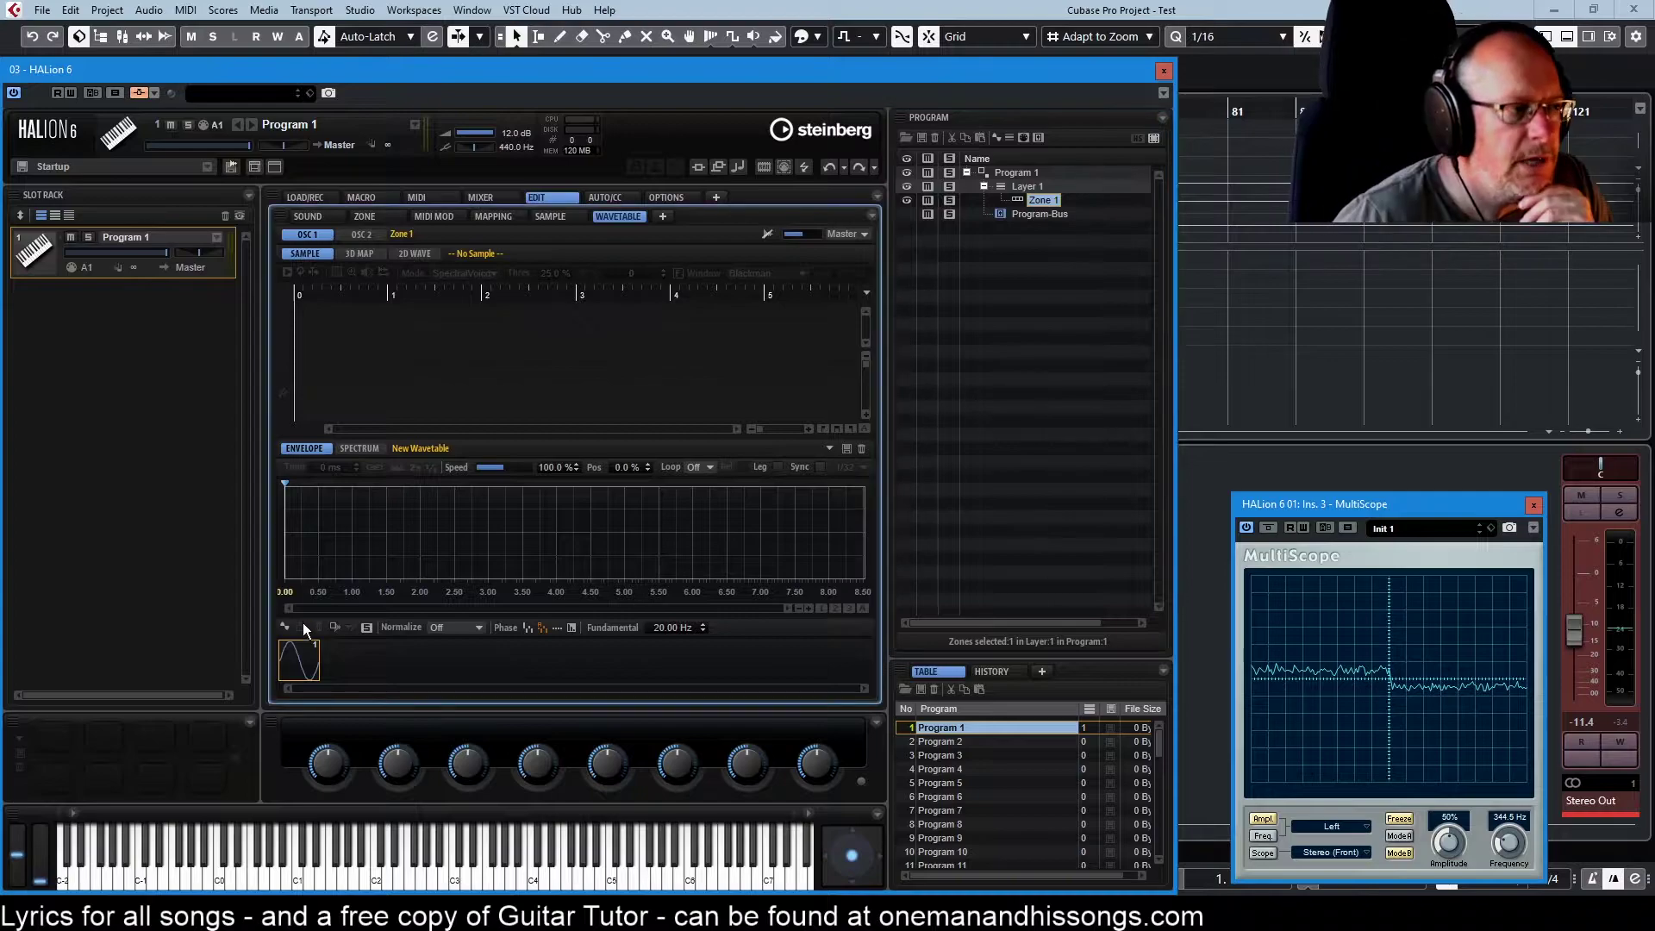
click(283, 626)
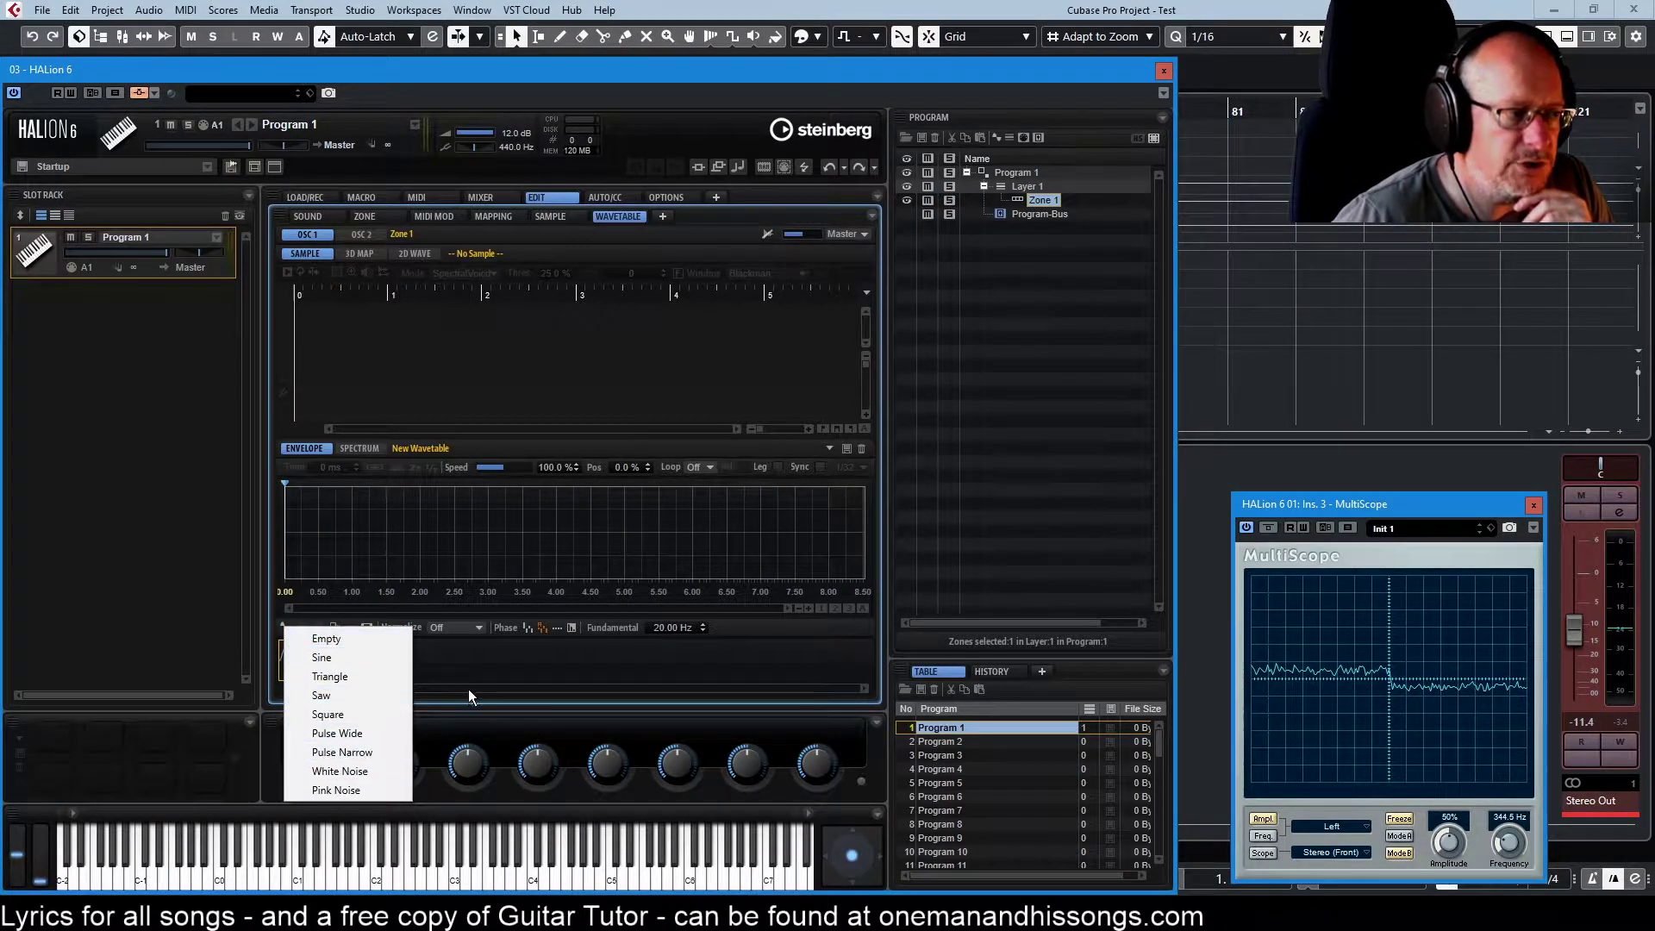
click(480, 670)
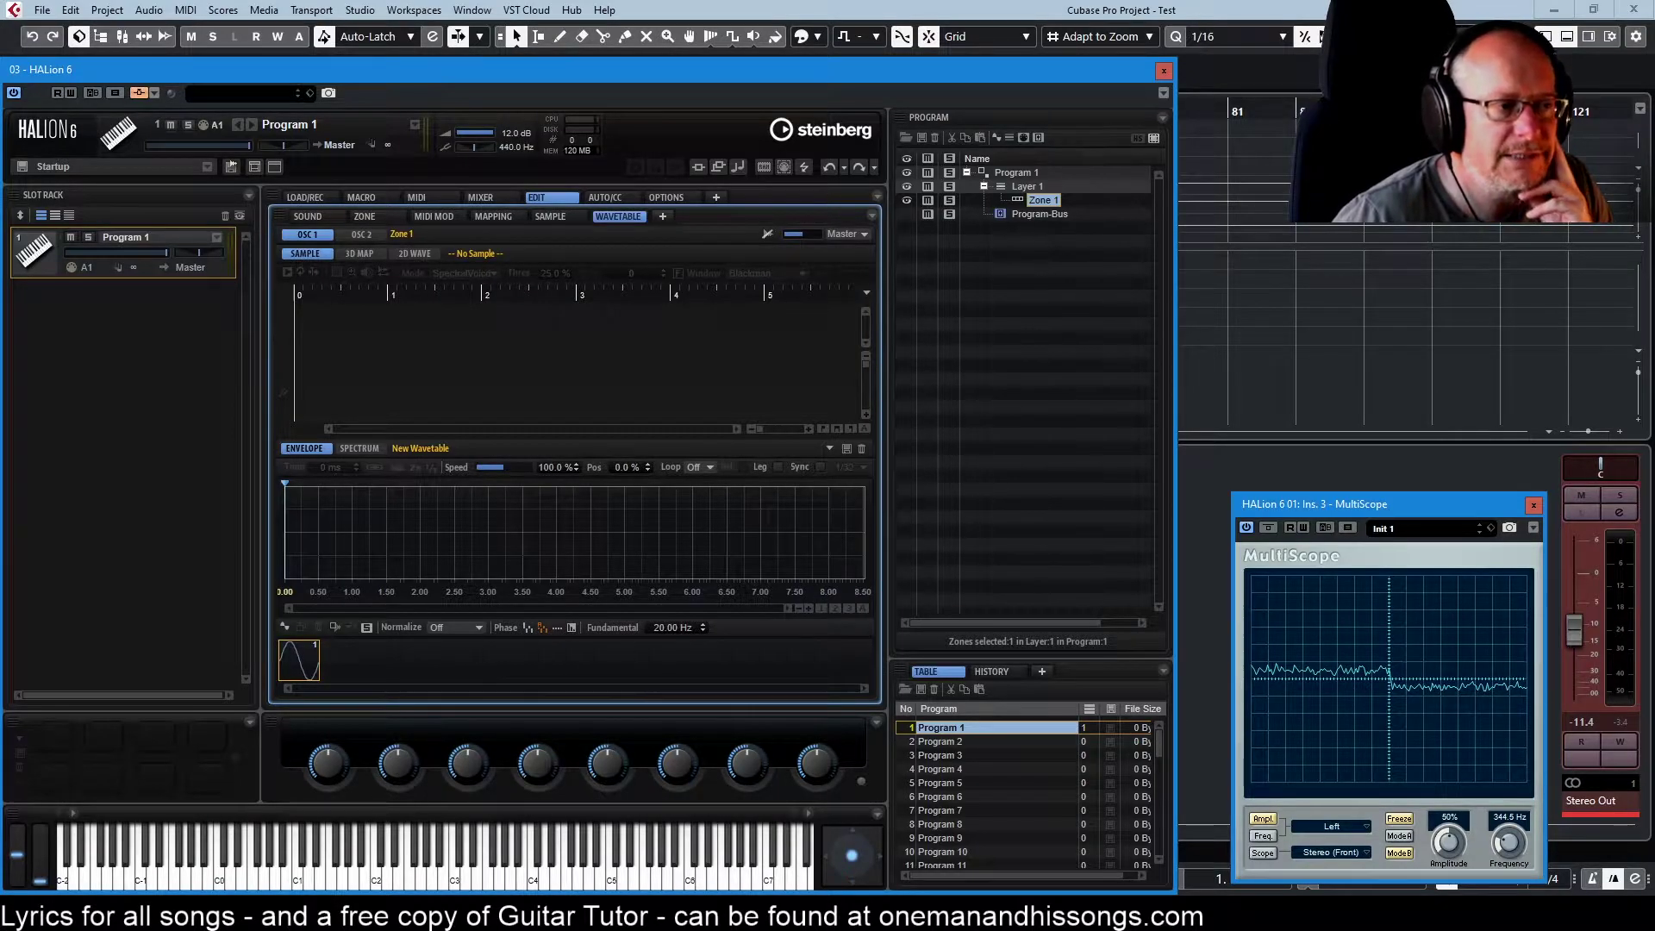
Step: Audition the Beast, Bells and Bump Xmod wavetable presets, then load Pristine with its eight waves
click(830, 449)
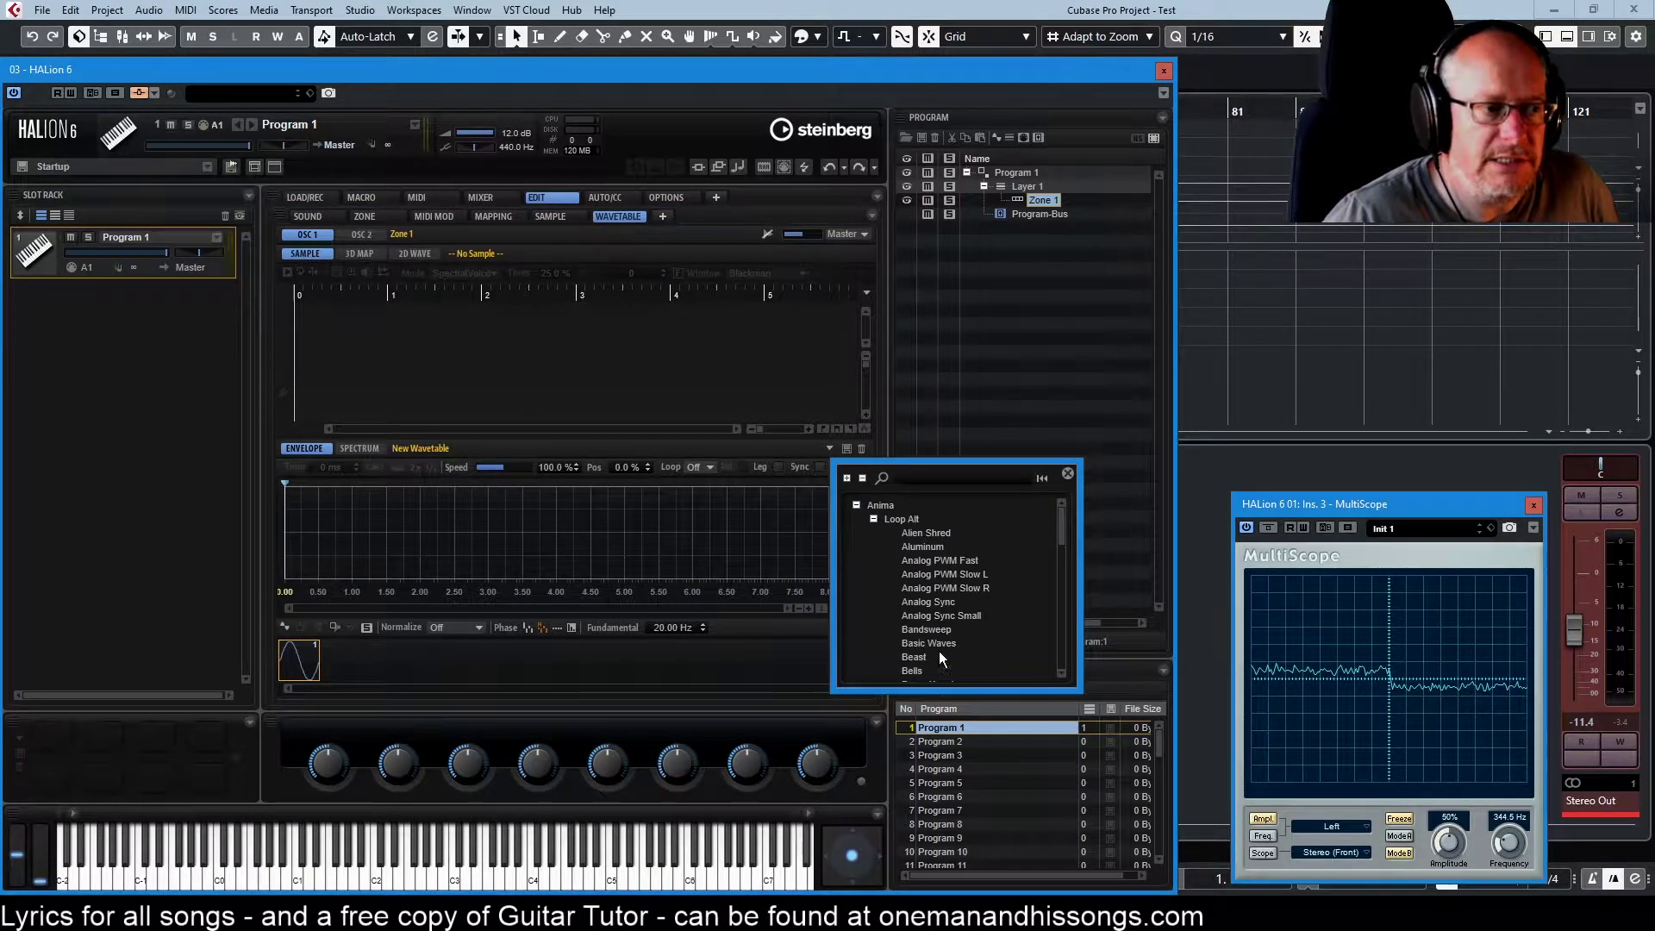
scroll(938, 656, down, 1)
click(930, 628)
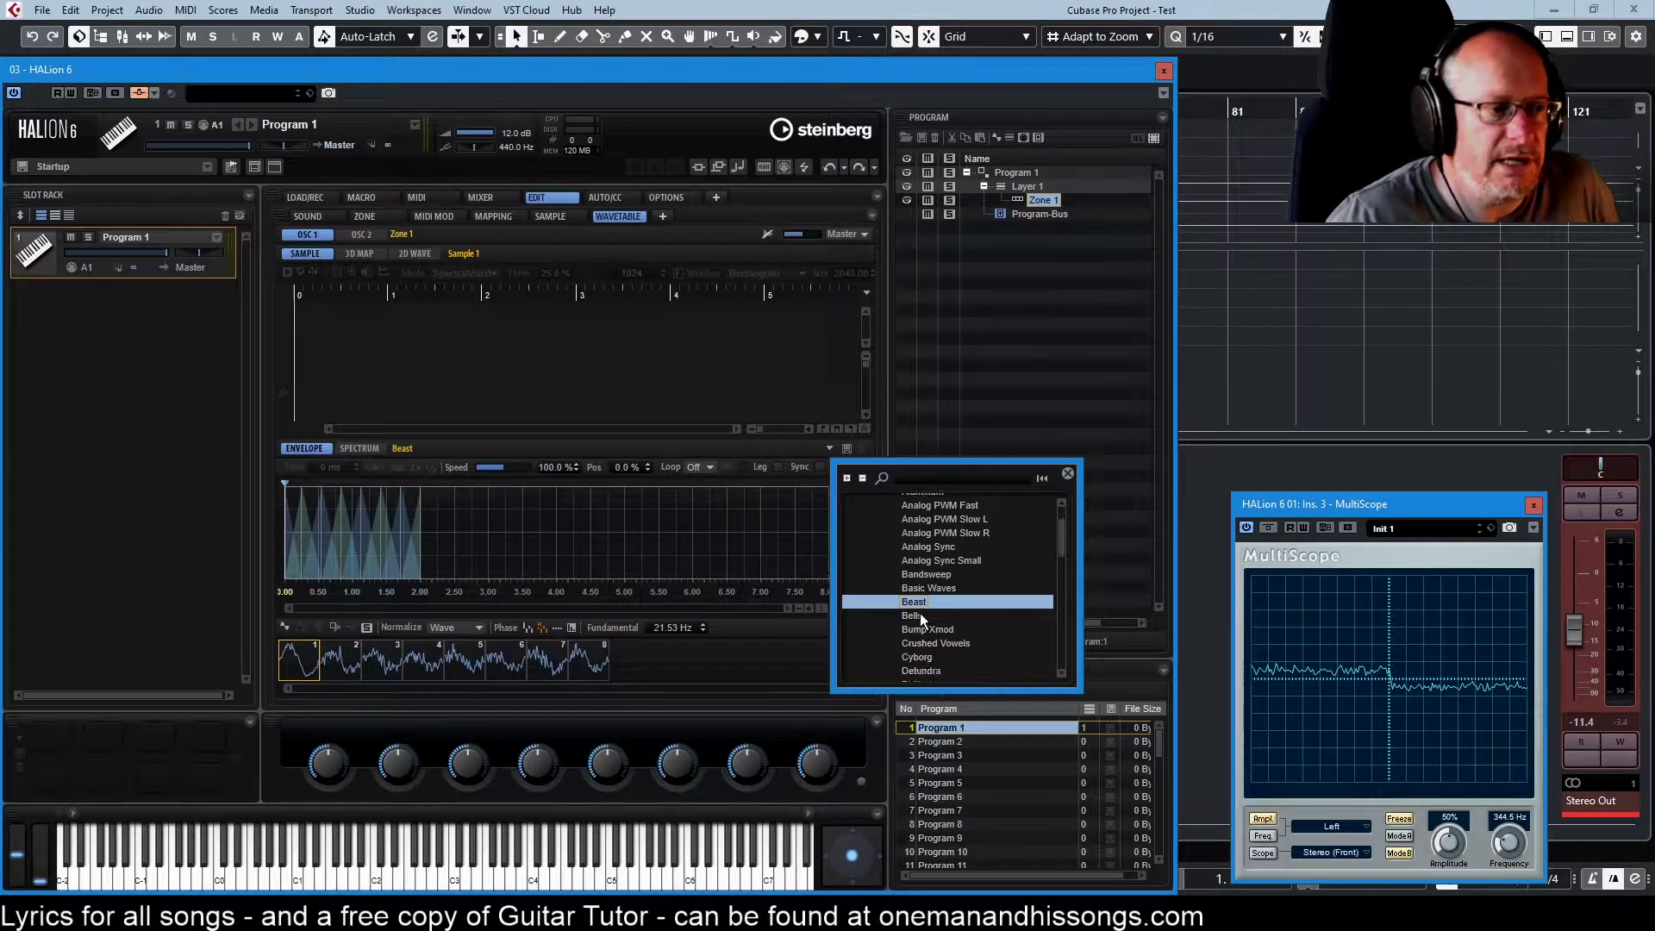
click(919, 614)
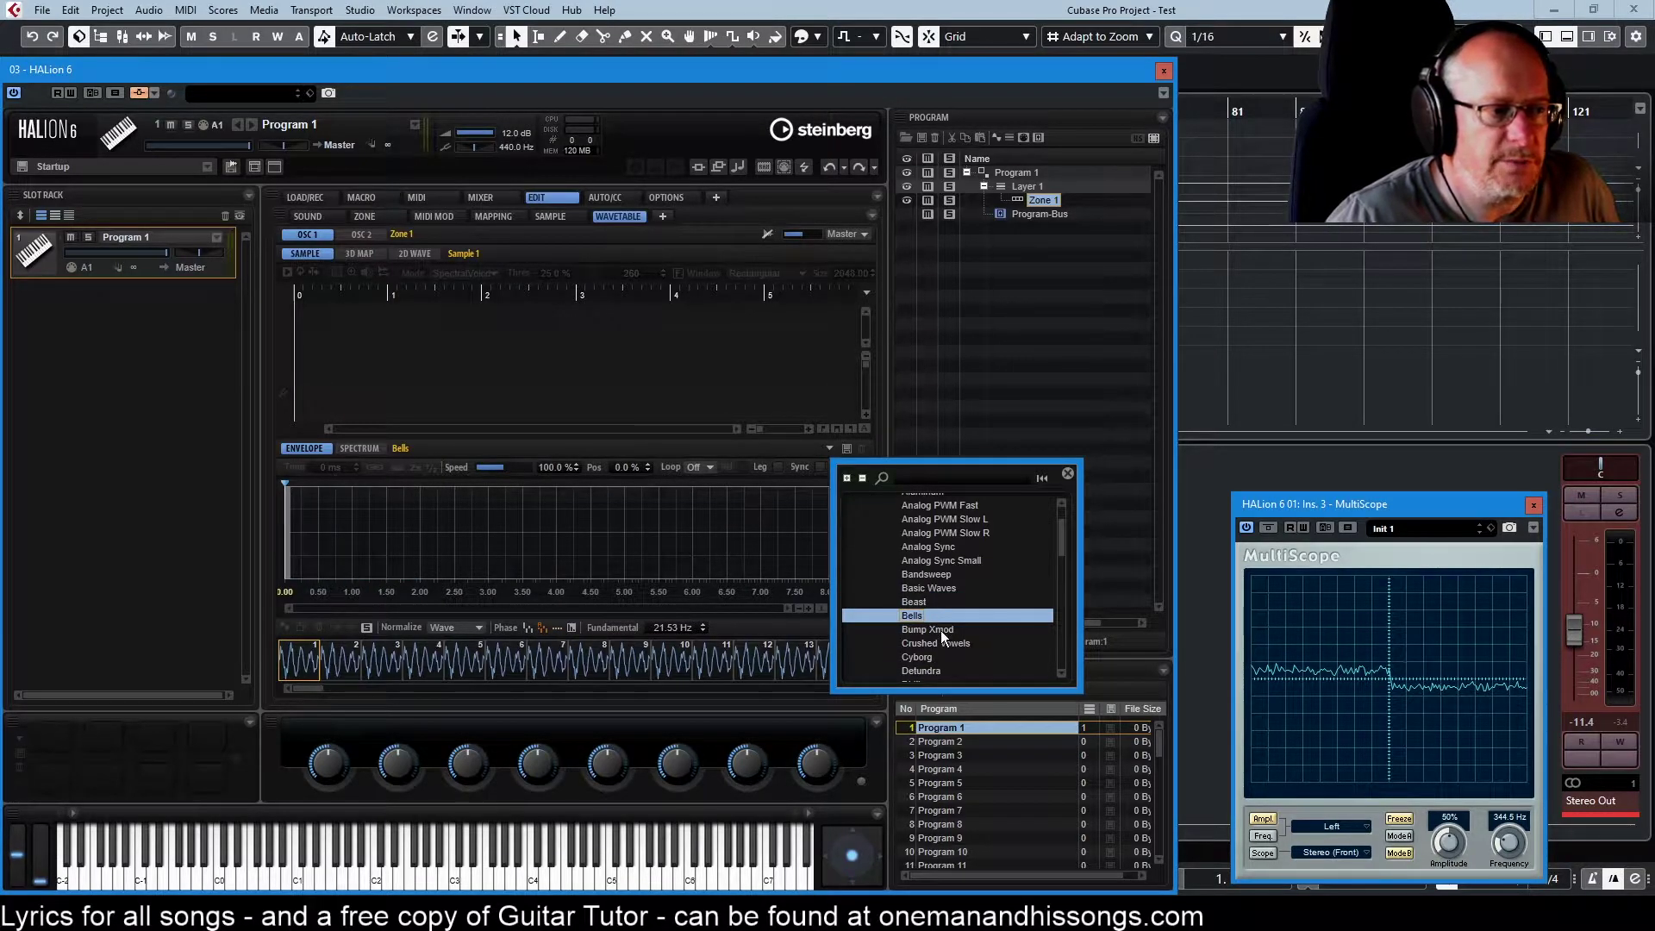
click(938, 624)
scroll(913, 621, down, 5)
click(897, 618)
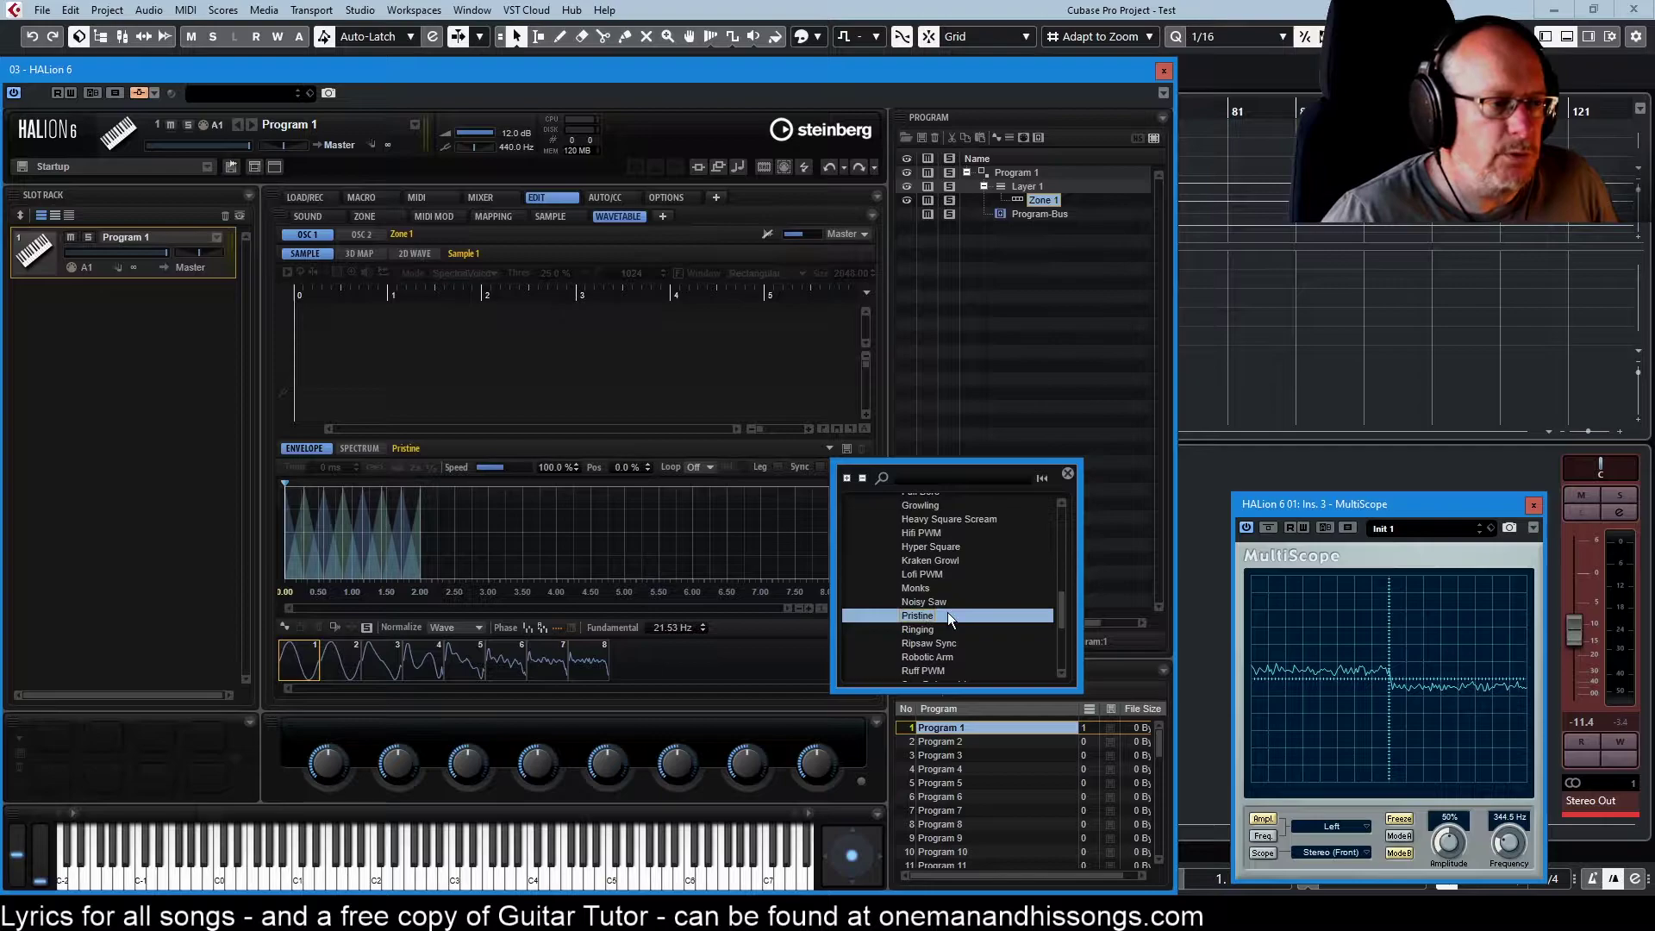
click(1067, 475)
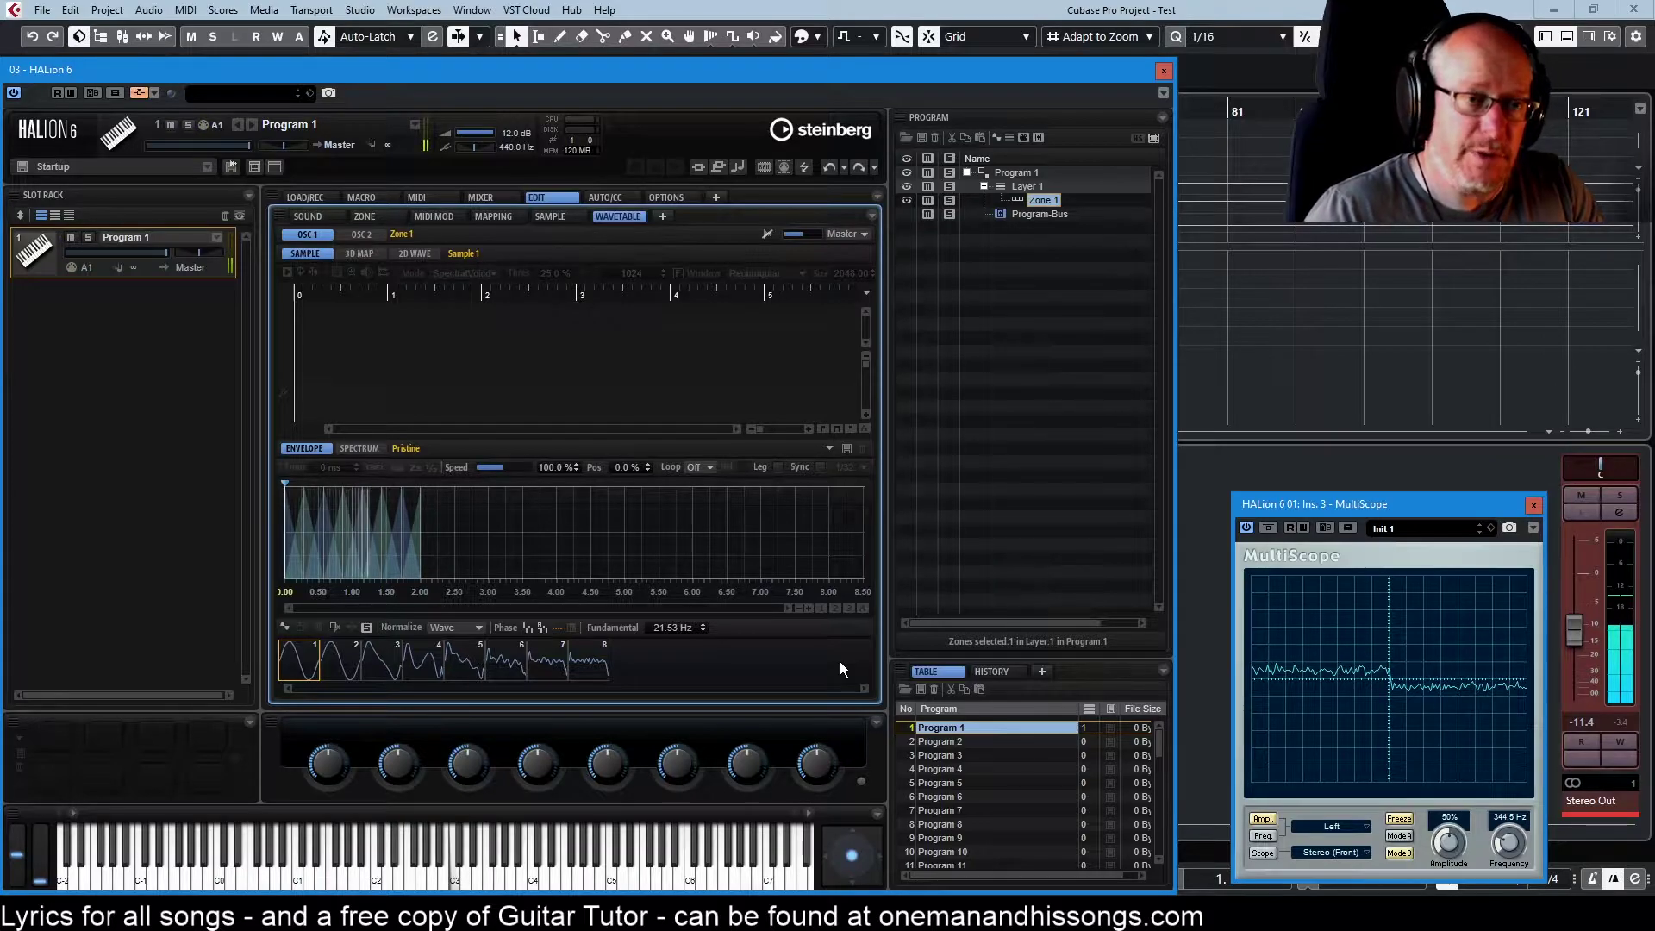
click(704, 467)
Step: Set the envelope loop to Alt and stretch all eight Pristine waves across about 7.5 seconds
click(717, 515)
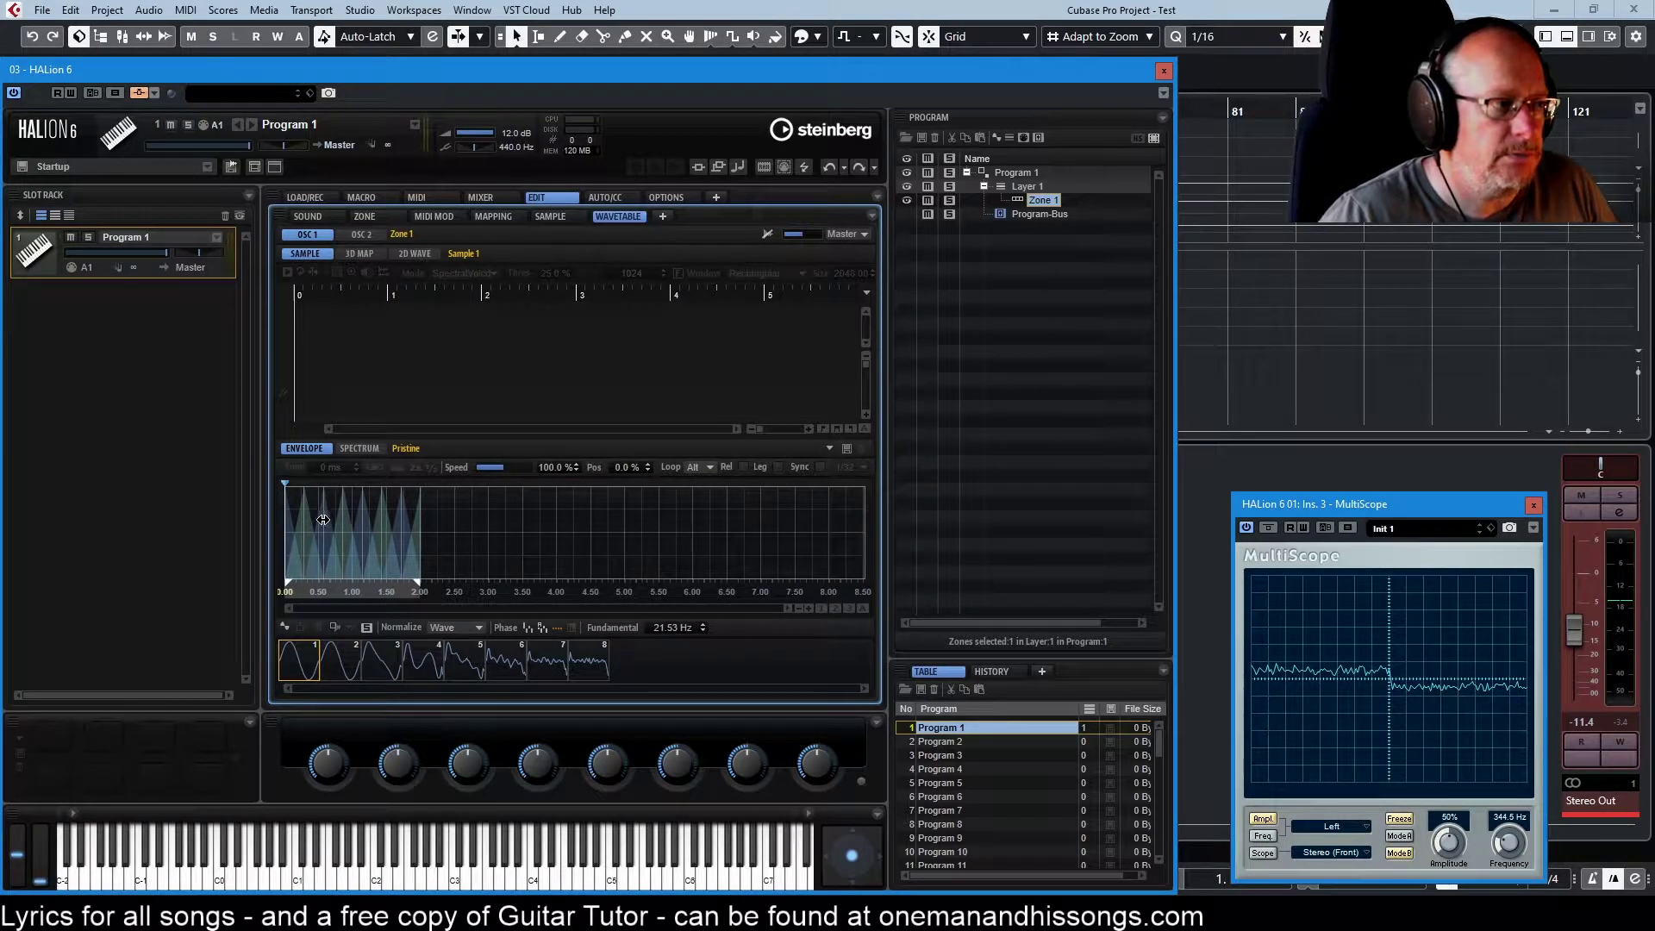
key(ctrl+a)
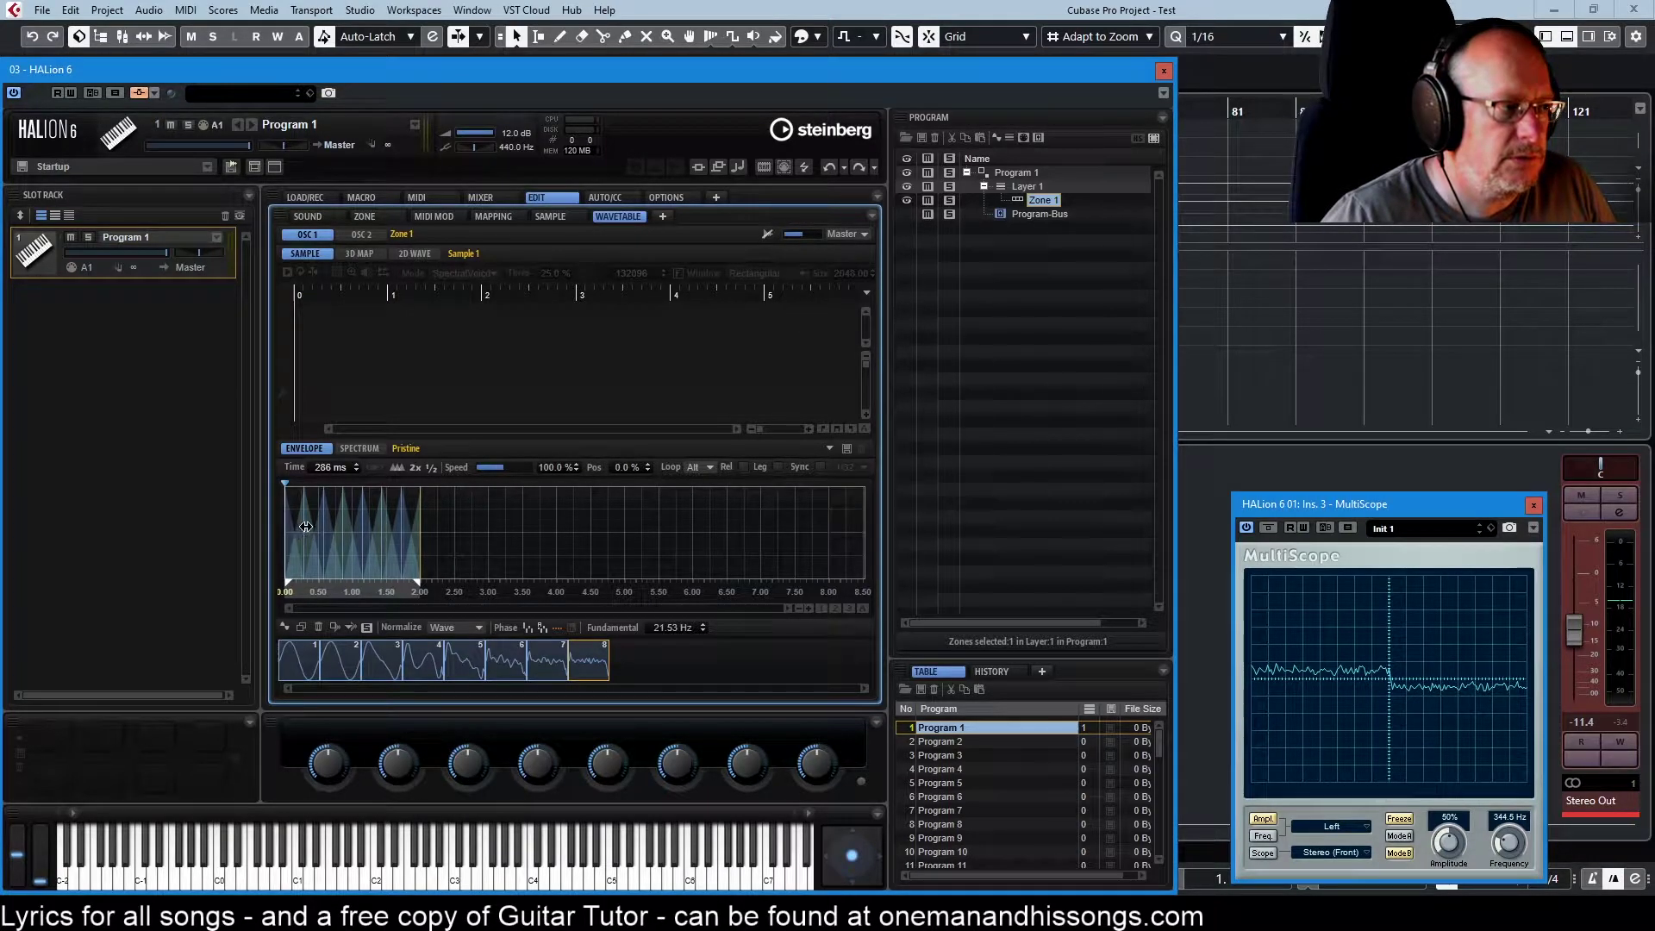
drag(306, 526, 435, 504)
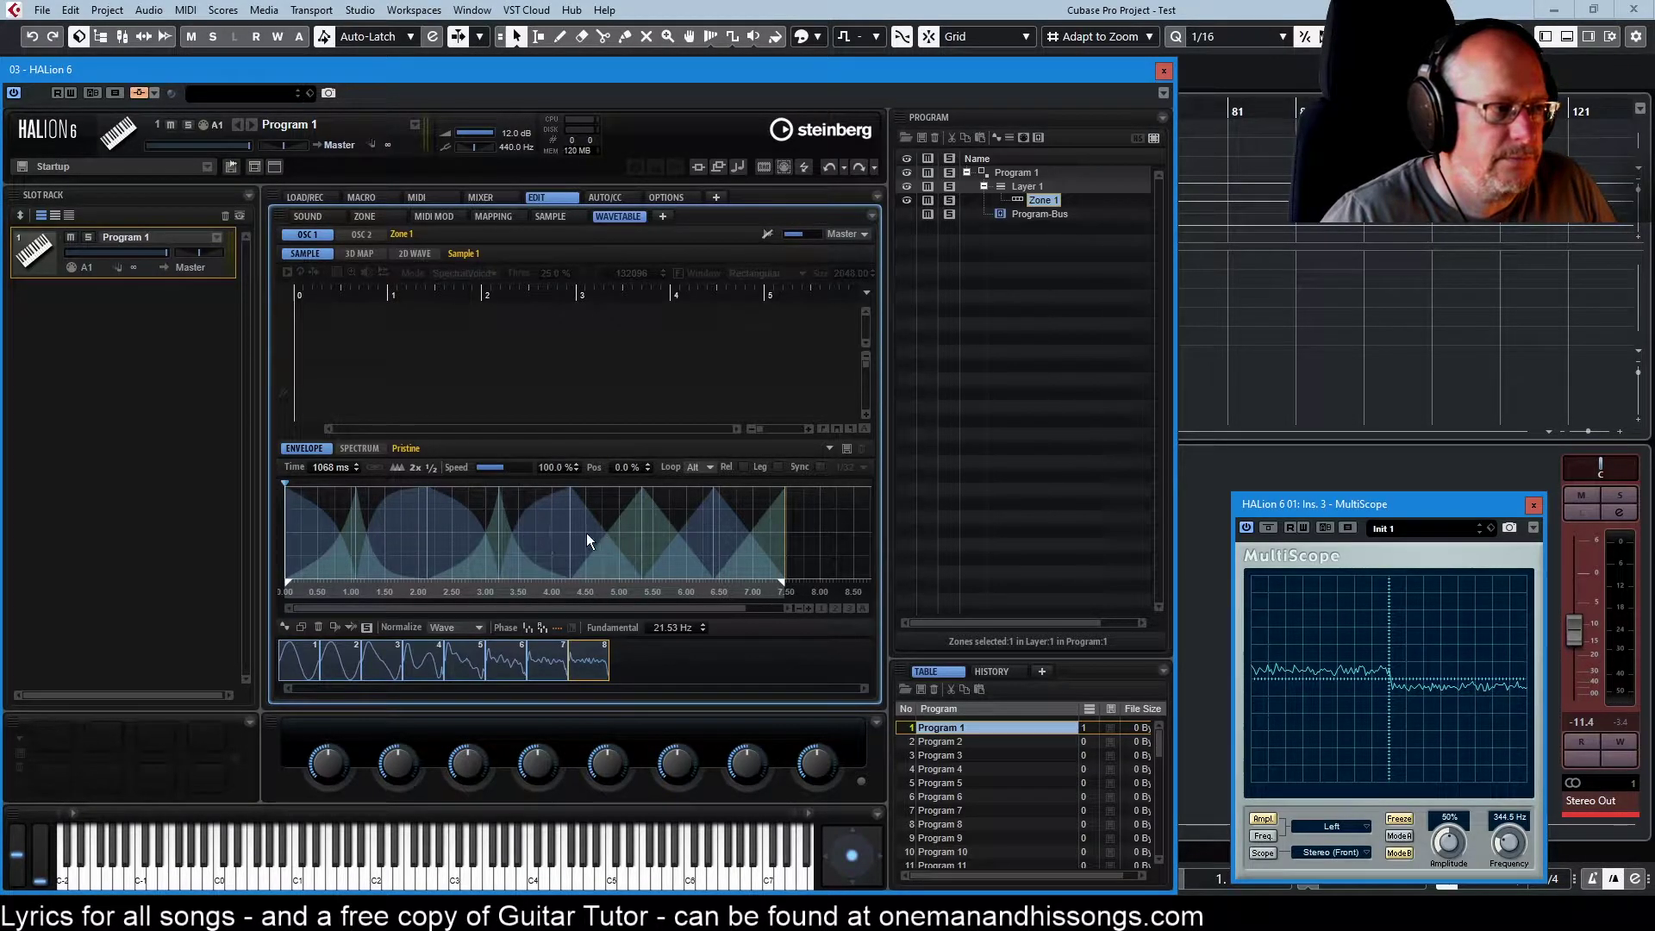
mouse_move(586, 533)
mouse_down()
mouse_move(442, 543)
mouse_move(453, 535)
mouse_up()
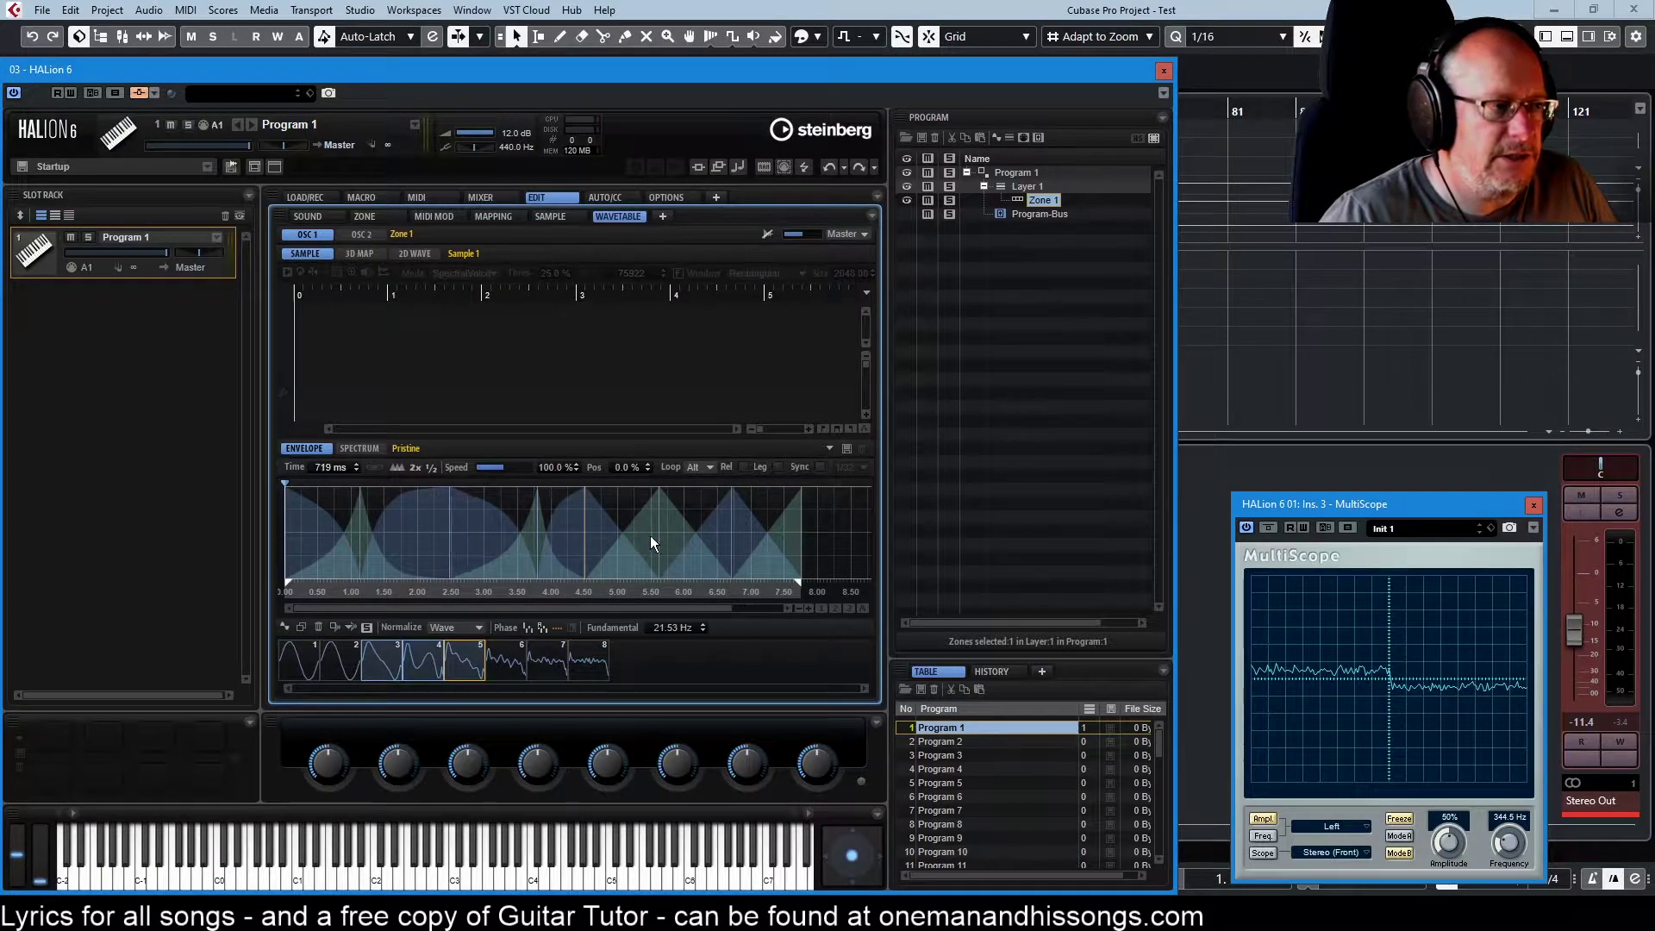
drag(671, 538, 738, 551)
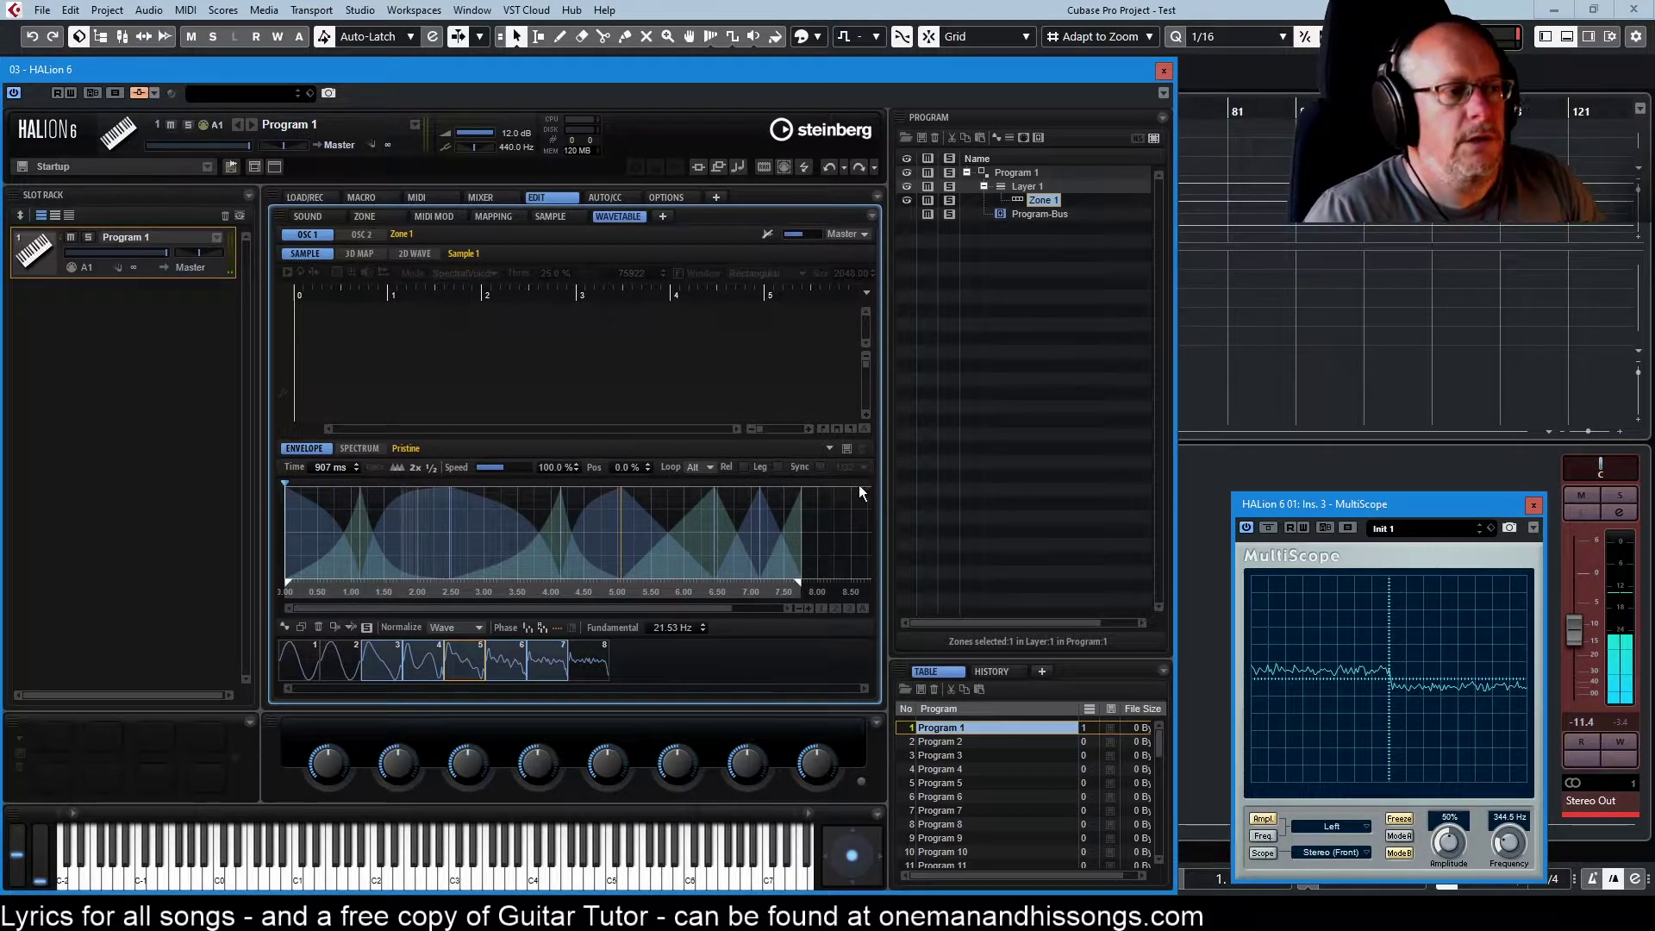
Step: Load the FM Xmod wavetable preset from the Loop On folder and select wave 3
click(829, 448)
scroll(1036, 608, down, 10)
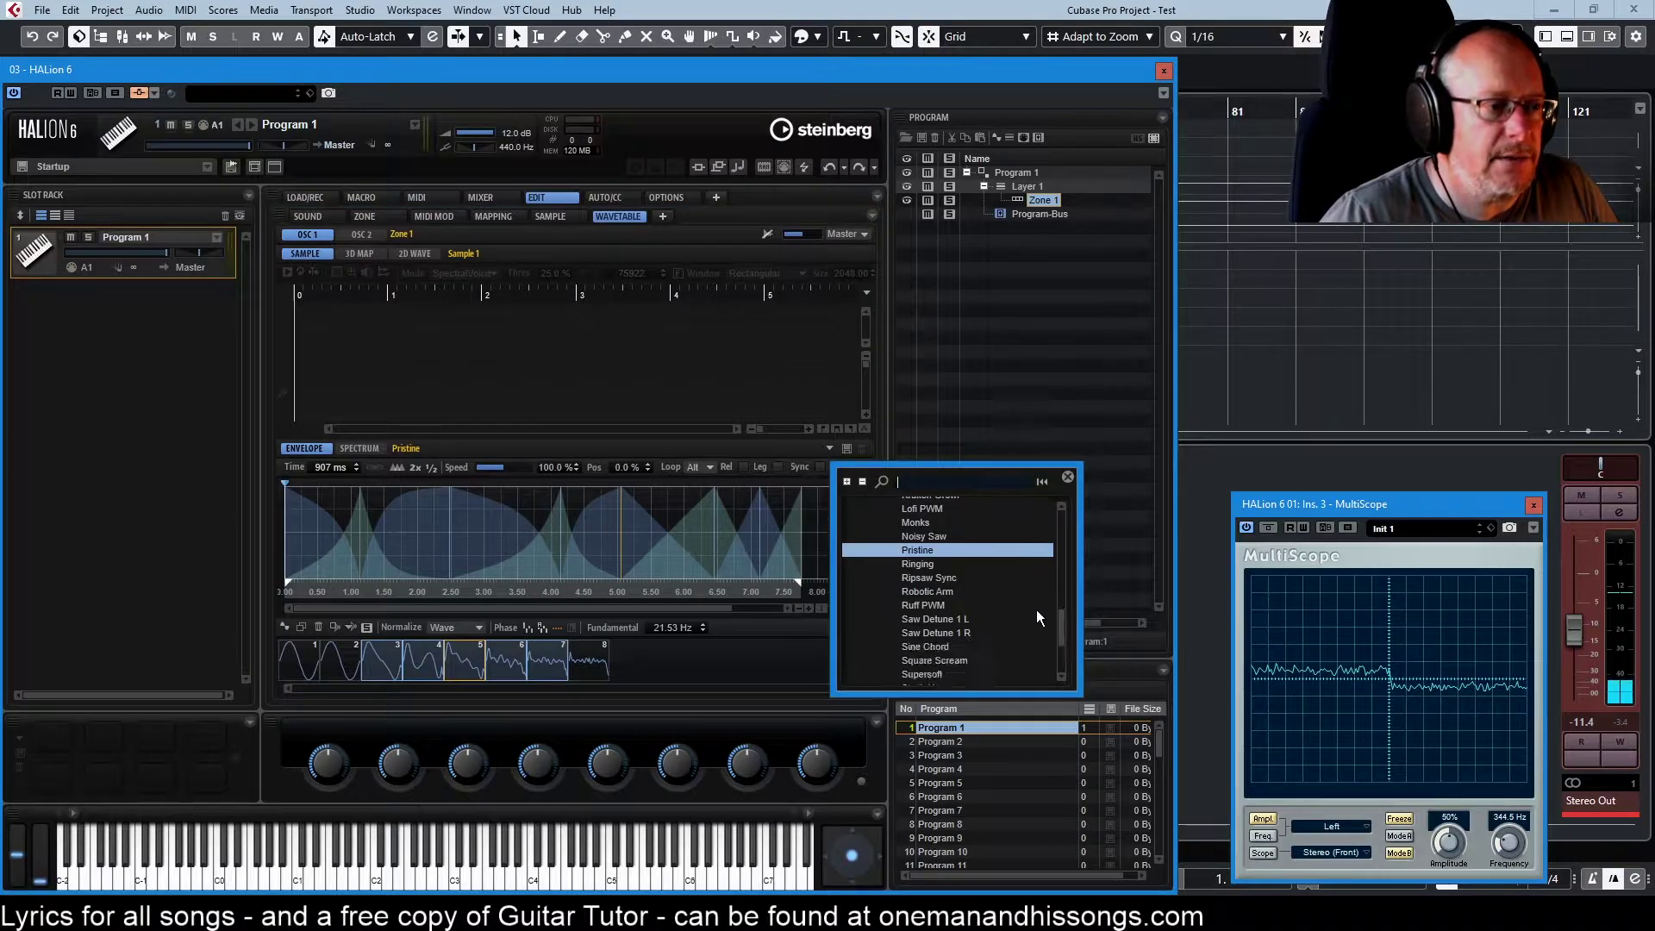
click(873, 646)
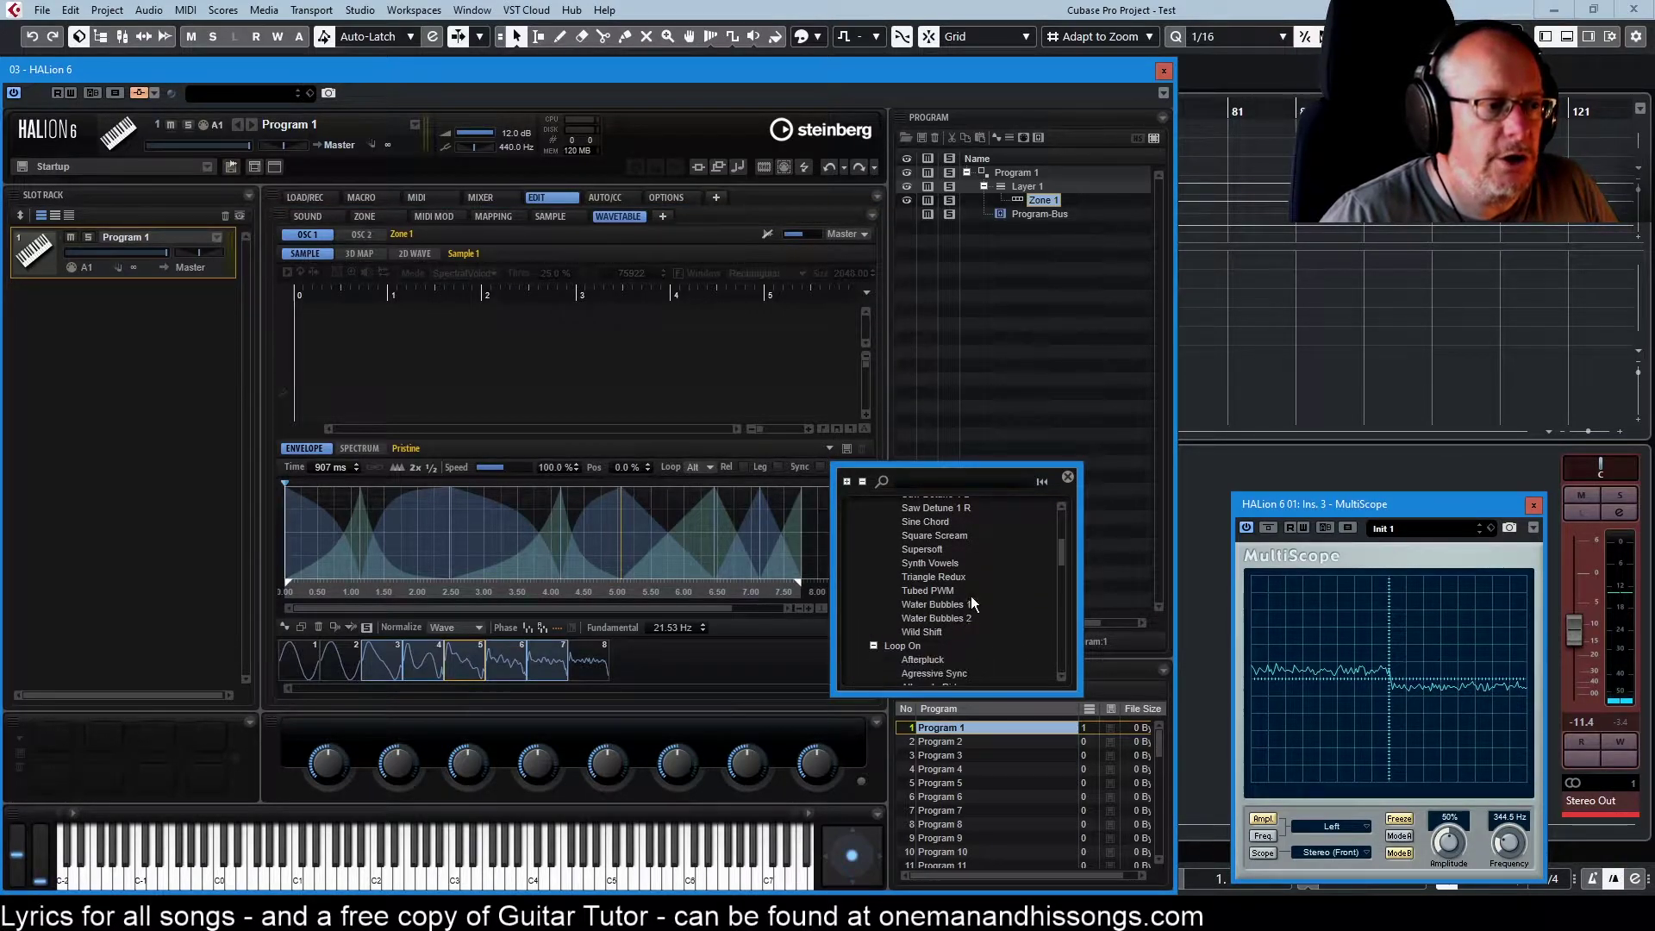
scroll(948, 603, down, 8)
scroll(929, 609, down, 5)
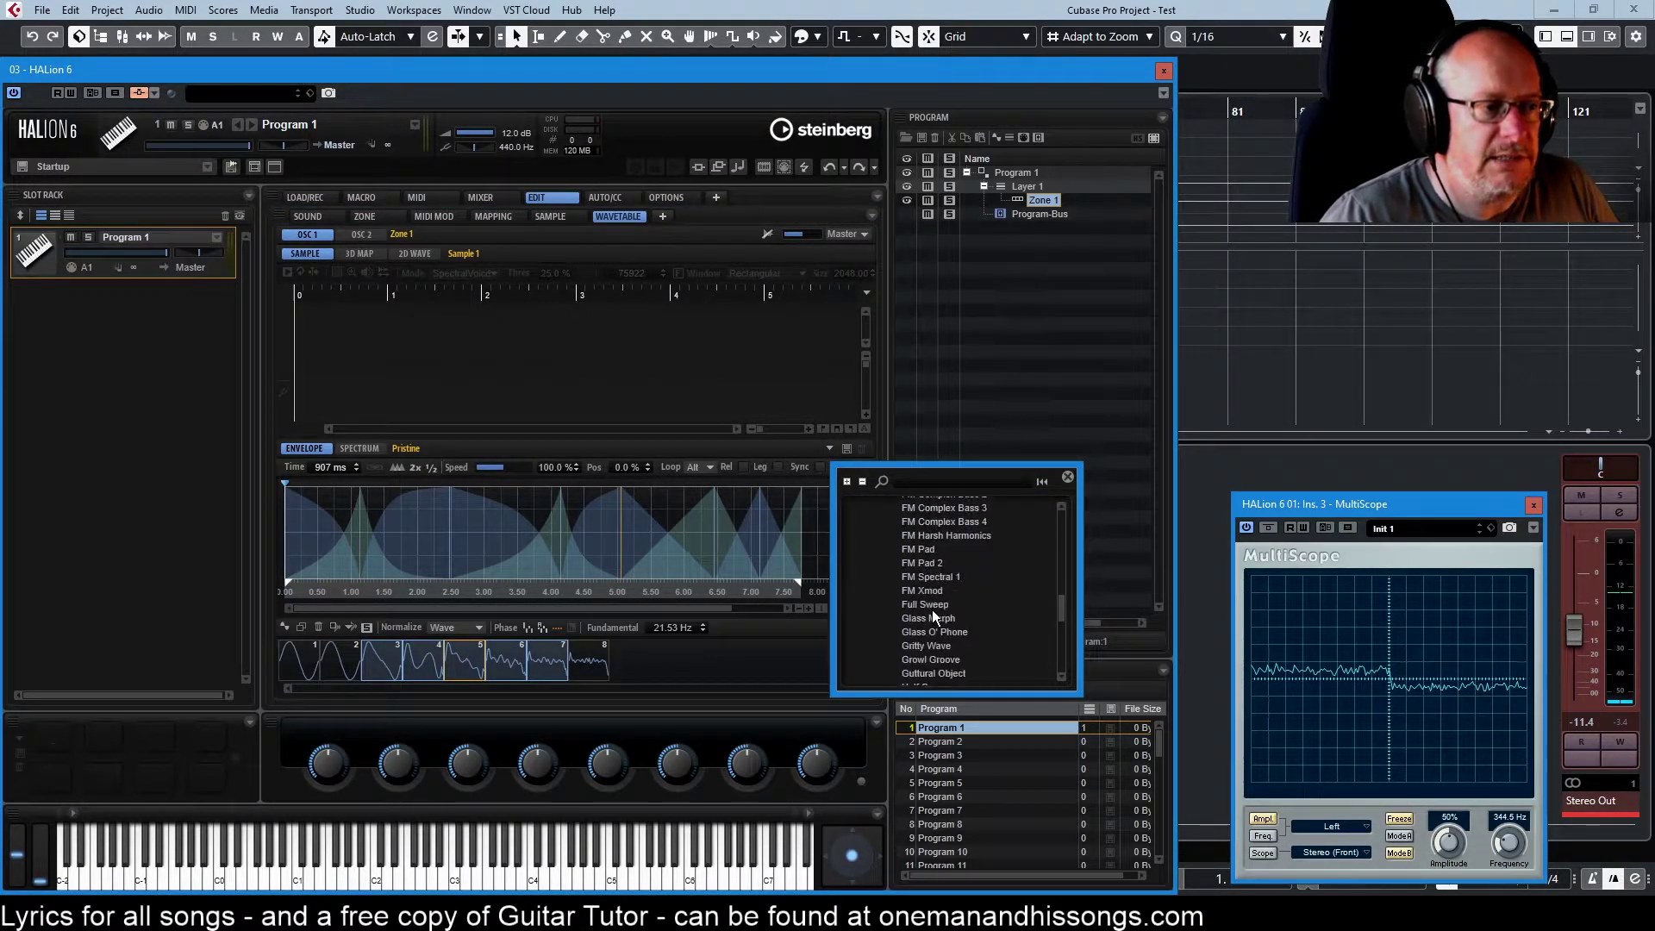
click(934, 593)
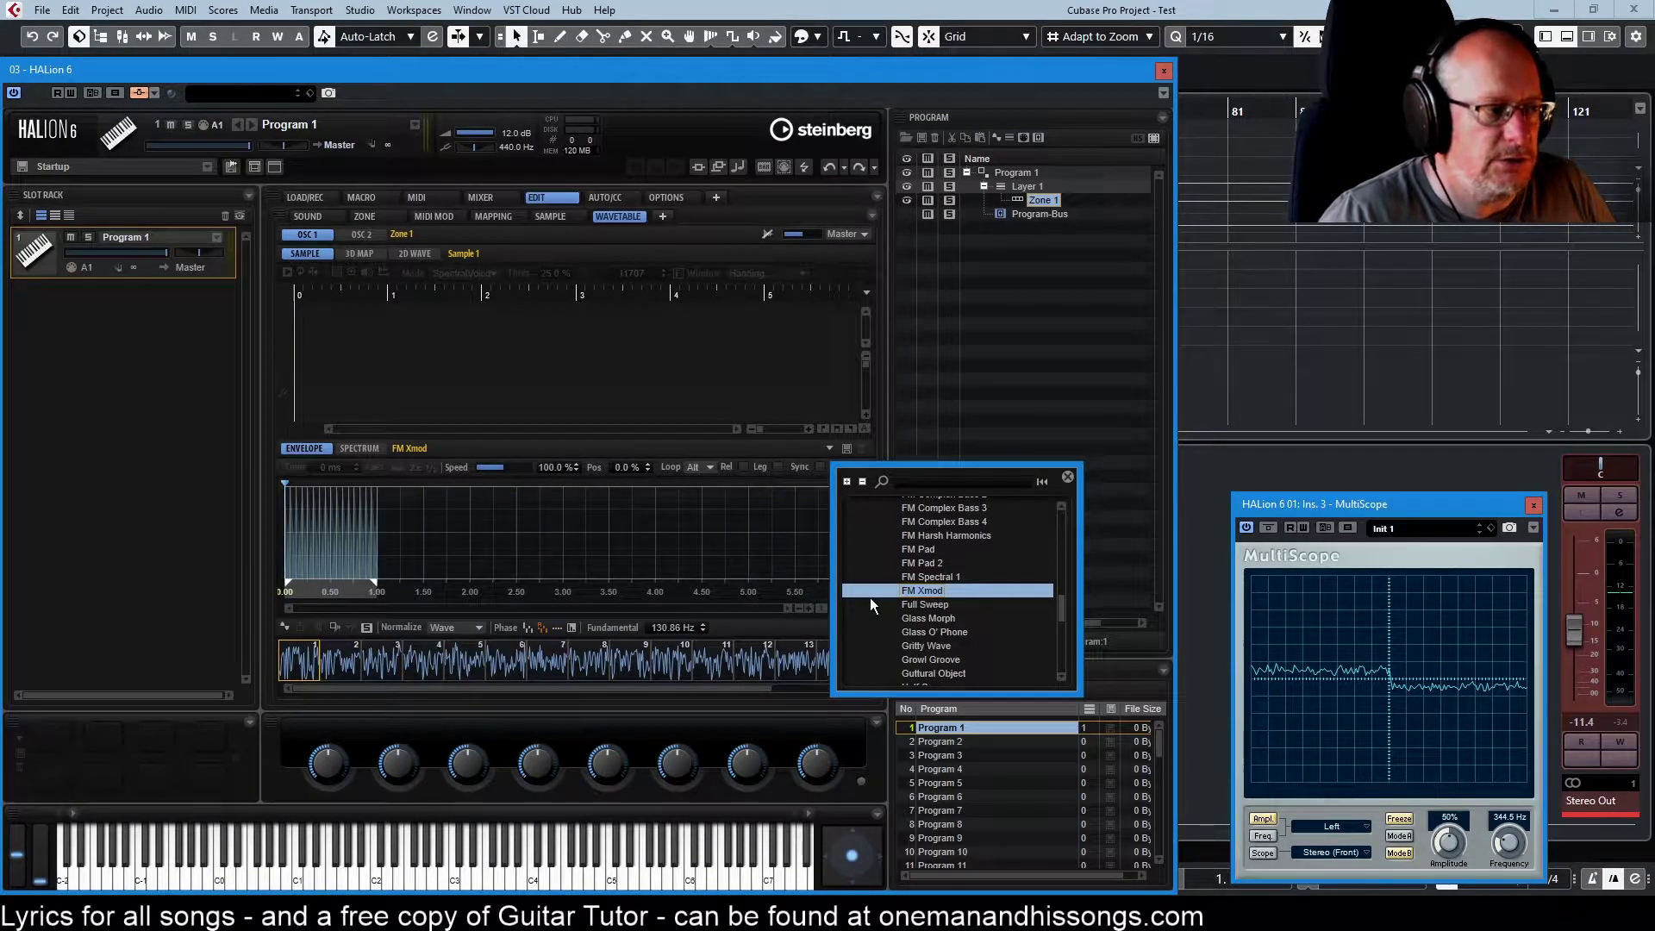
click(1069, 477)
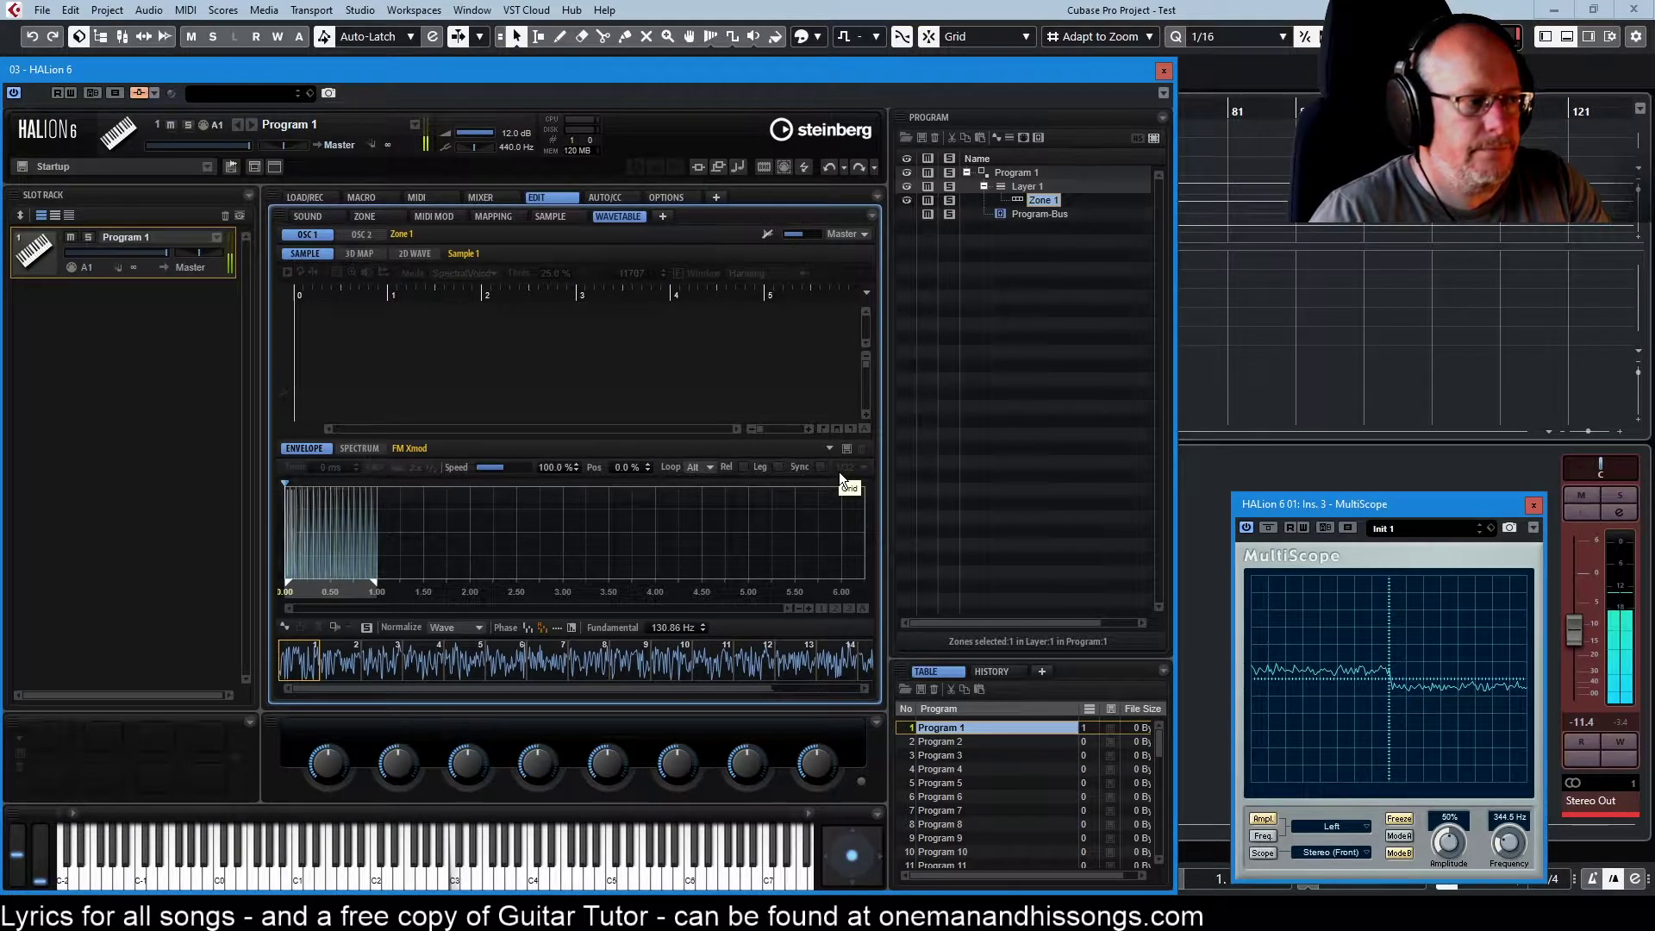
click(379, 662)
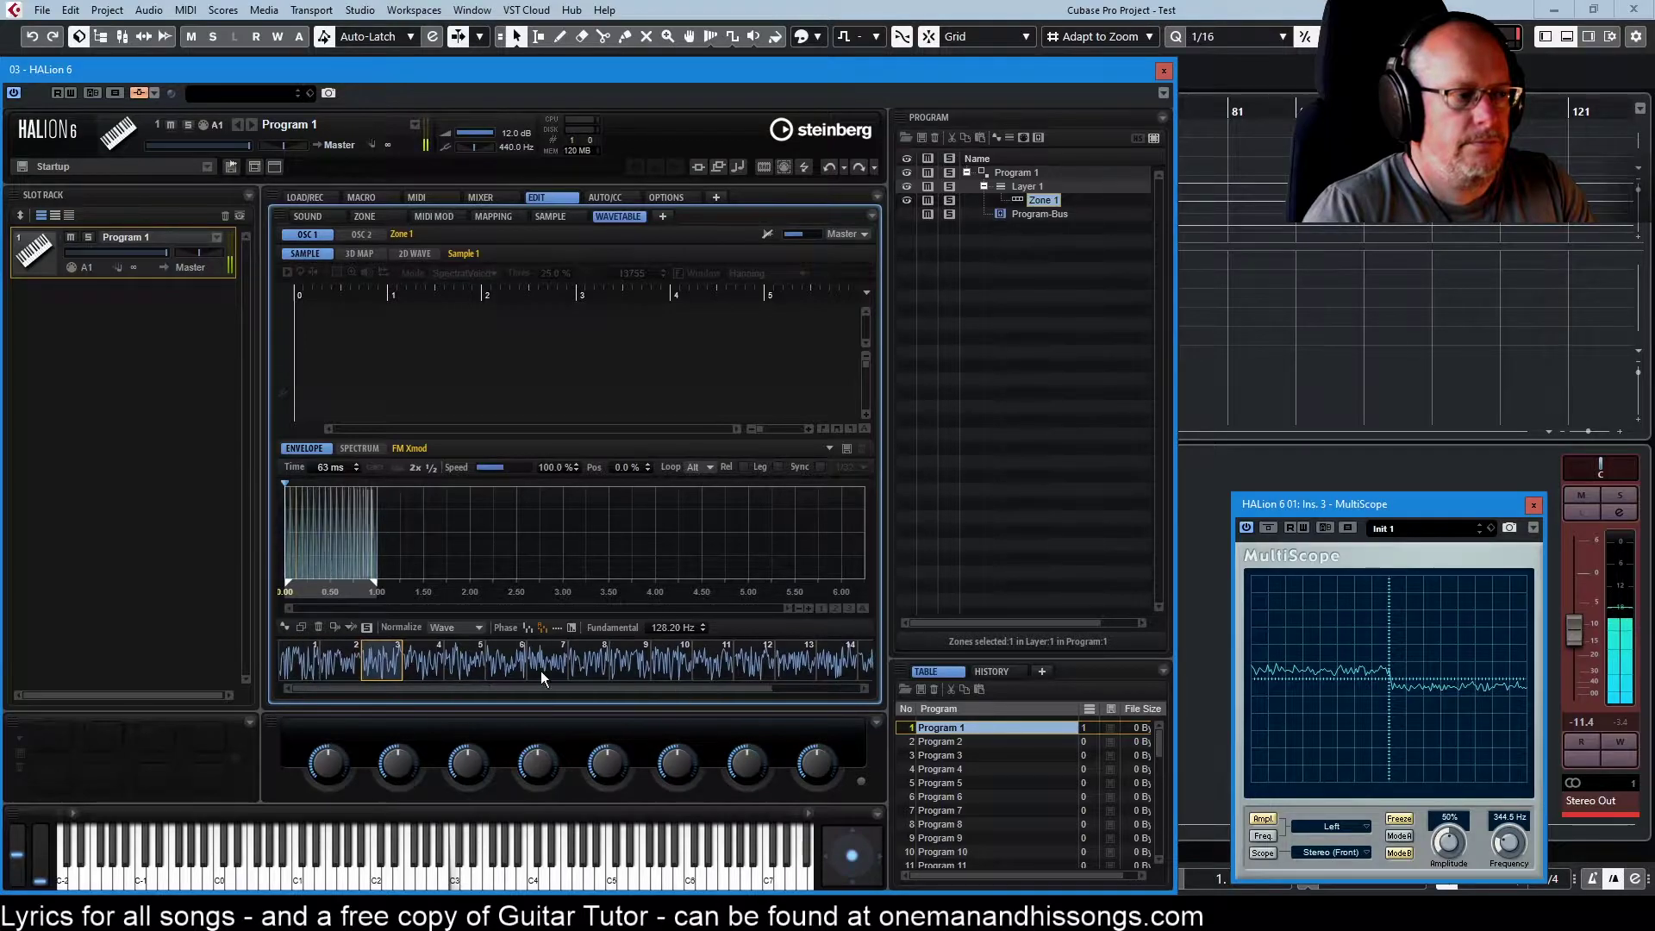
Step: Solo wave 3, lower the MultiScope frequency to about 116 Hz, and move the scope over the editor
click(367, 627)
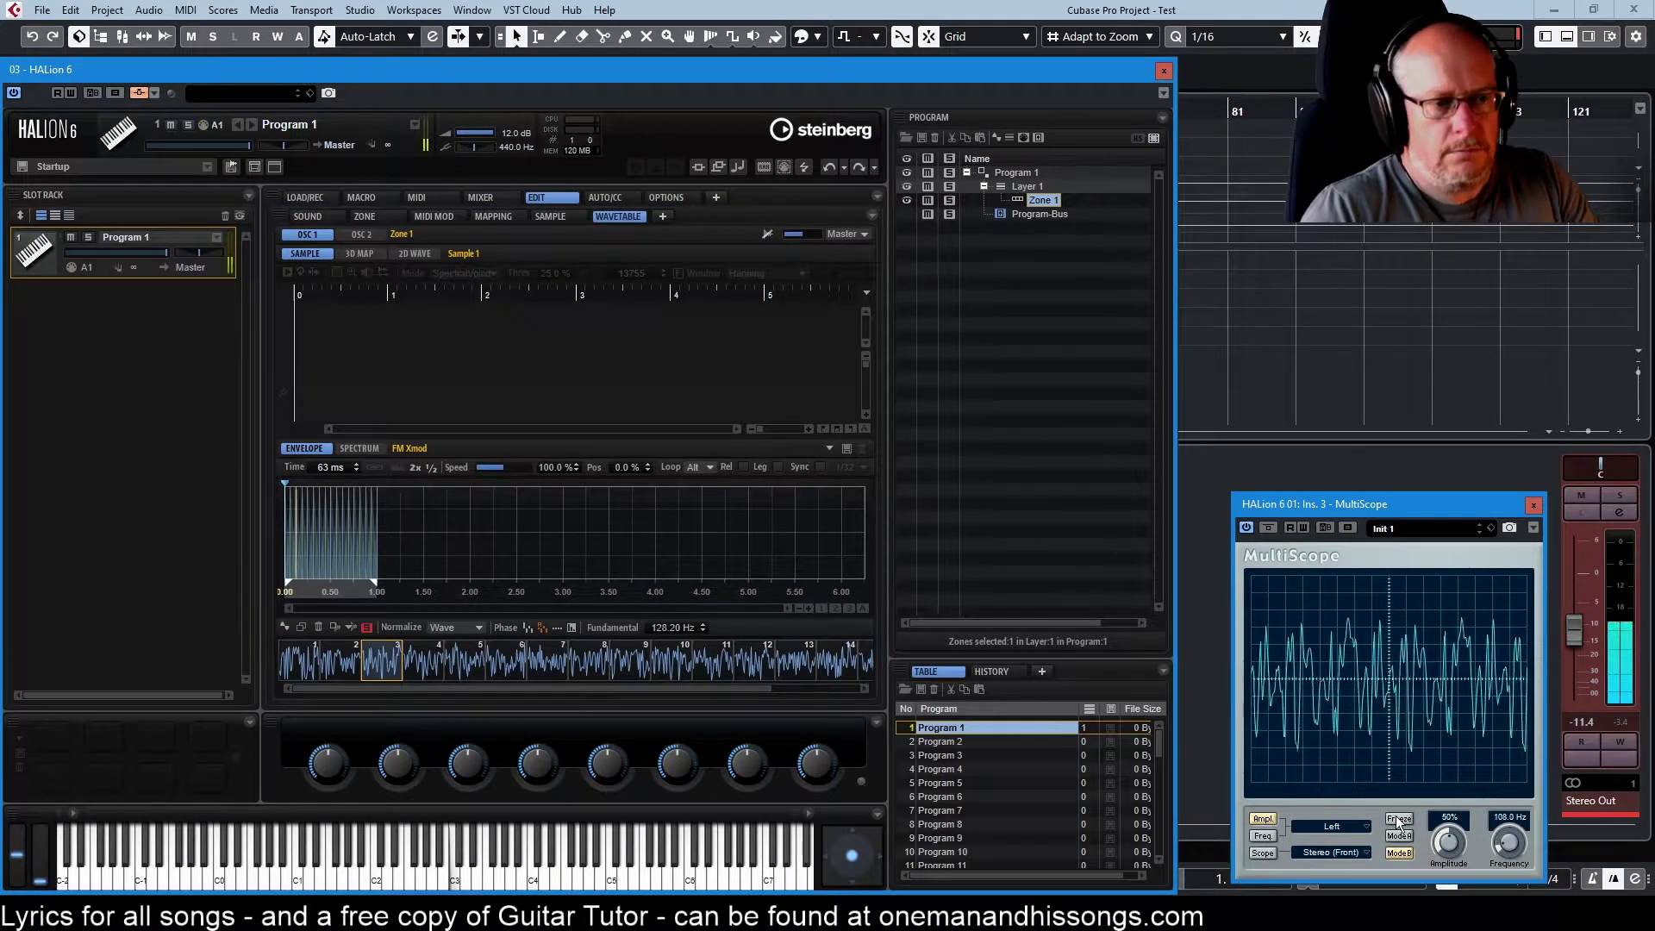
drag(1497, 852, 1502, 848)
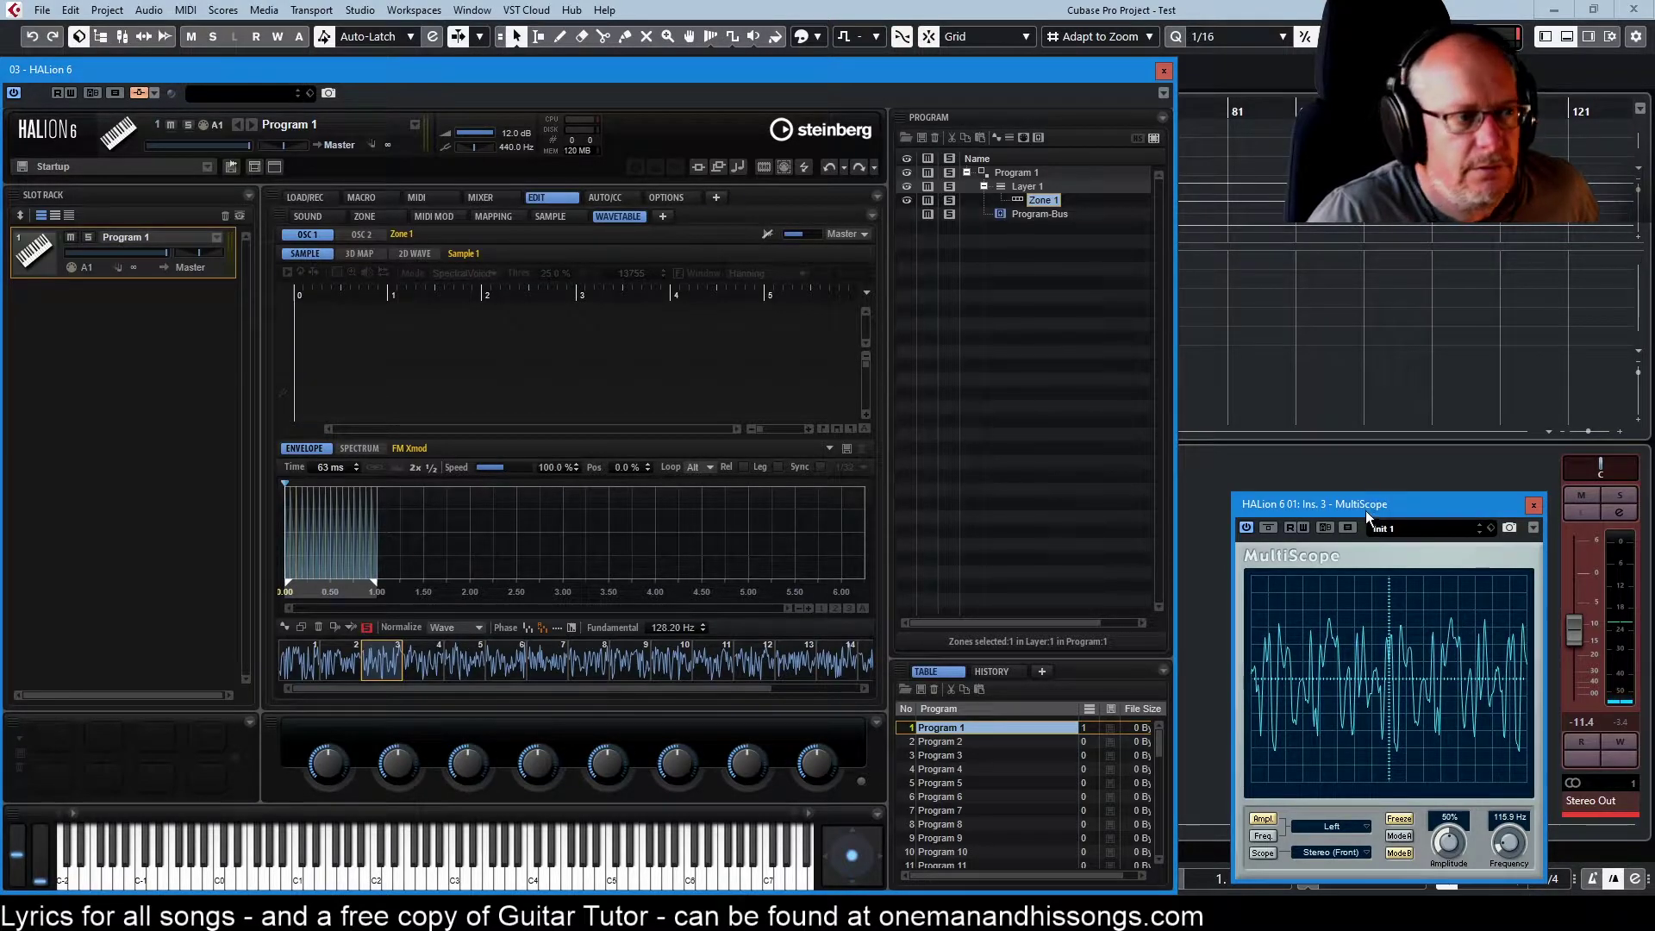
drag(1366, 510, 548, 526)
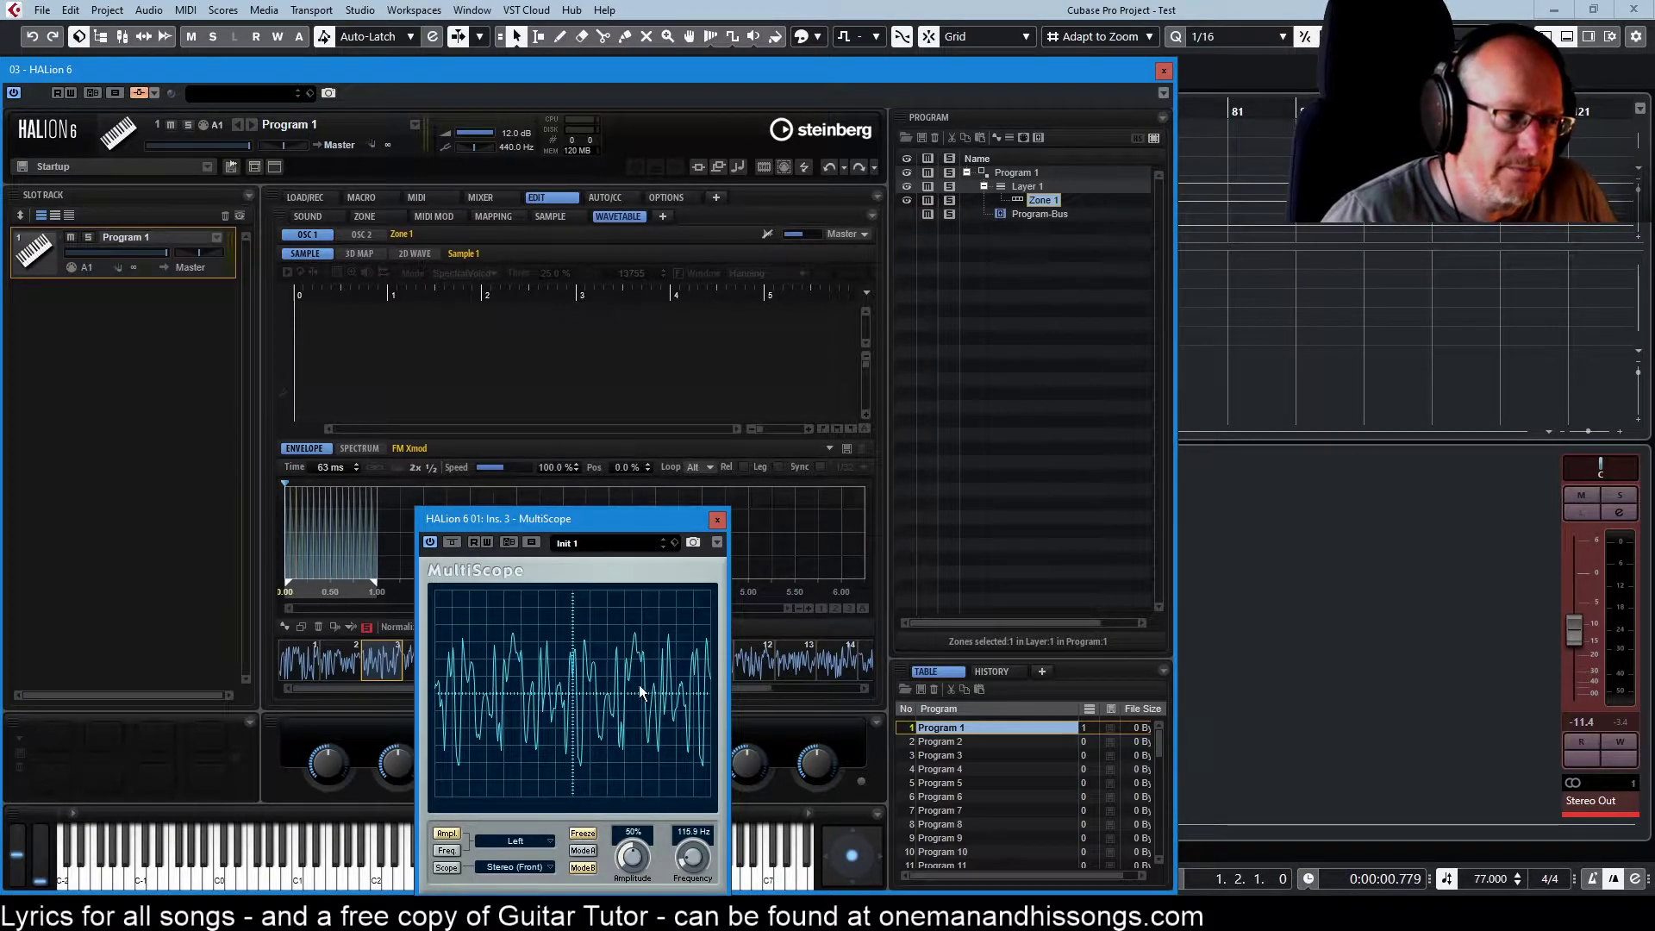
drag(557, 522, 552, 481)
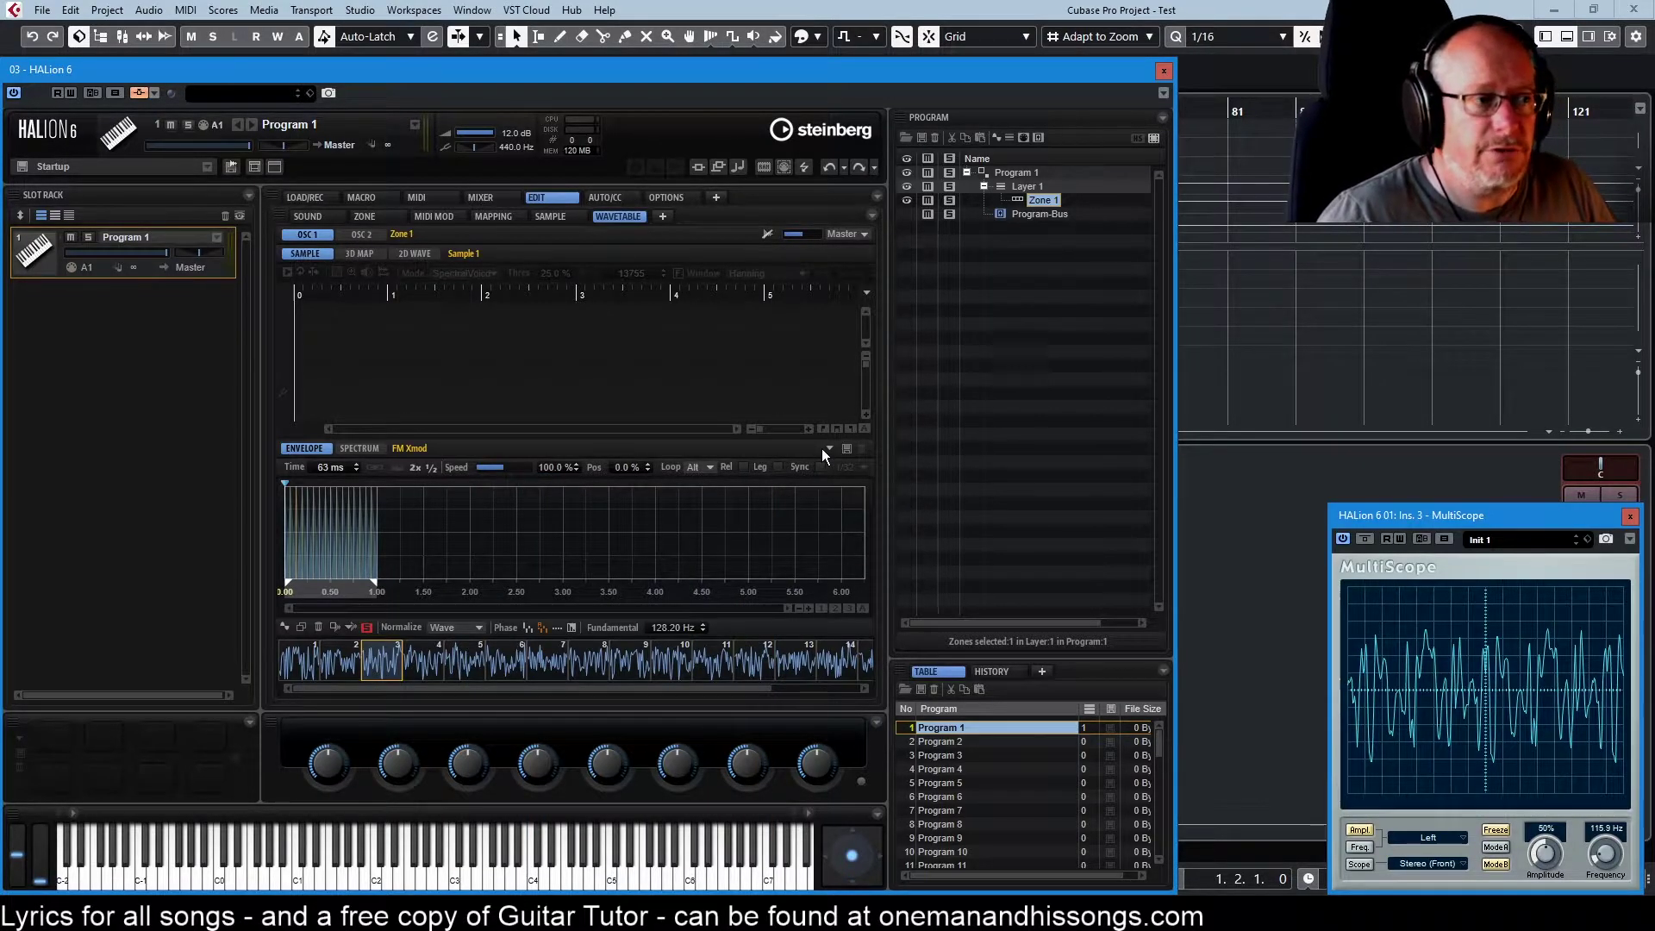
Step: Start a Save Wavetables Preset but cancel it, and bring up the MediaBay sample browser
click(831, 447)
click(702, 376)
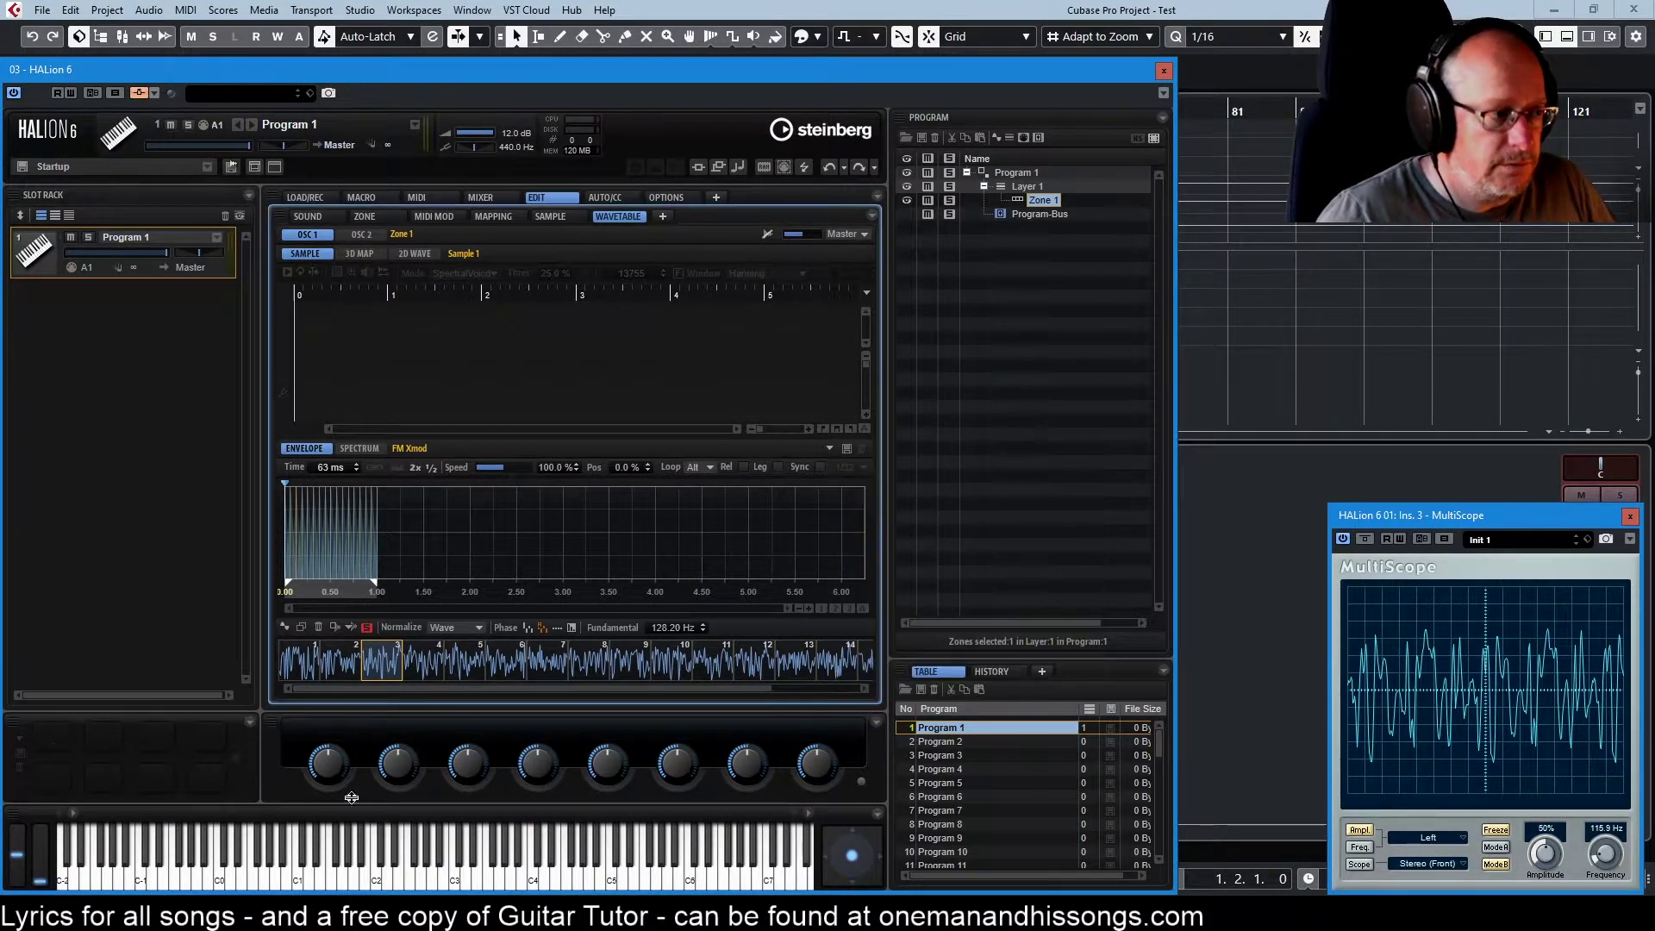
click(846, 449)
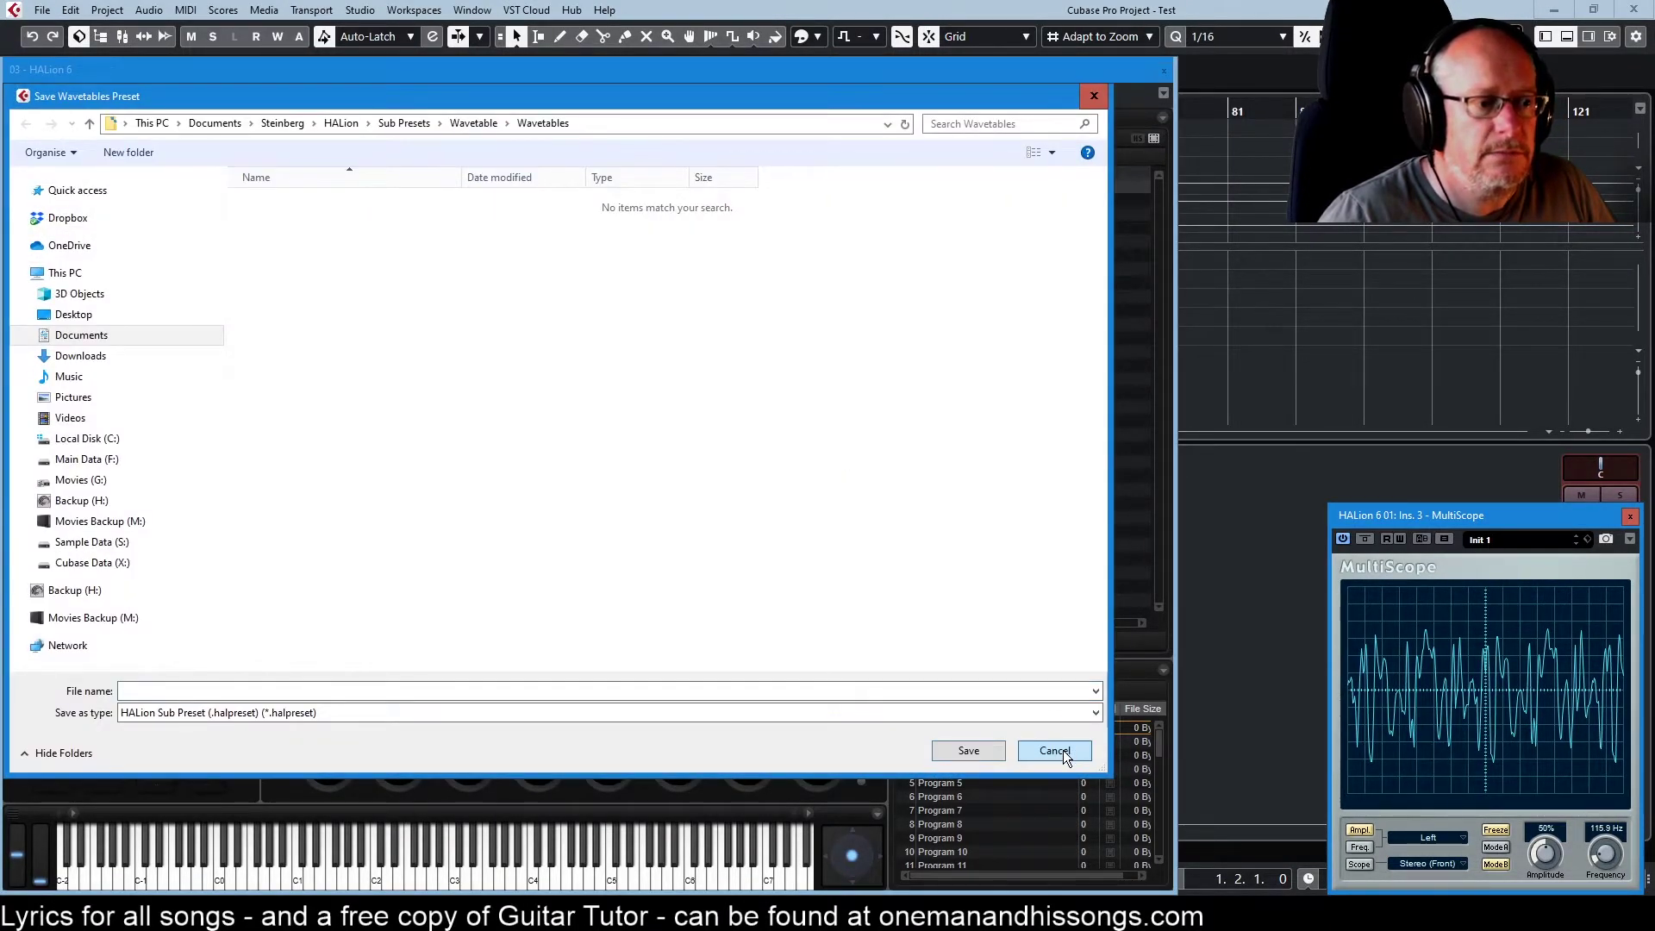
click(1057, 751)
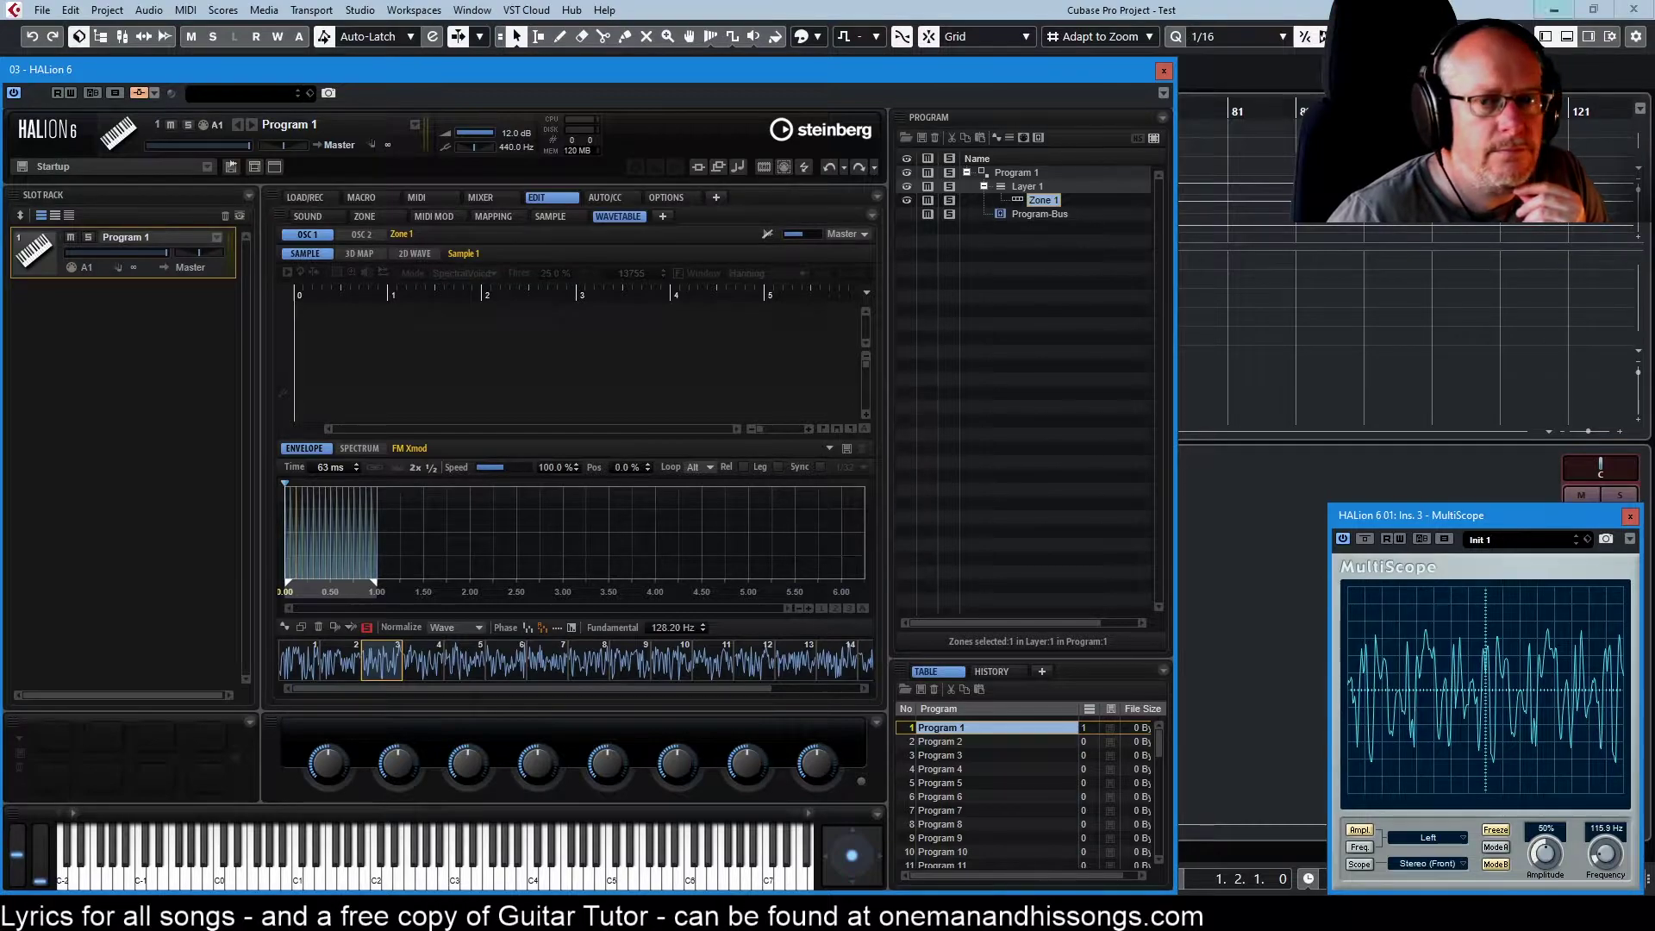
click(80, 38)
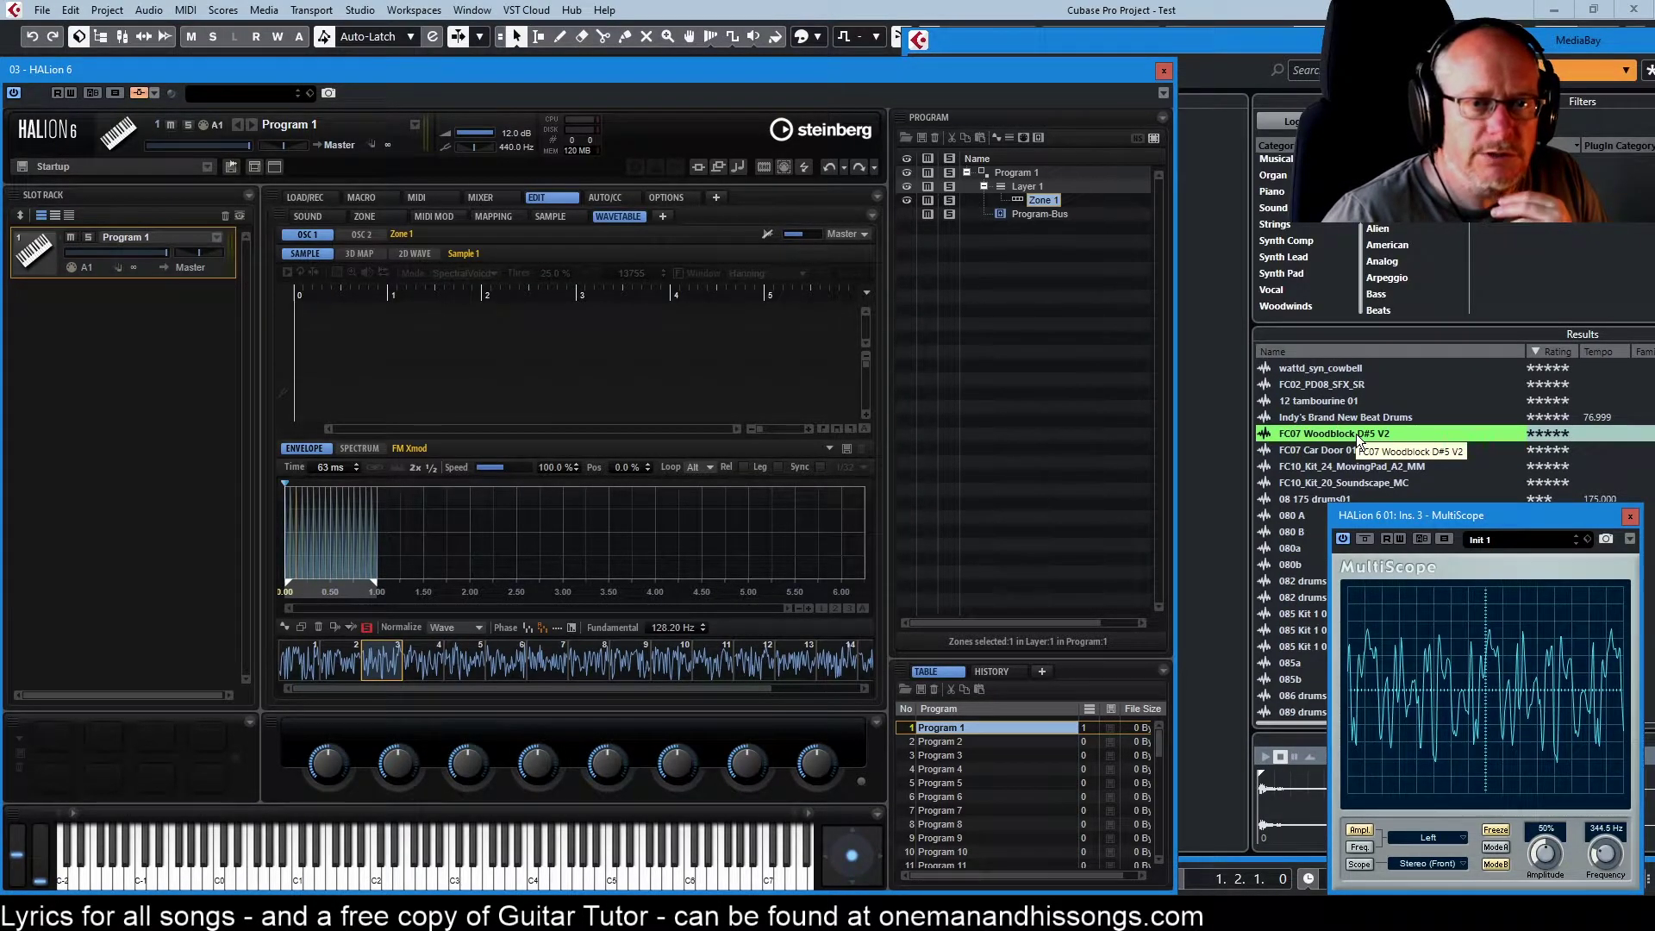
Step: Drag FC07 Woodblock D#5 V2 into the wavetable oscillator and set Markers to 256
drag(1357, 433, 496, 343)
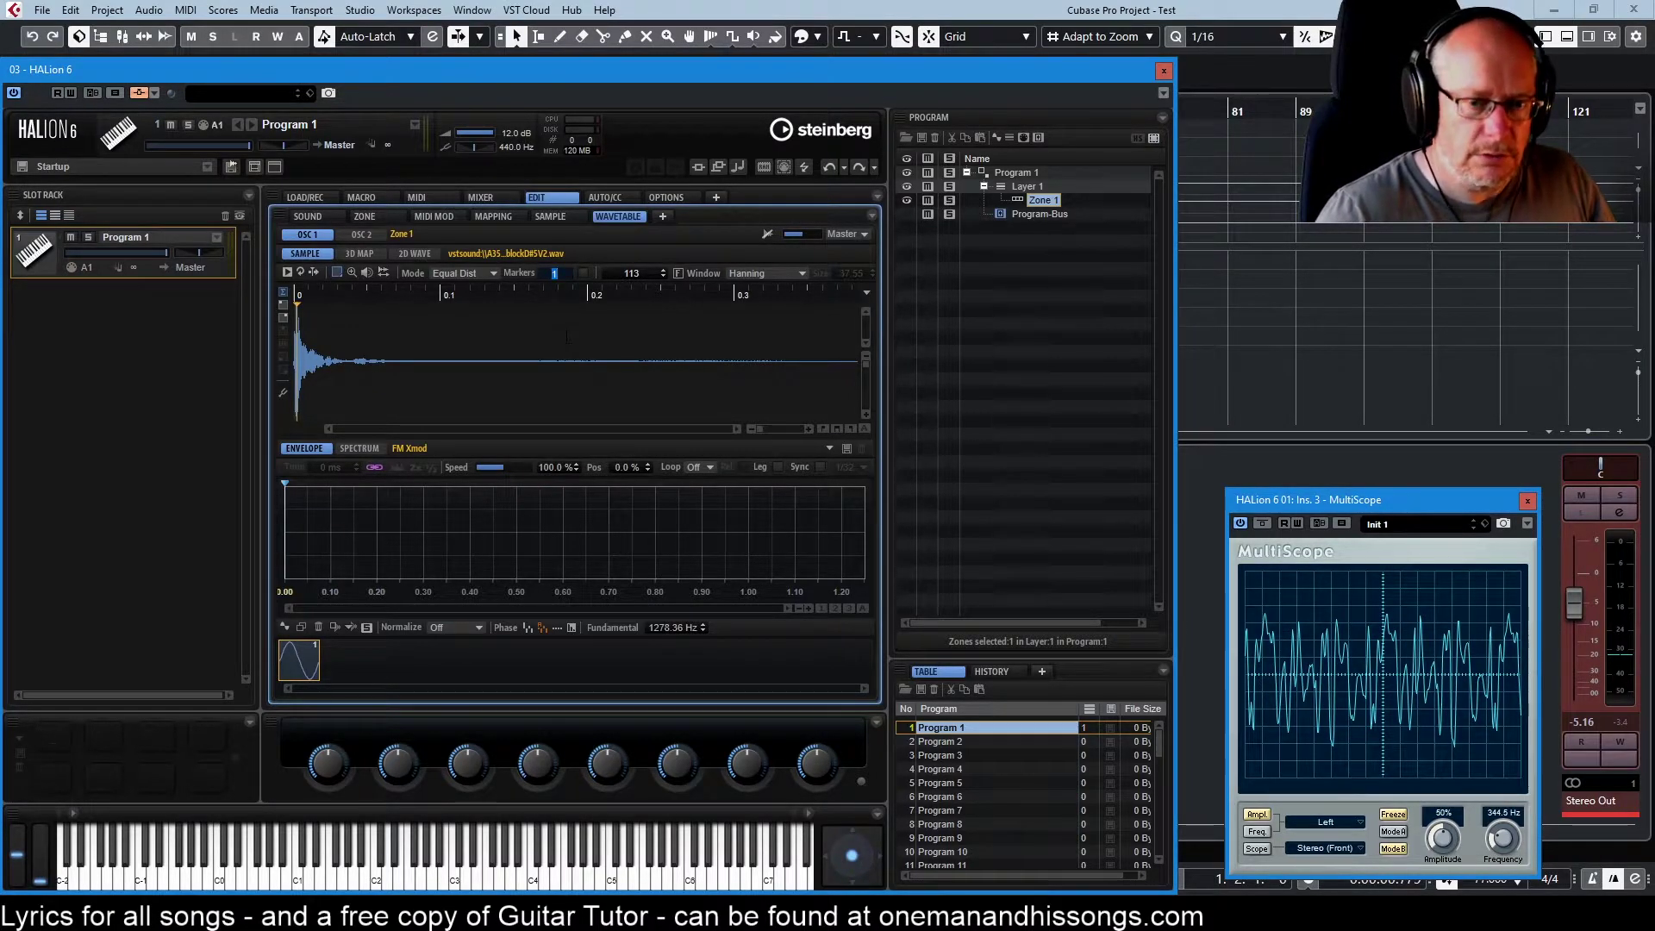
text(256)
key(Return)
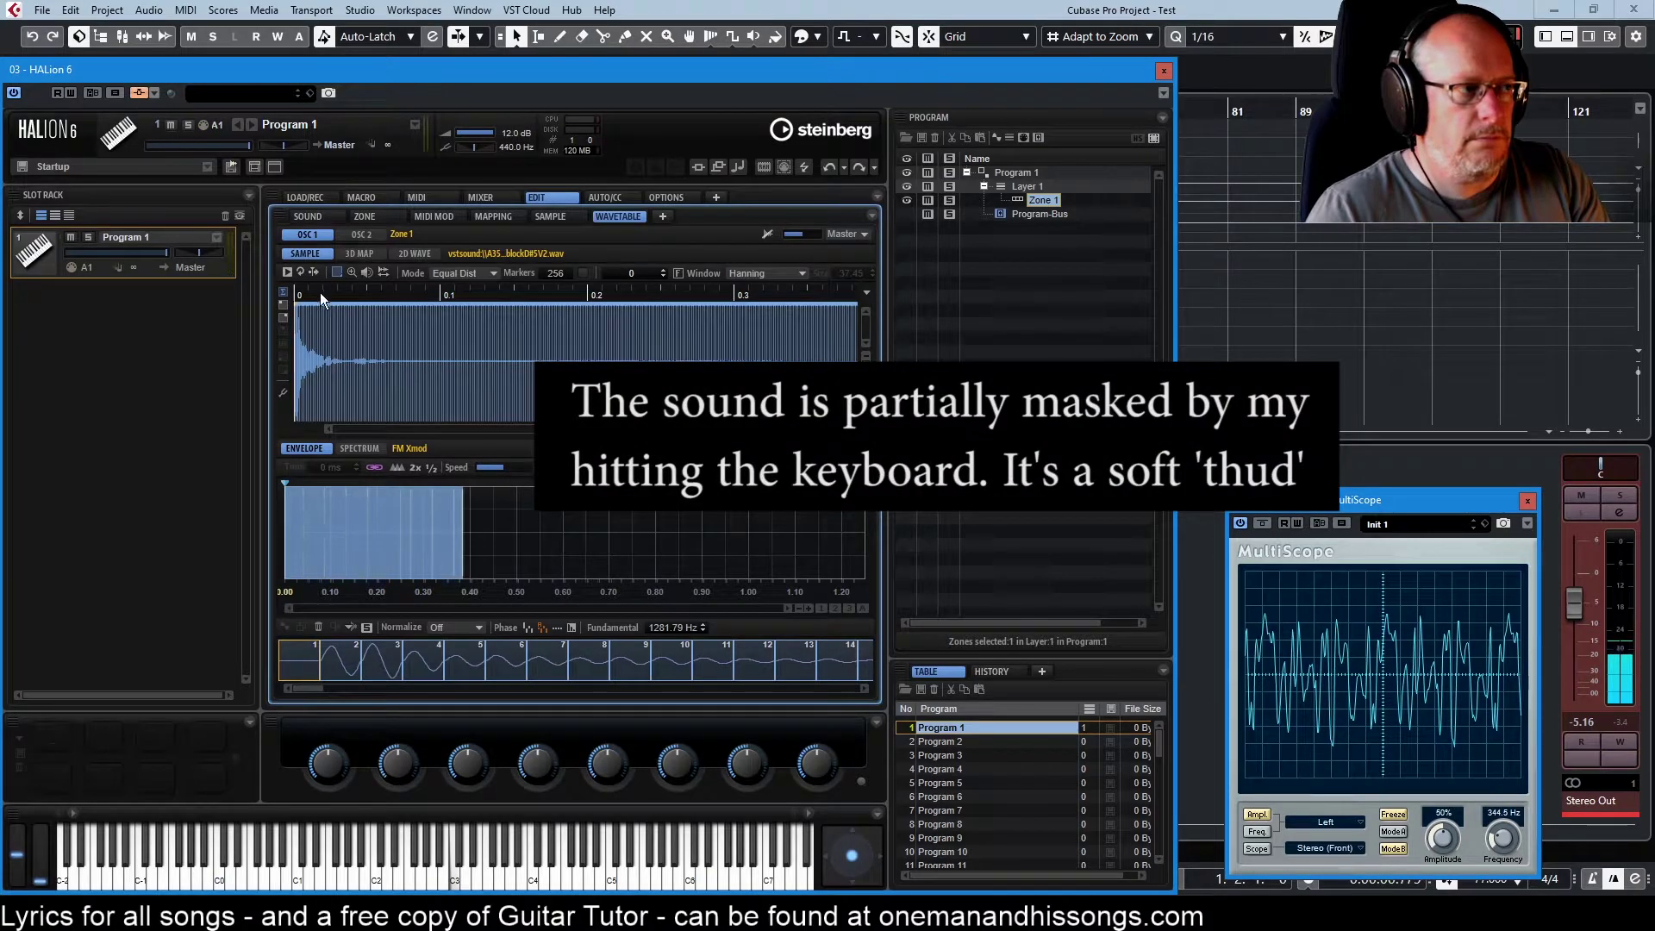
click(287, 271)
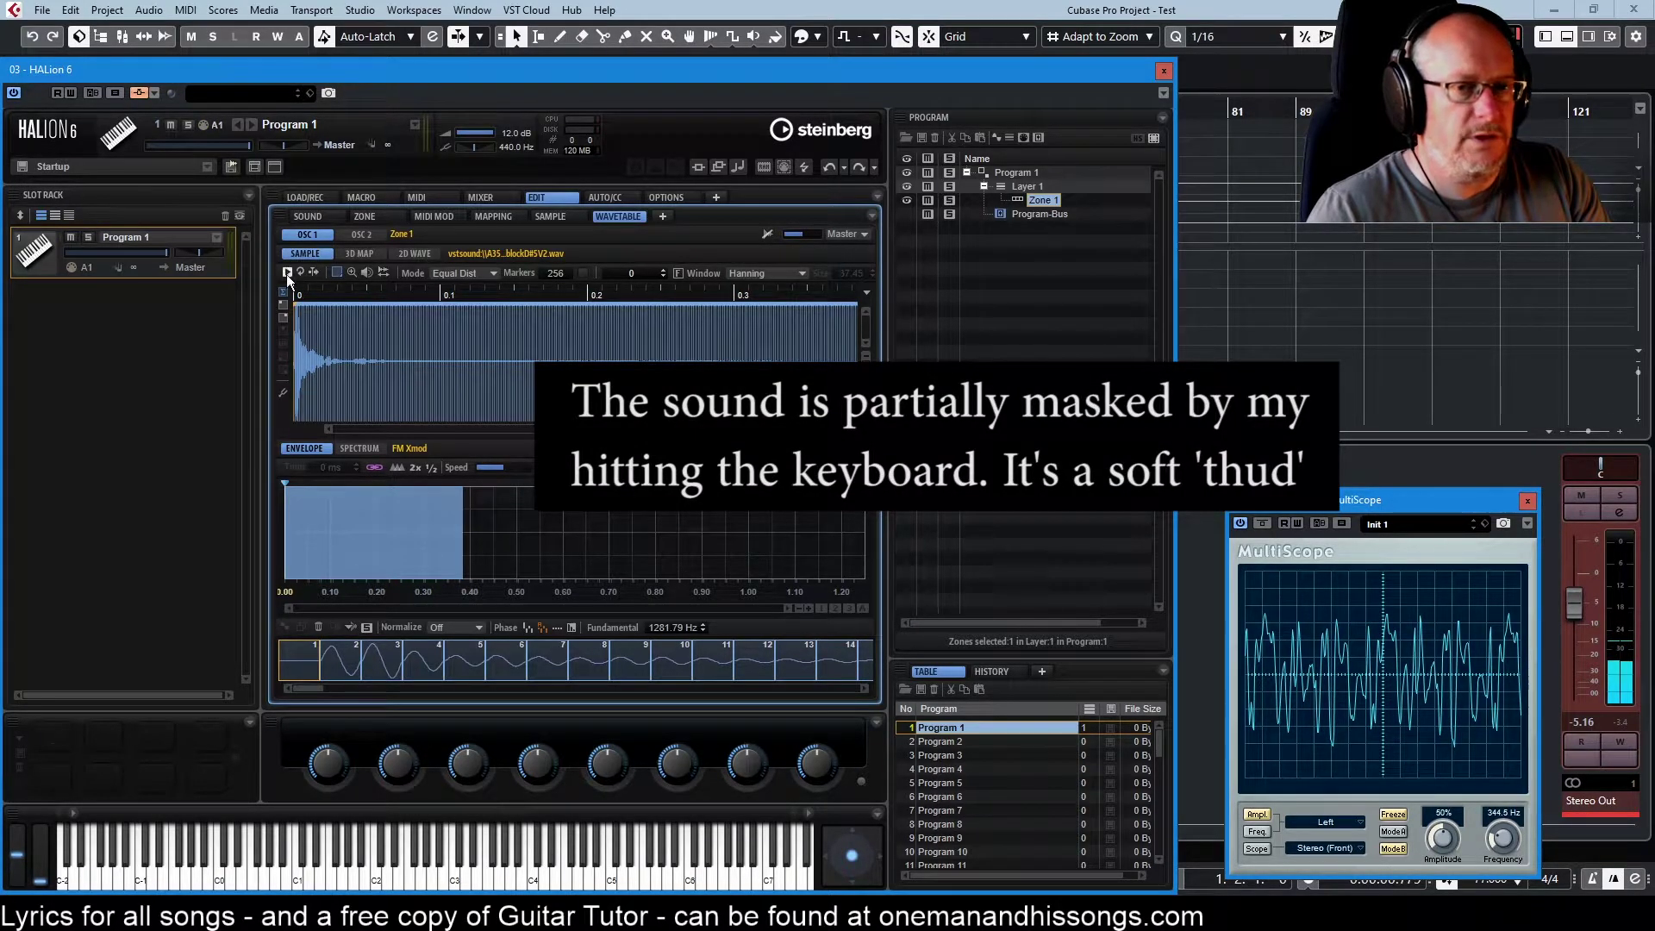
click(287, 274)
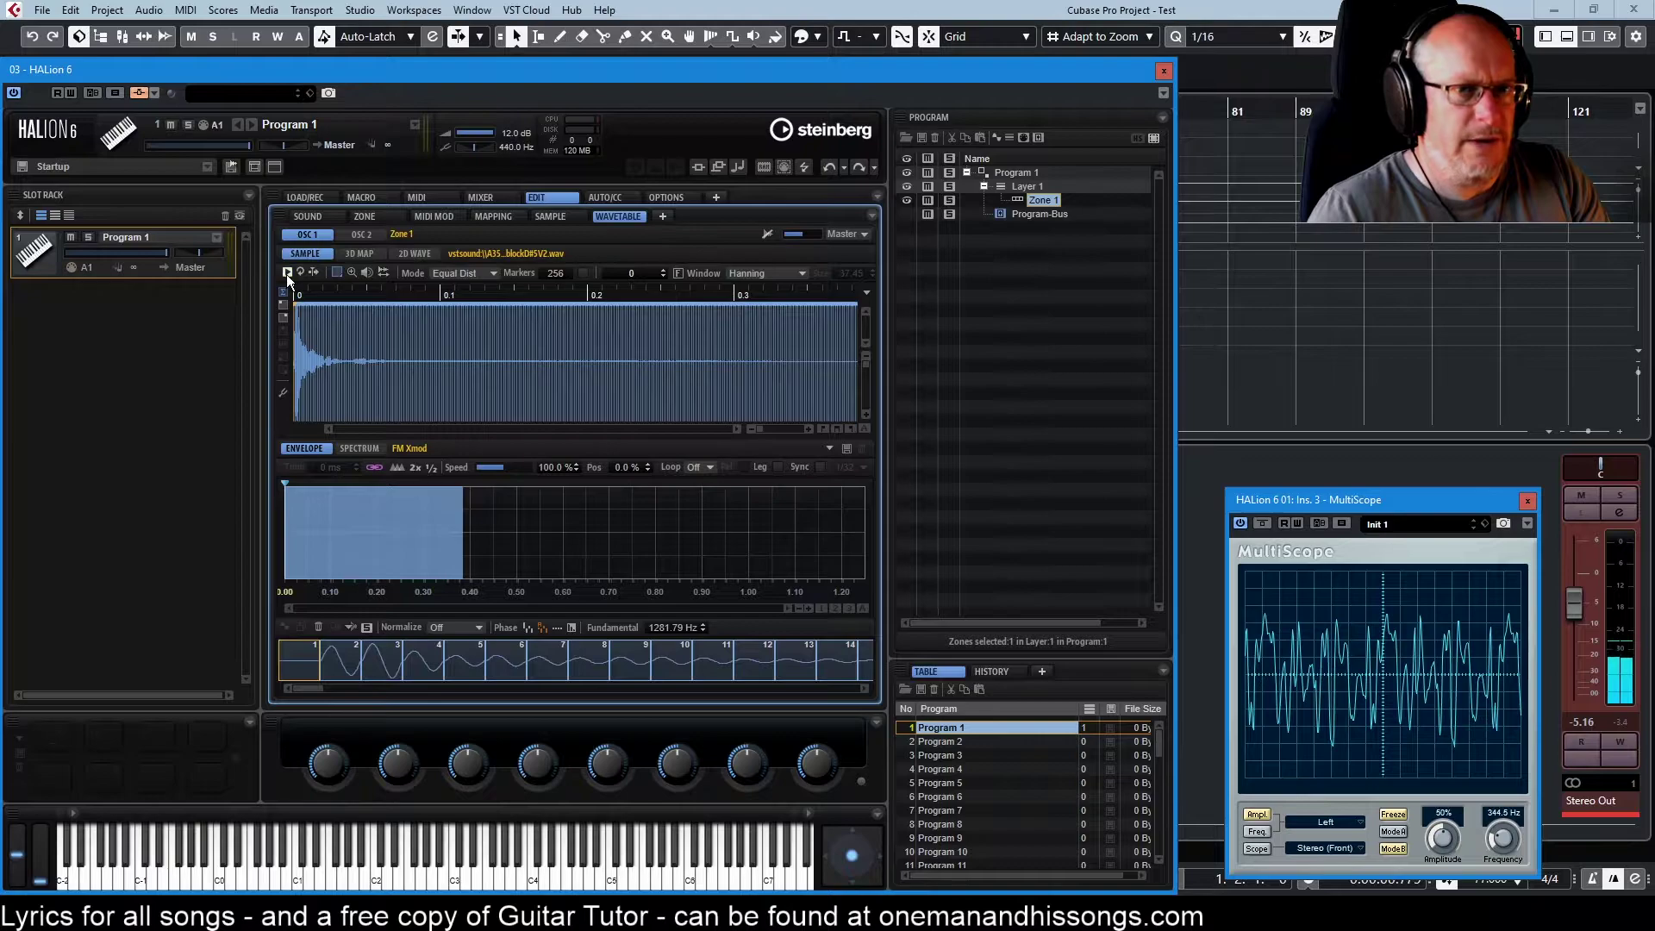
click(286, 274)
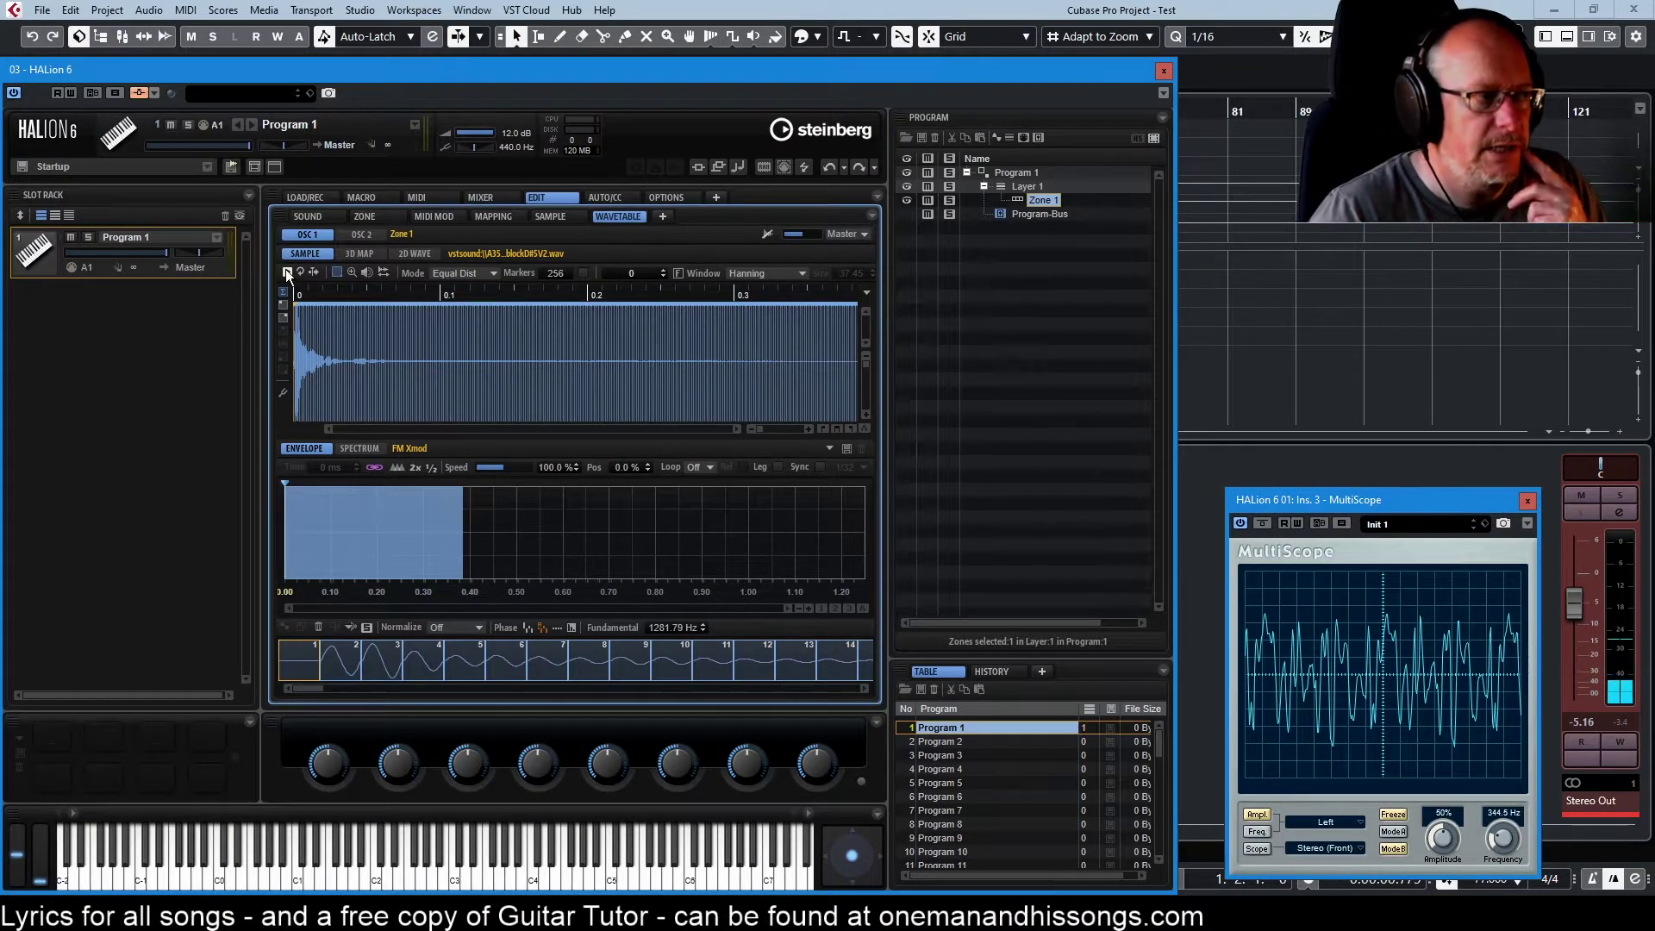
Step: Show the pitch curve over the woodblock waveform, play the sample, and hide the curve again
click(283, 393)
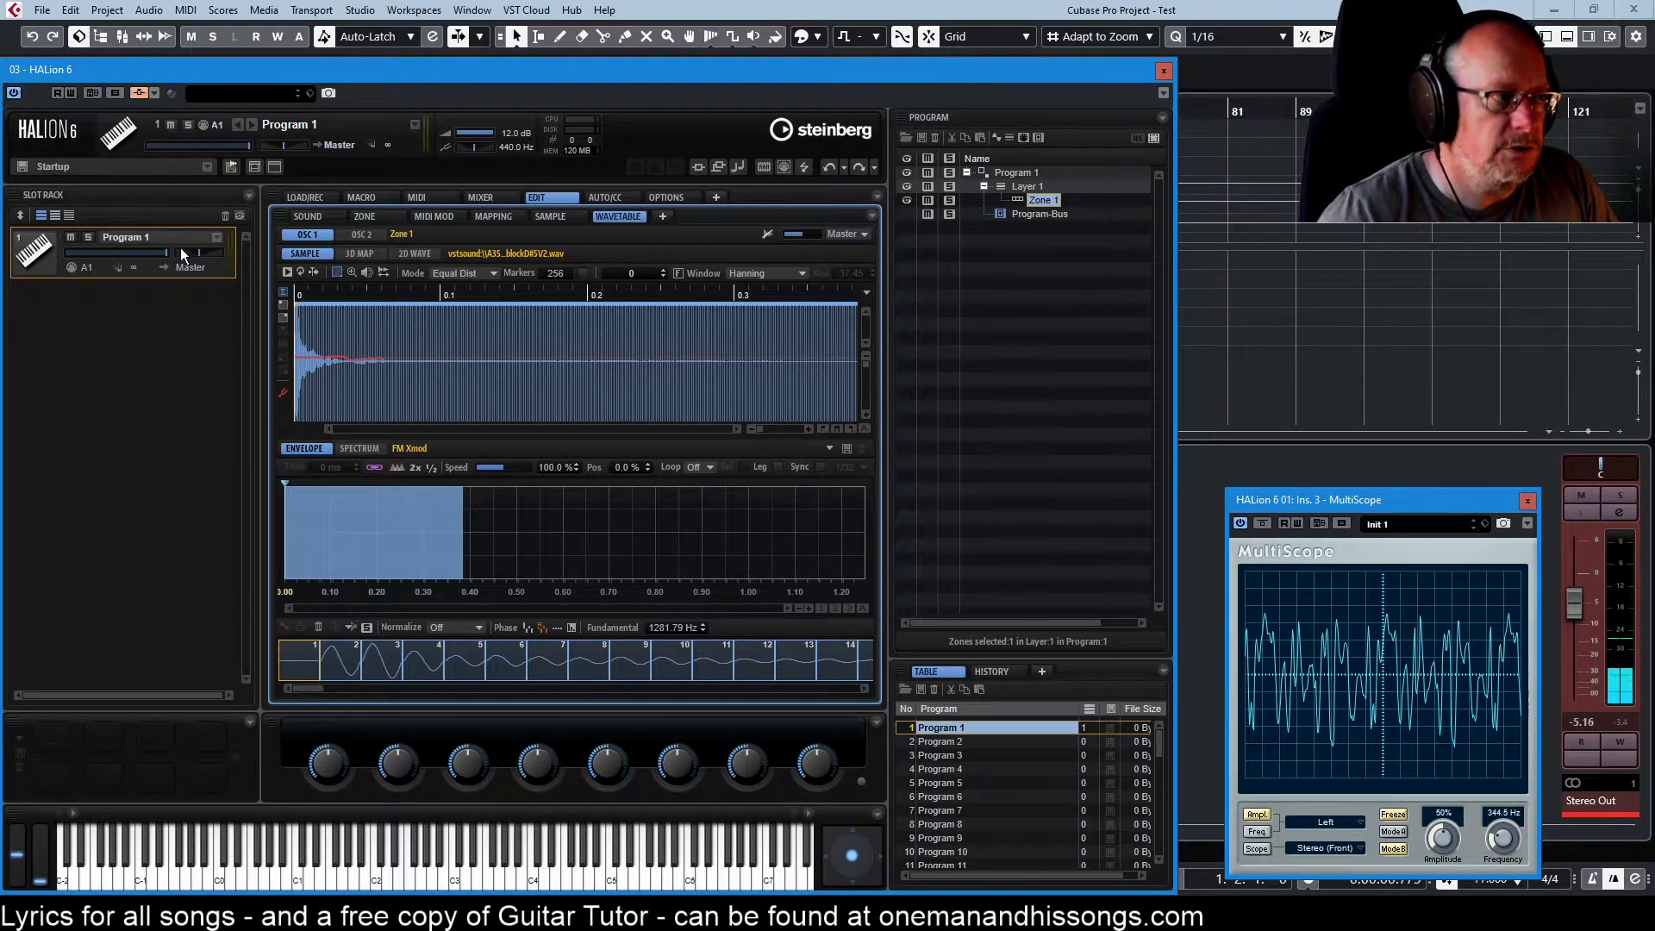
click(290, 272)
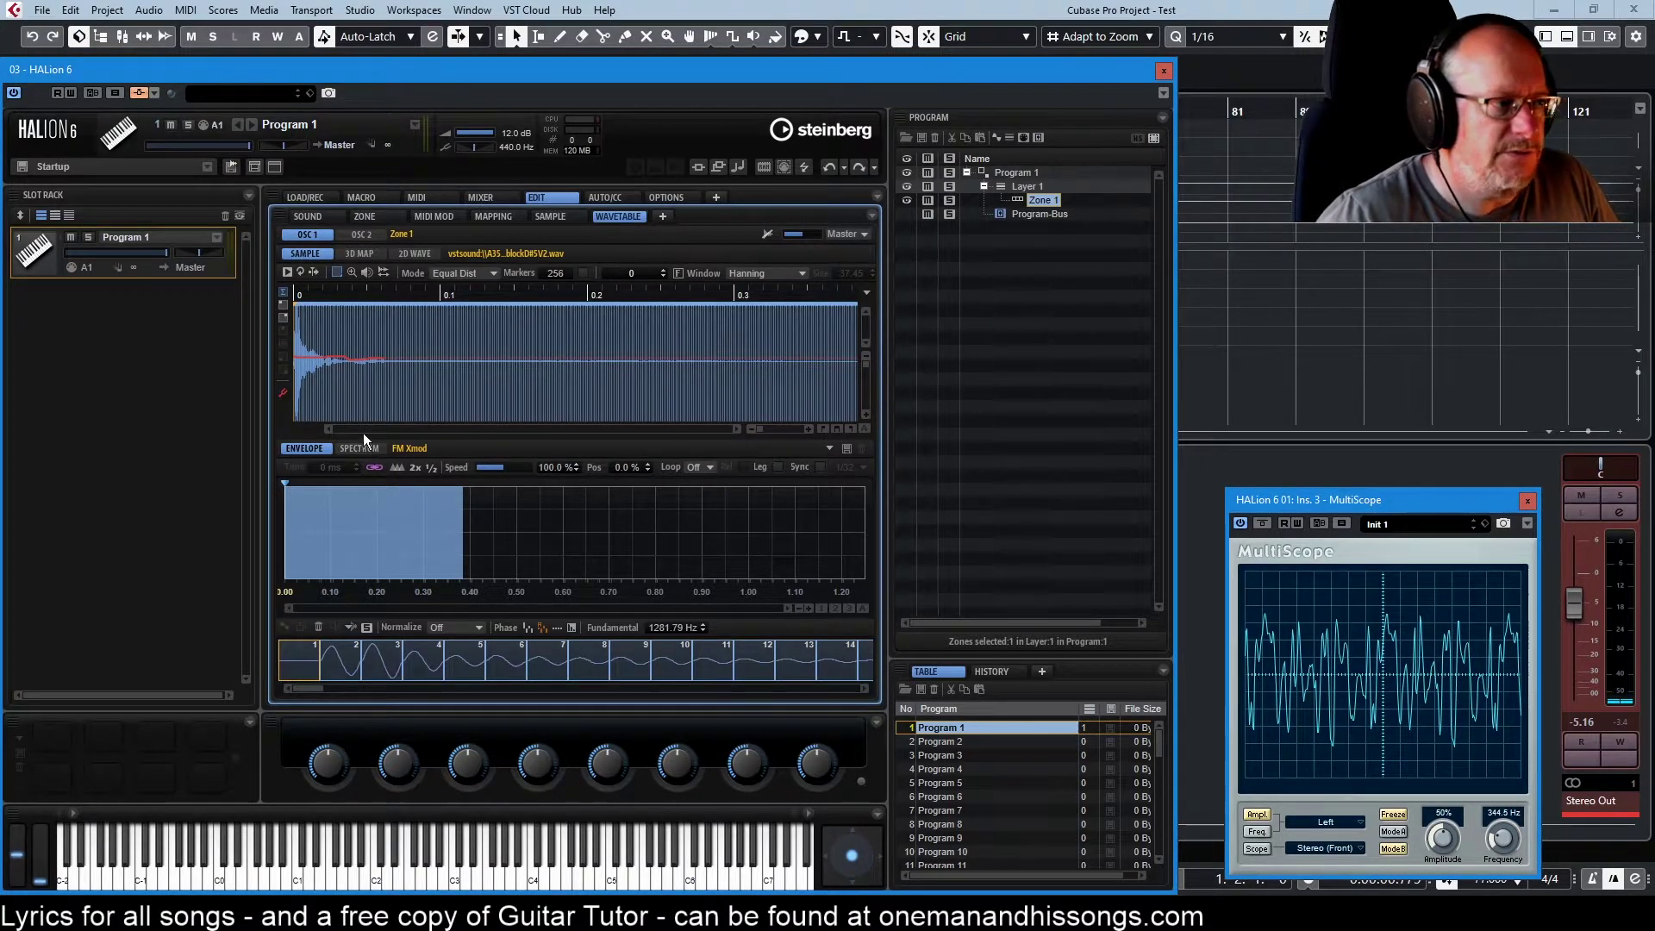
click(283, 393)
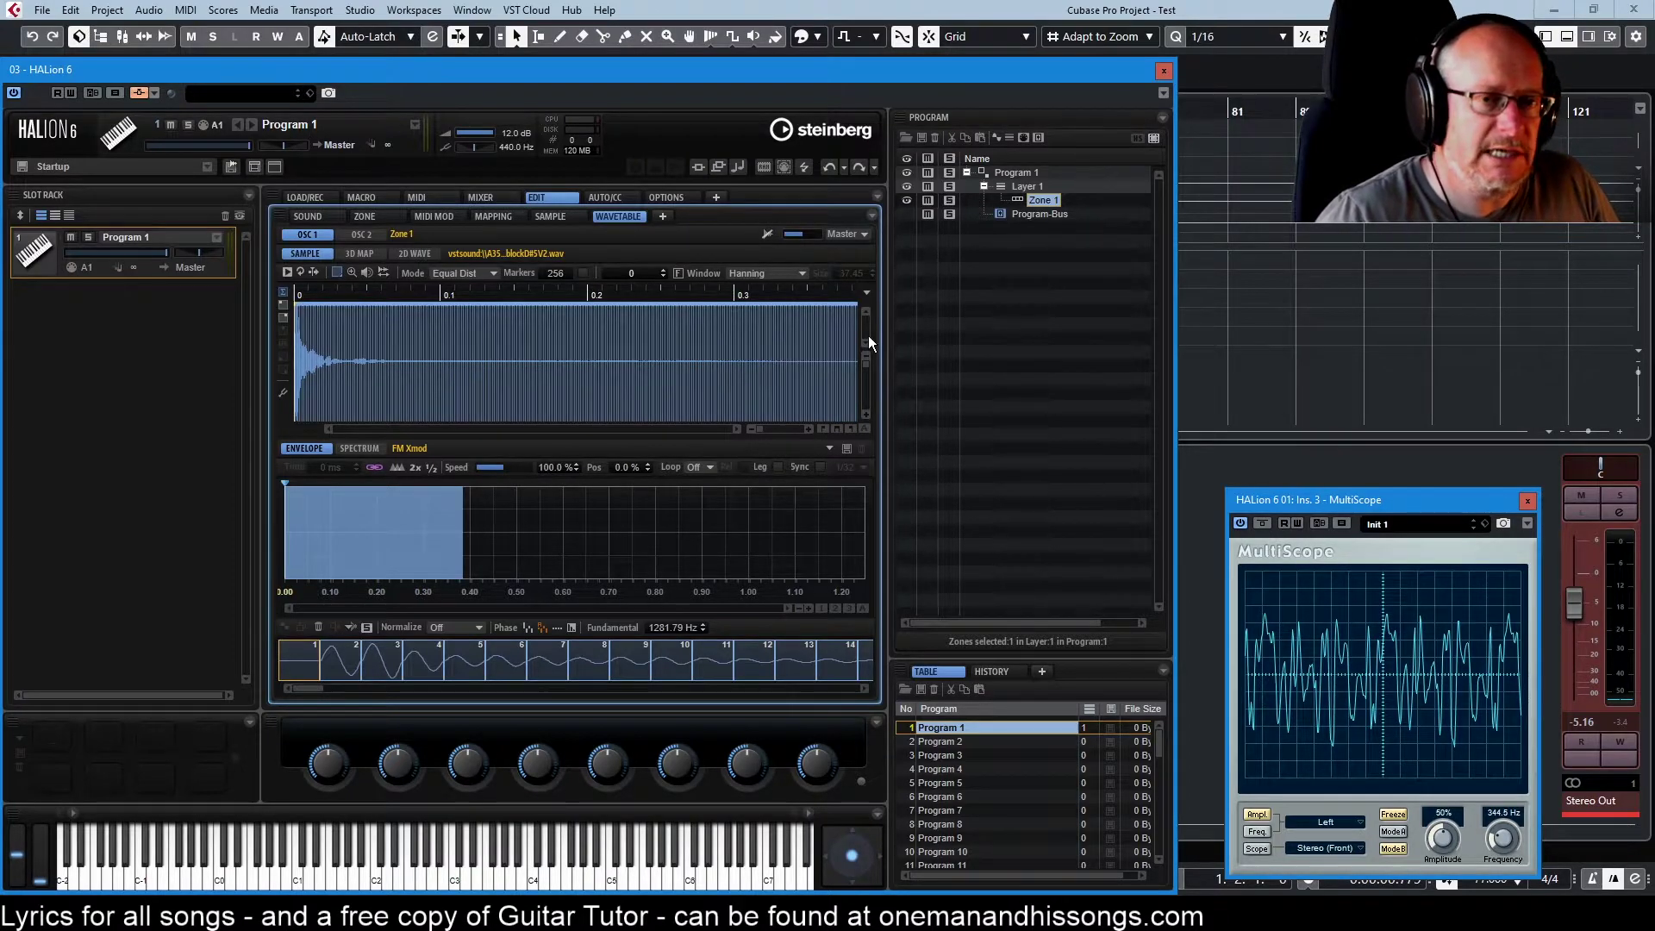
Step: Switch the woodblock marker spacing to Exponential and double the wave envelope's length
click(463, 272)
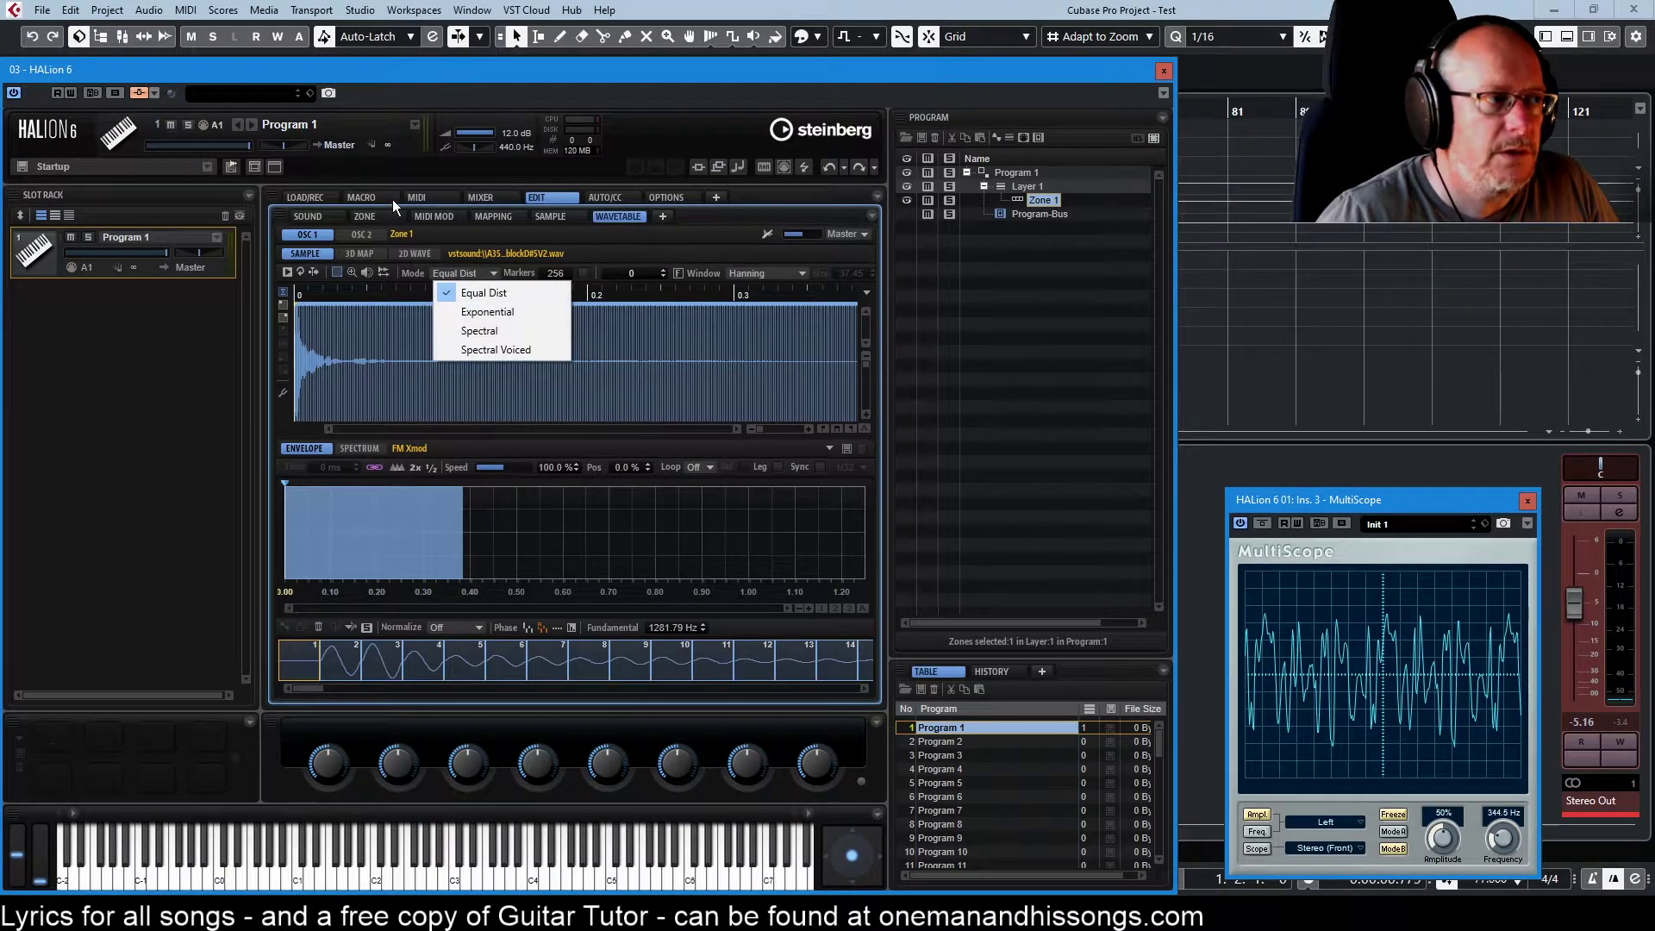
click(474, 312)
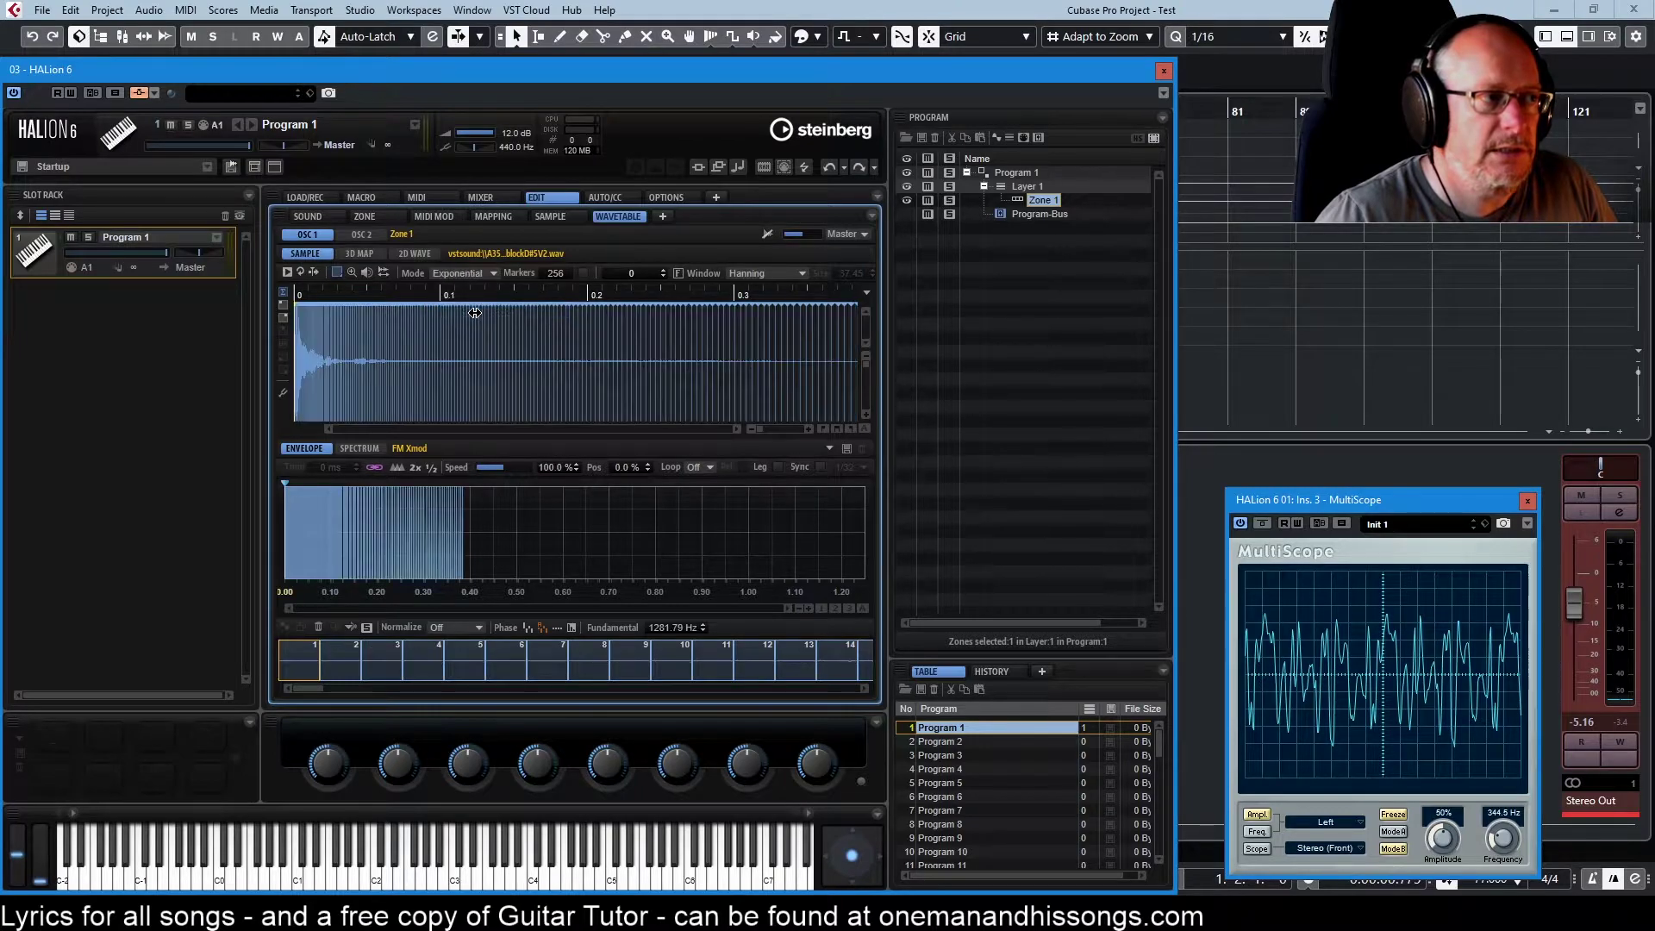
click(415, 469)
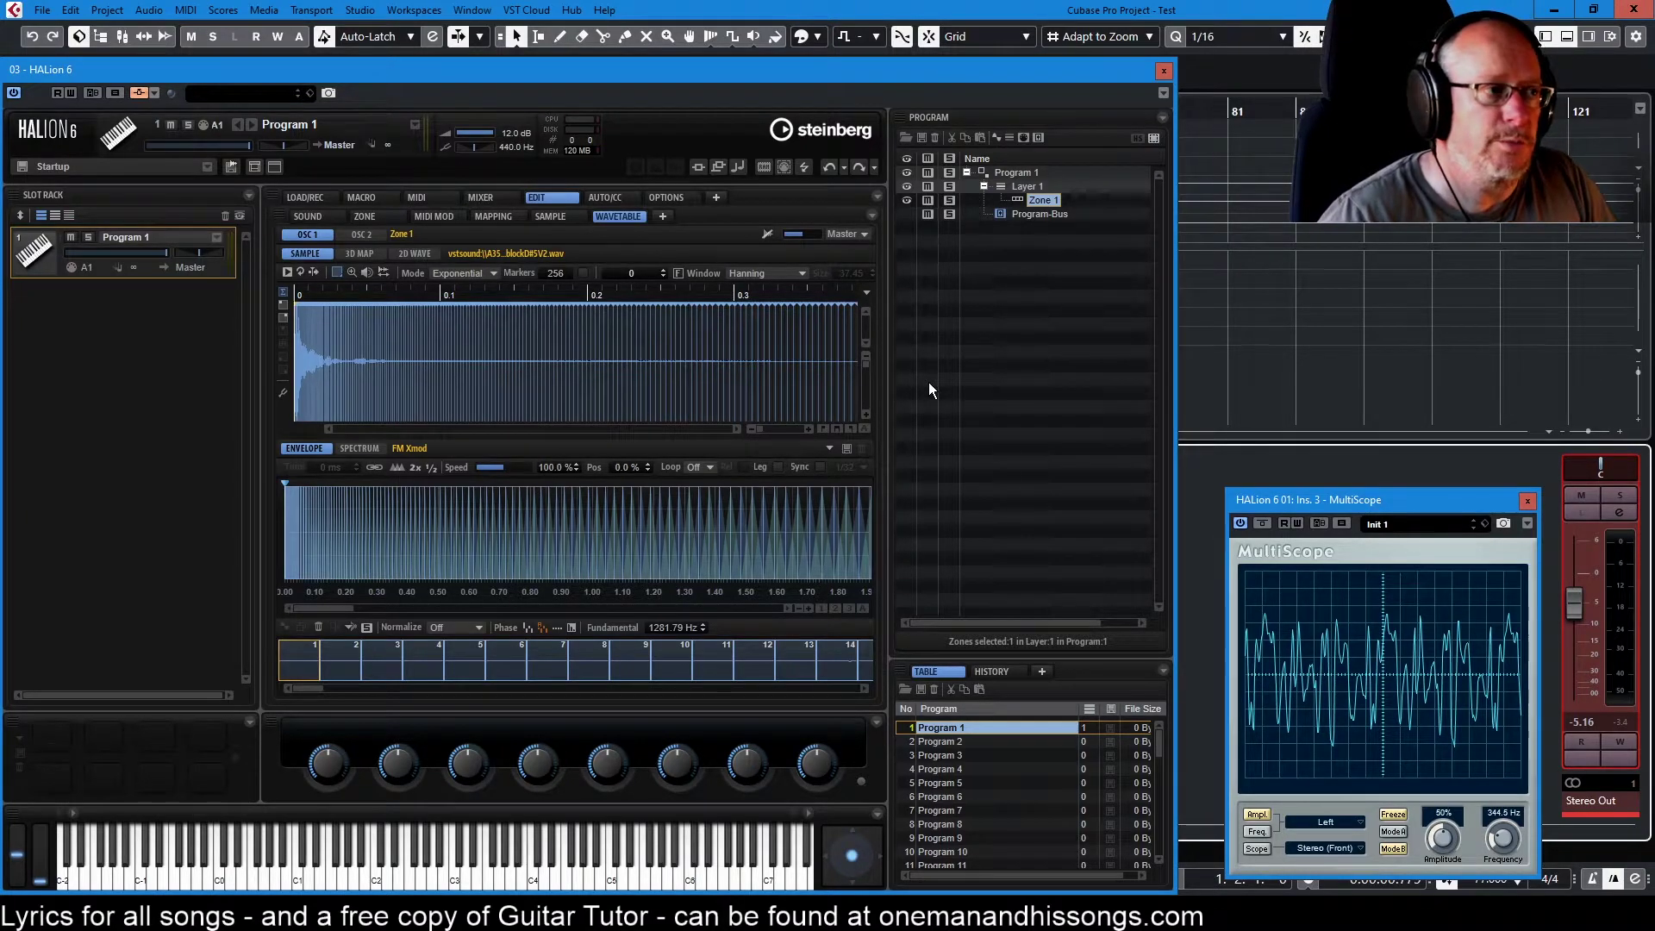
click(553, 273)
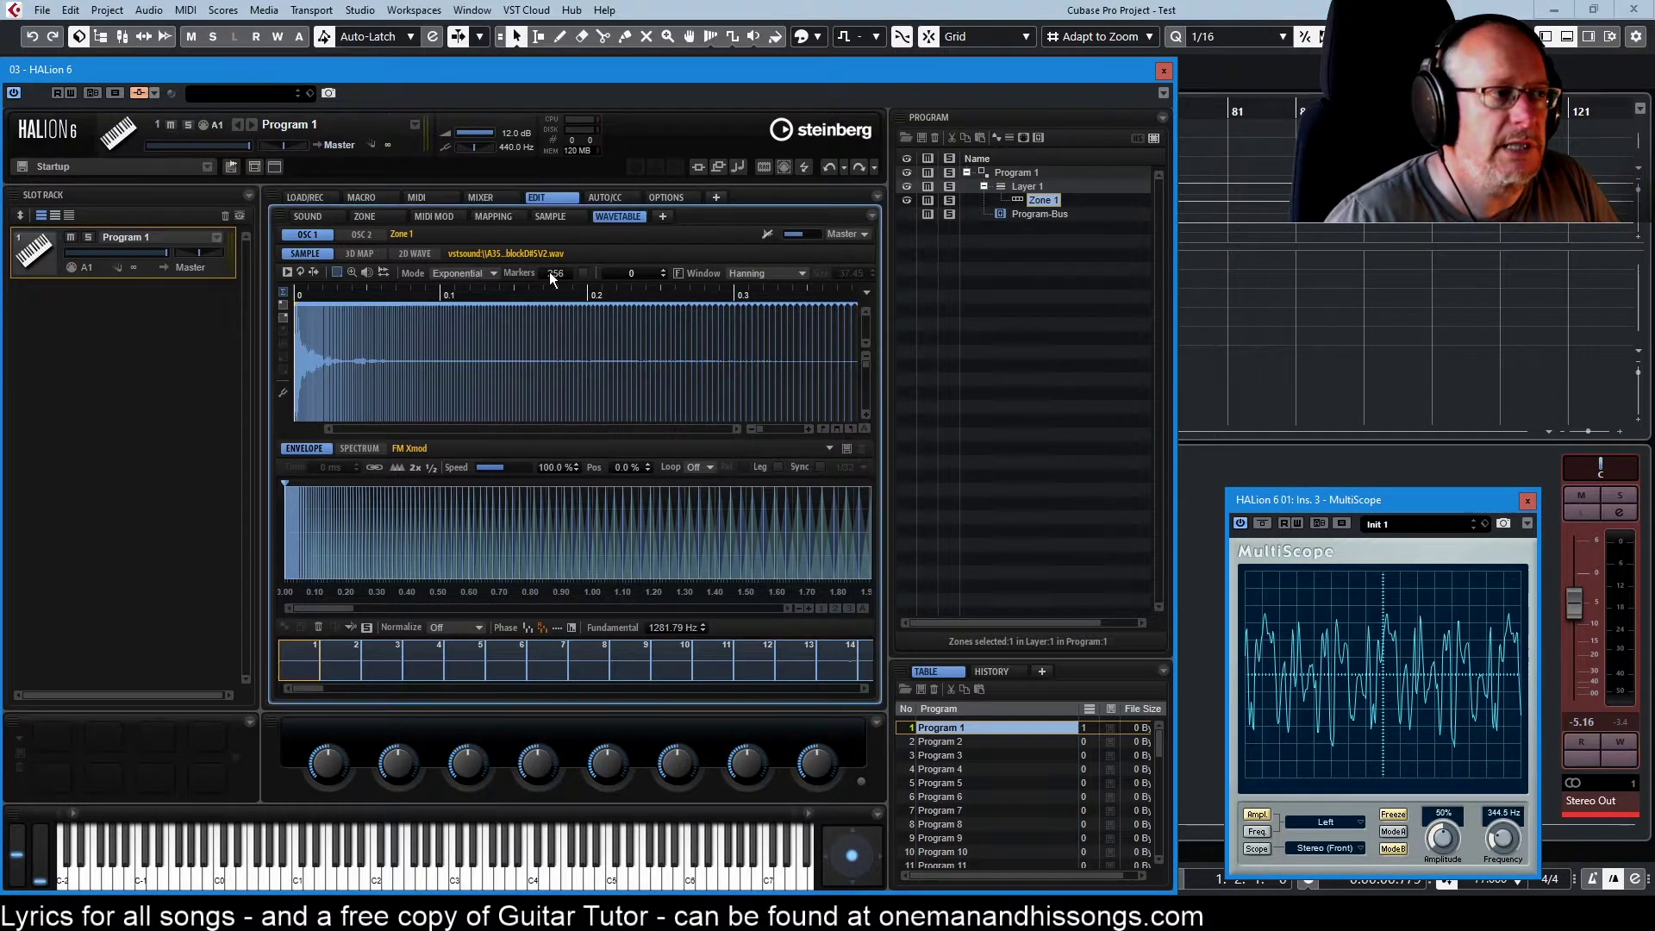
text(20)
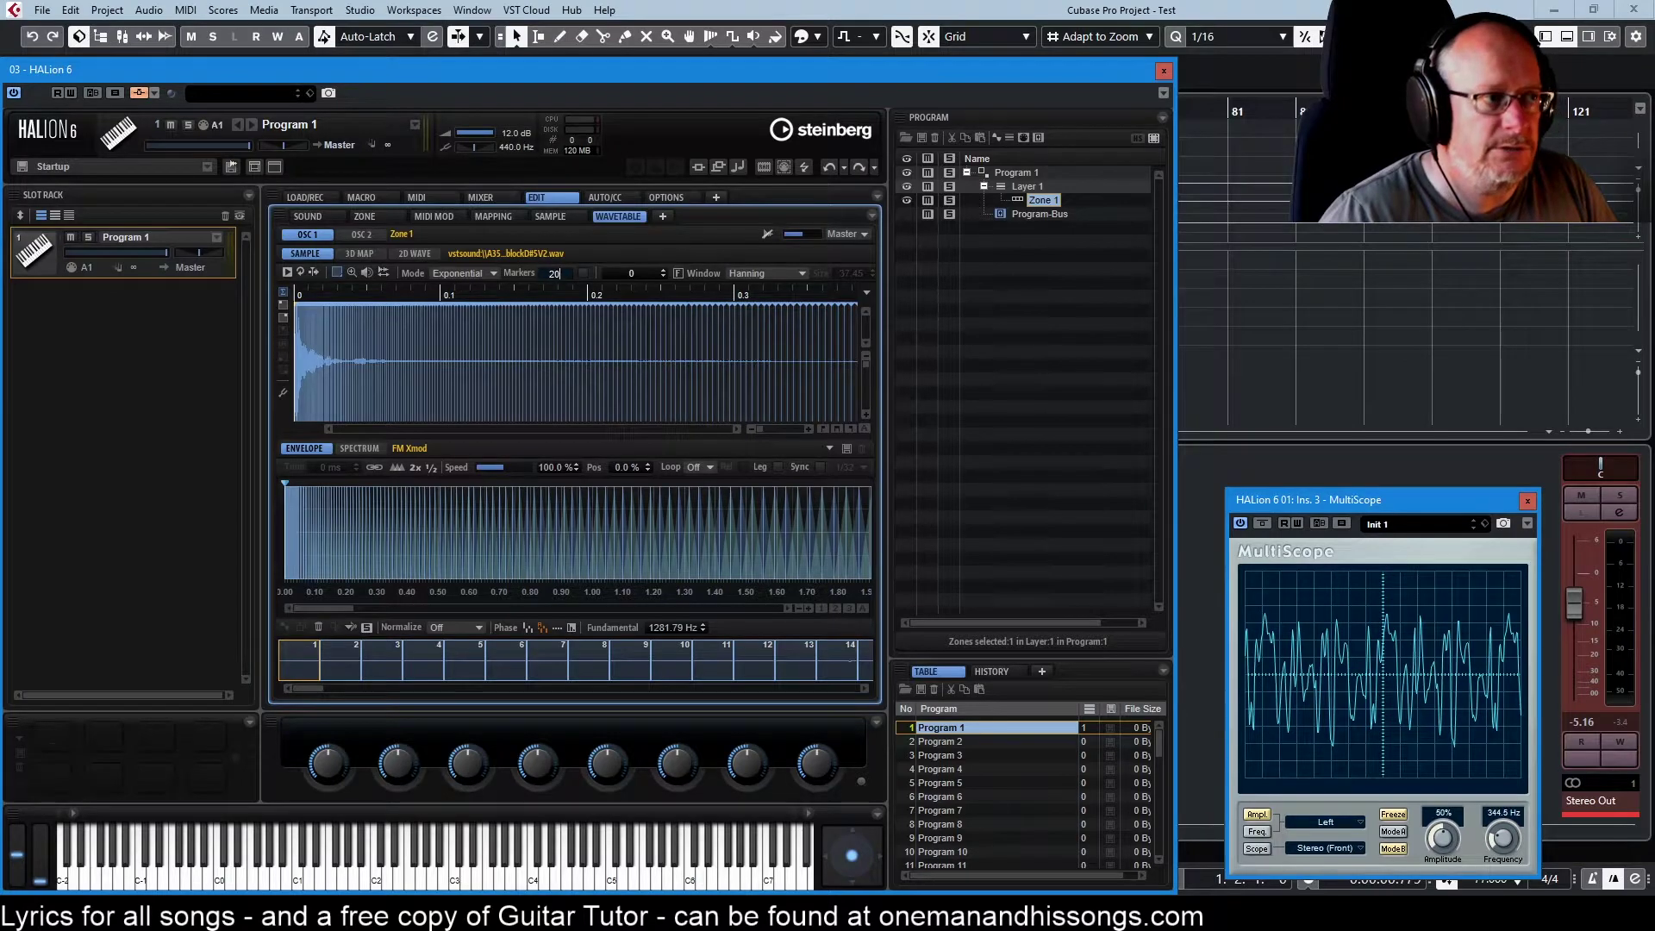
key(Return)
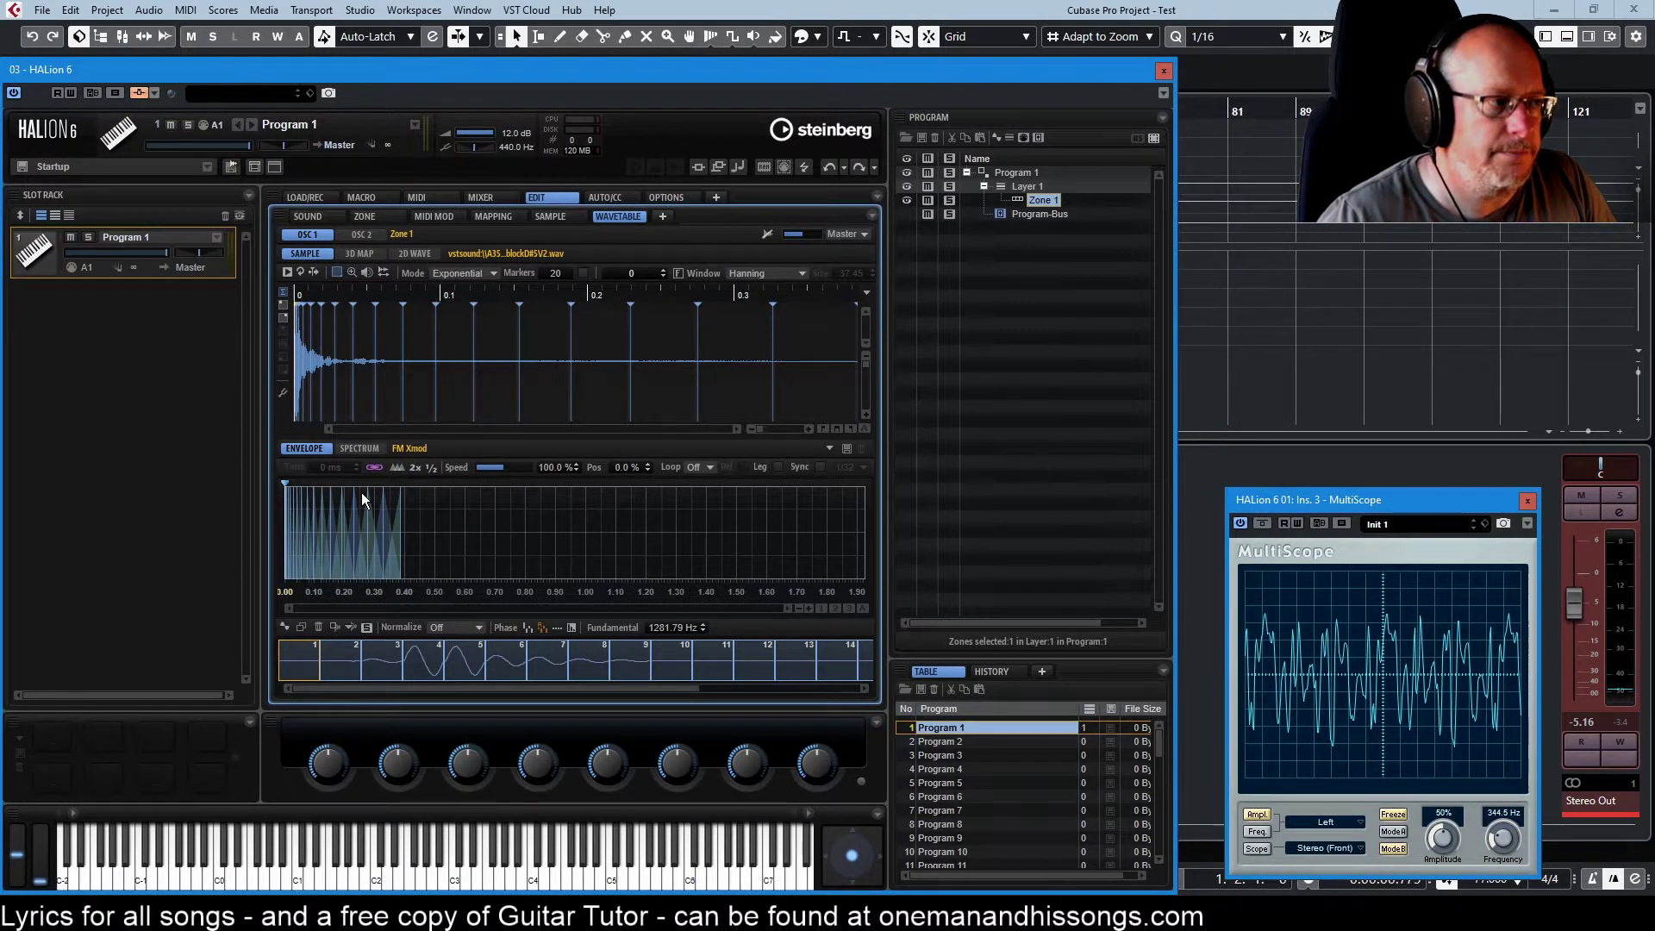
click(418, 472)
click(418, 471)
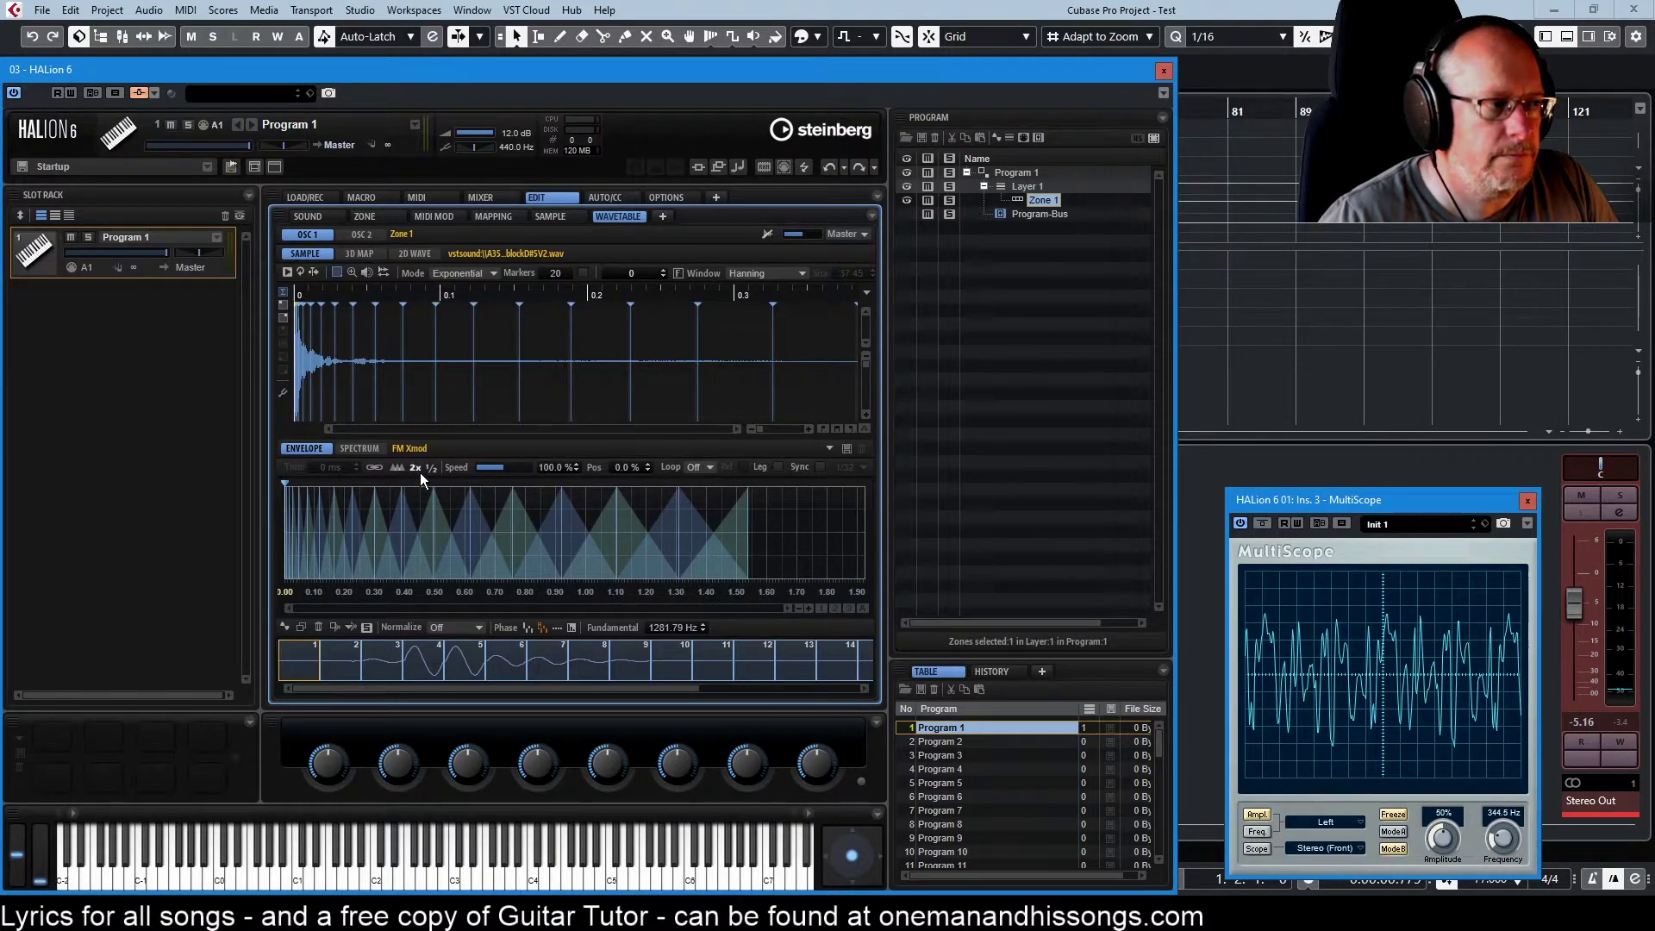
click(417, 470)
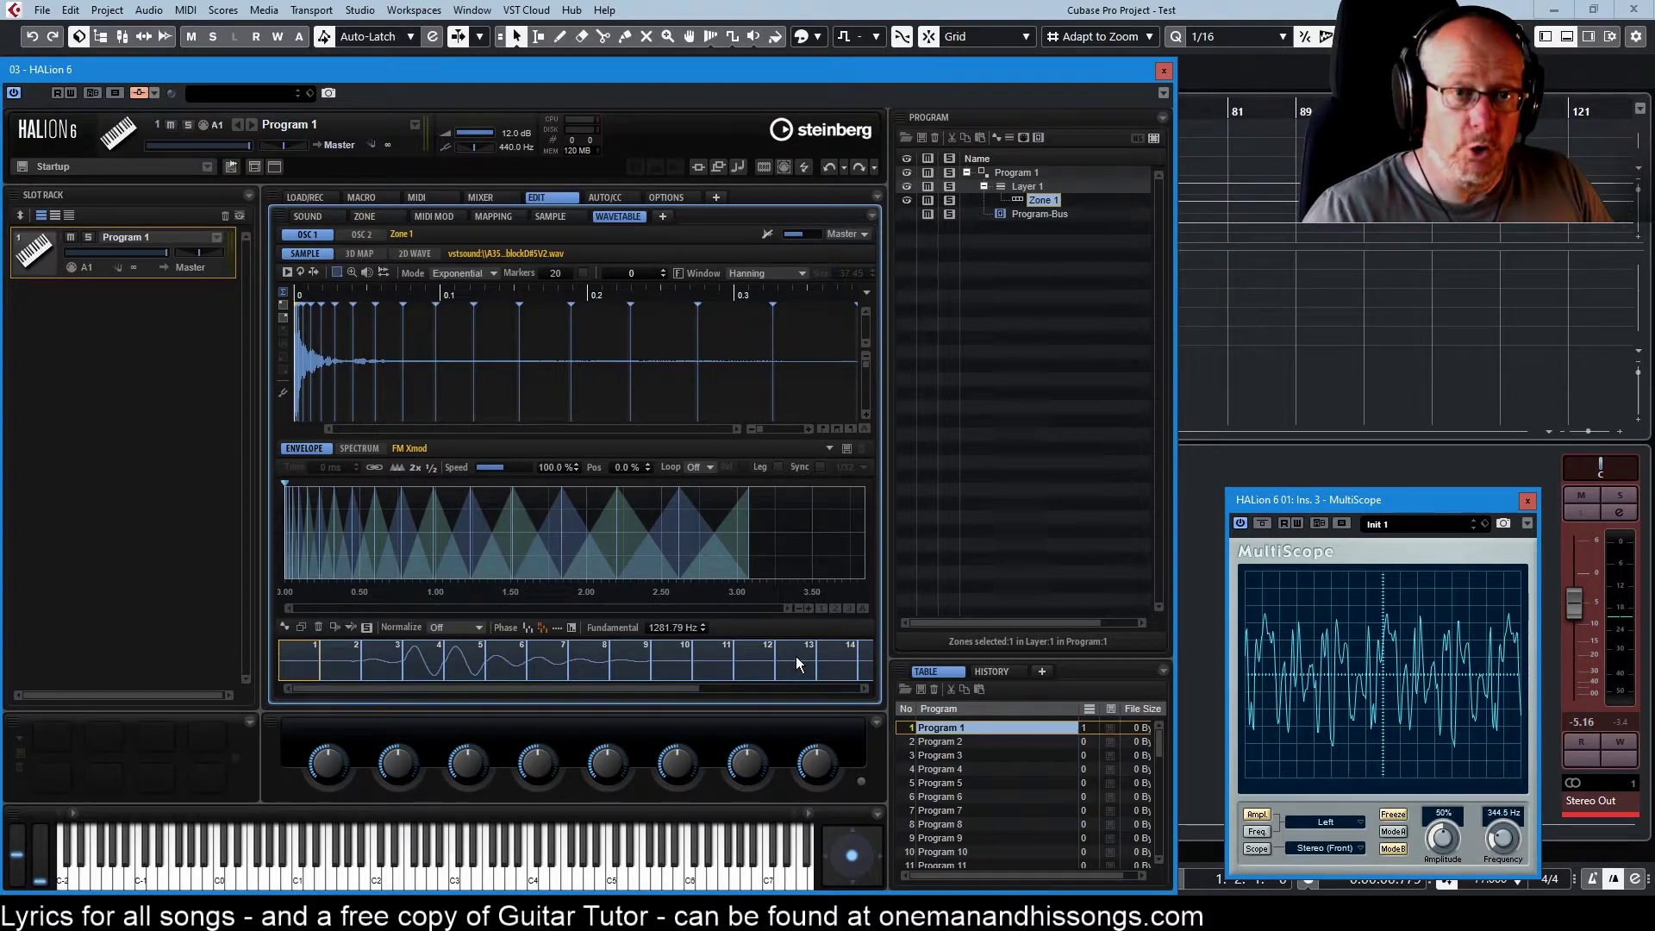
click(458, 624)
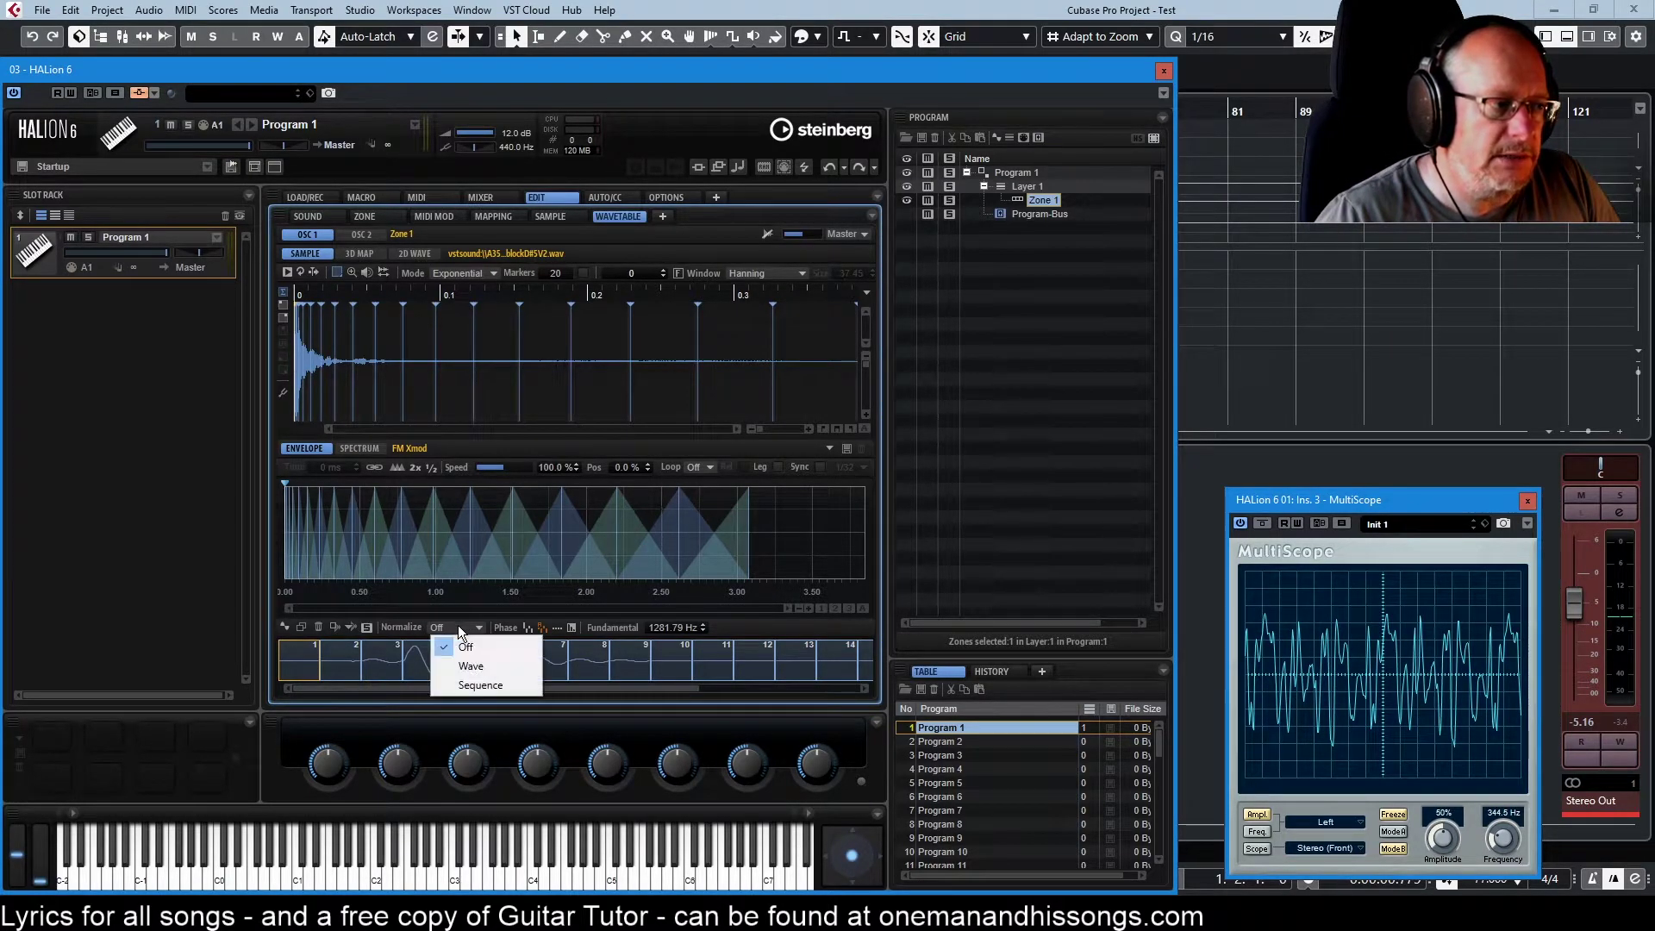
Step: Try Normalize set to Wave, Sequence and Off, finishing on Sequence
click(495, 665)
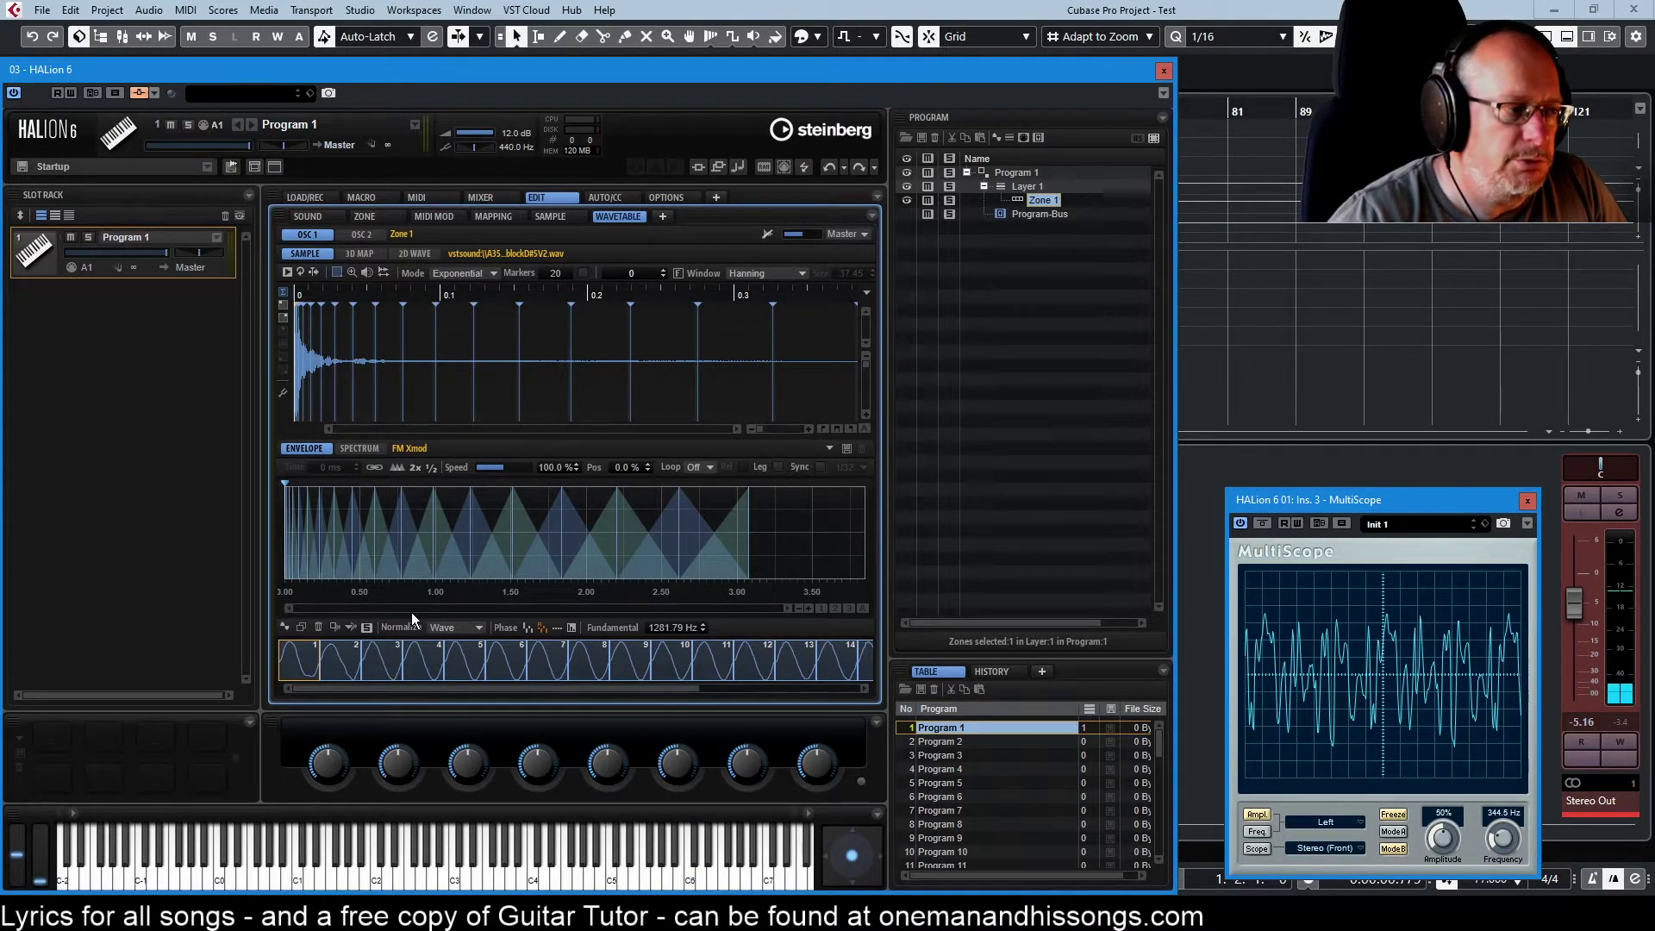
click(443, 627)
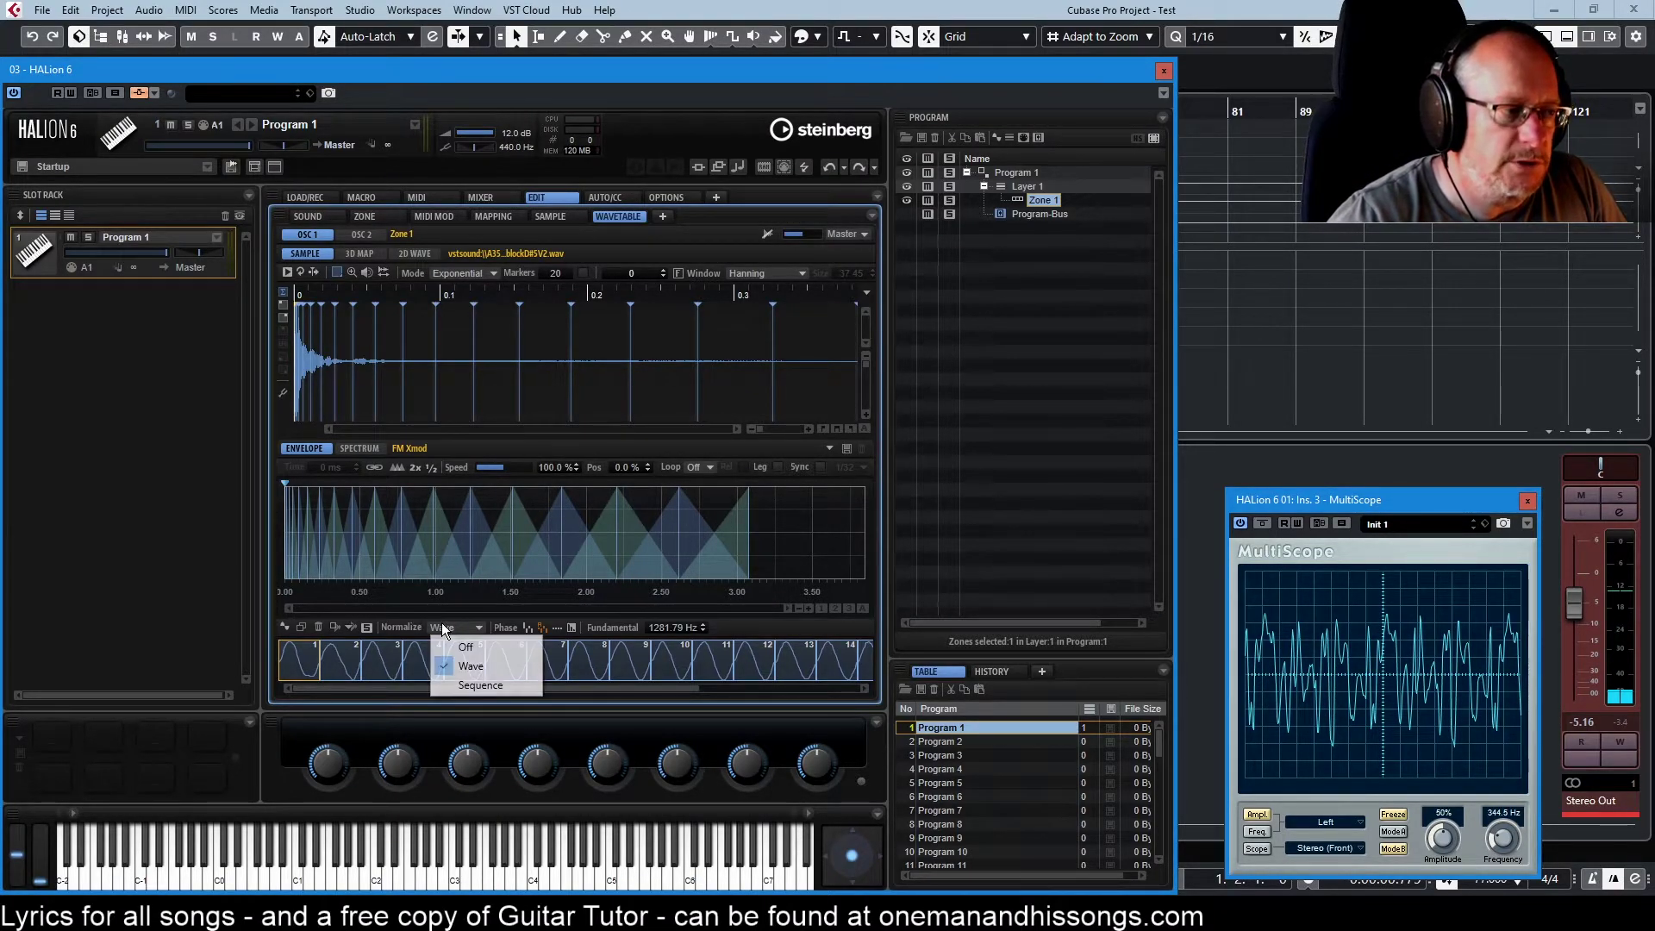
click(478, 682)
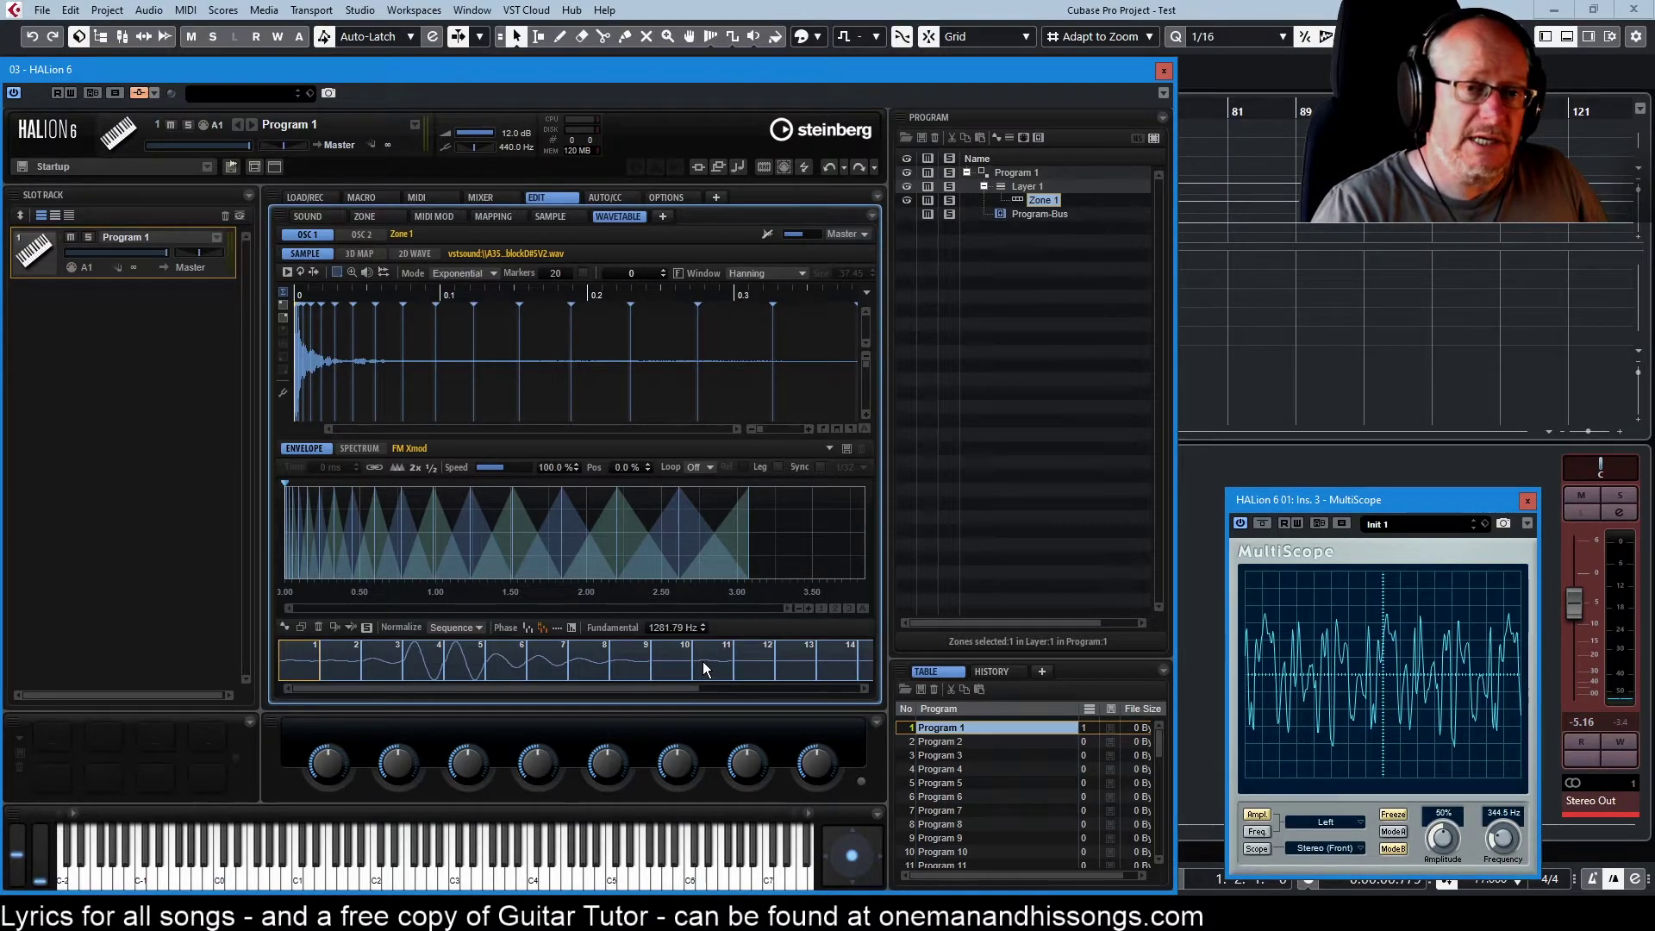
click(457, 635)
click(452, 644)
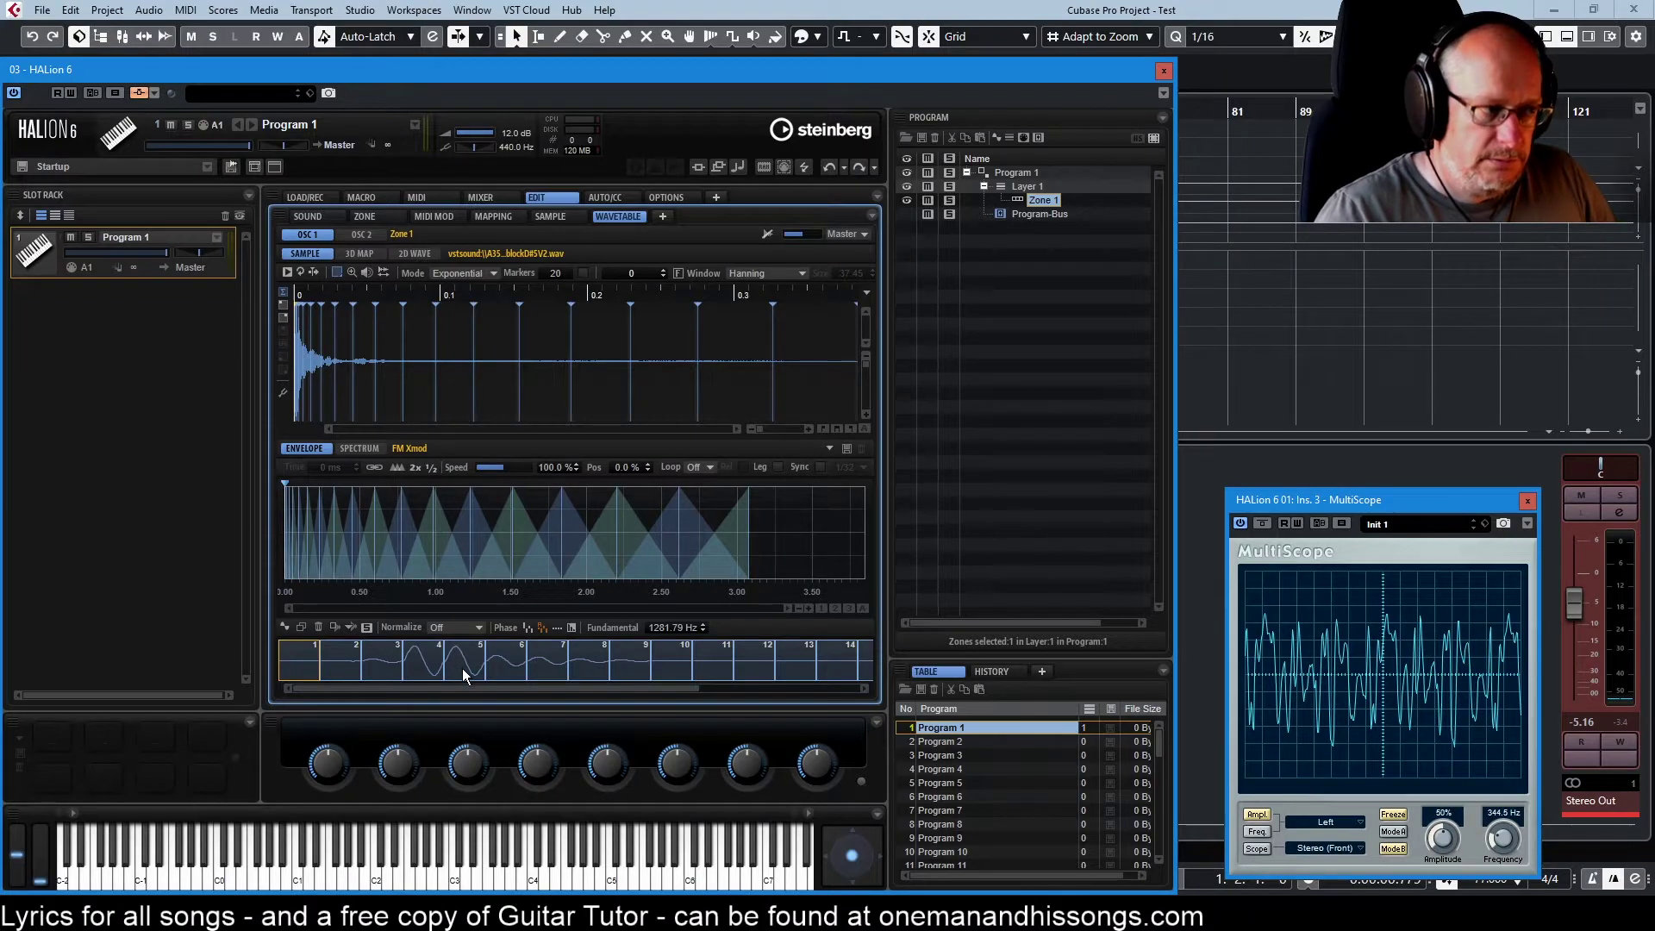
click(447, 626)
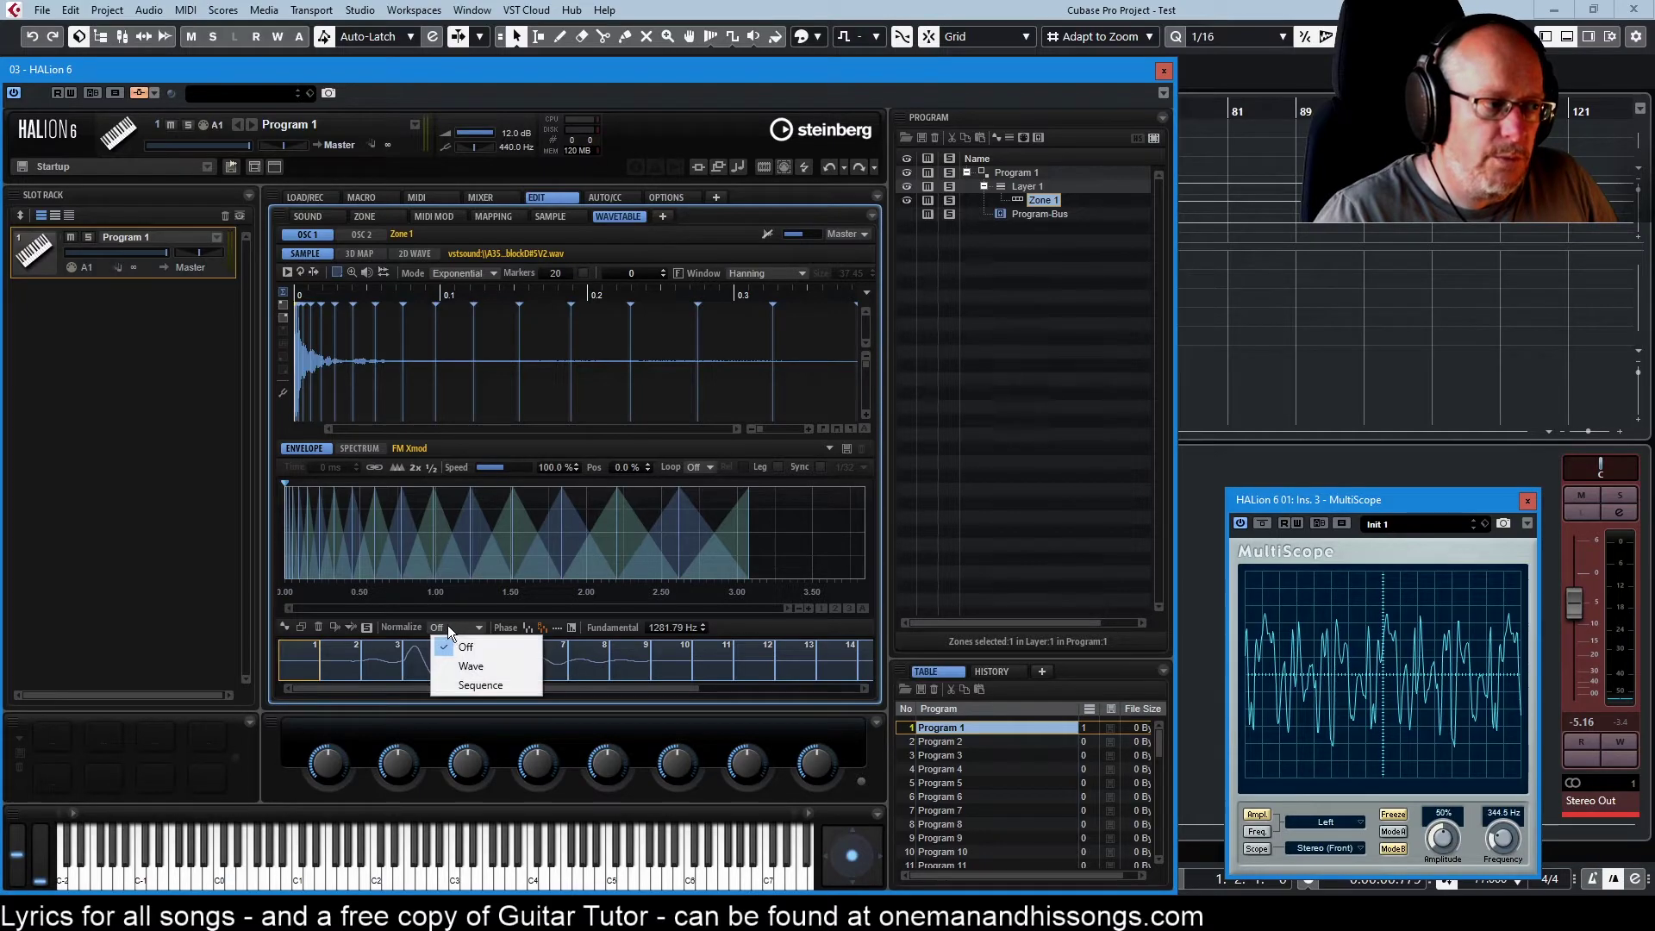
click(471, 681)
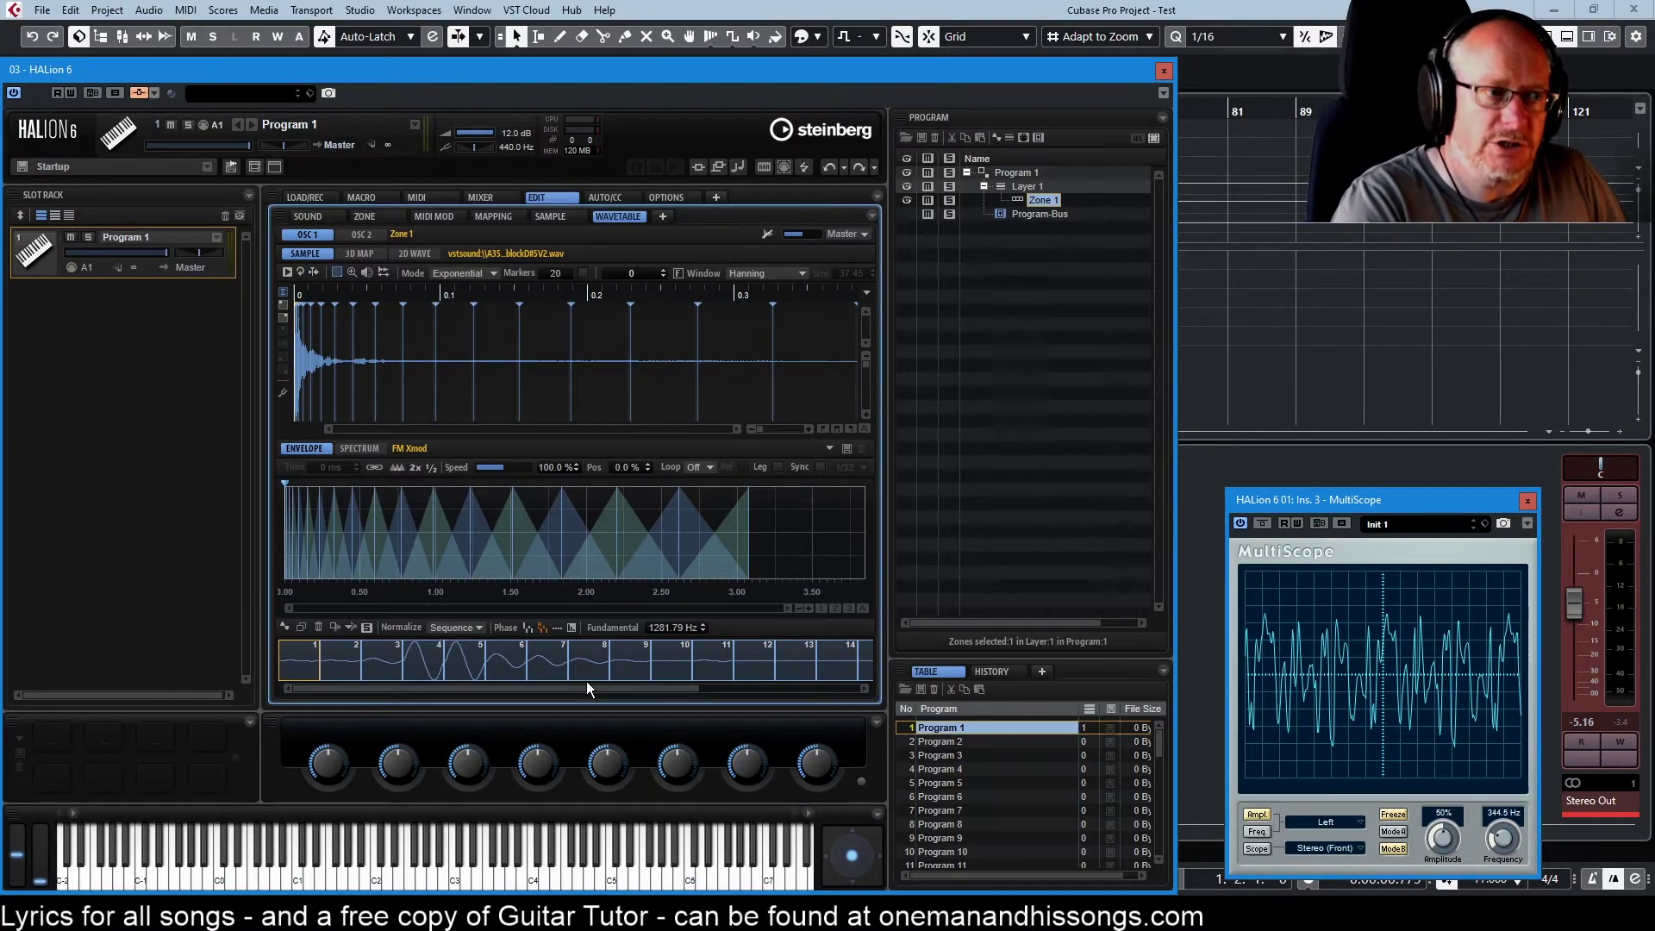
Step: Toggle Keep Original Phases off so frames 3–7 are recalculated with new phase shapes
click(528, 624)
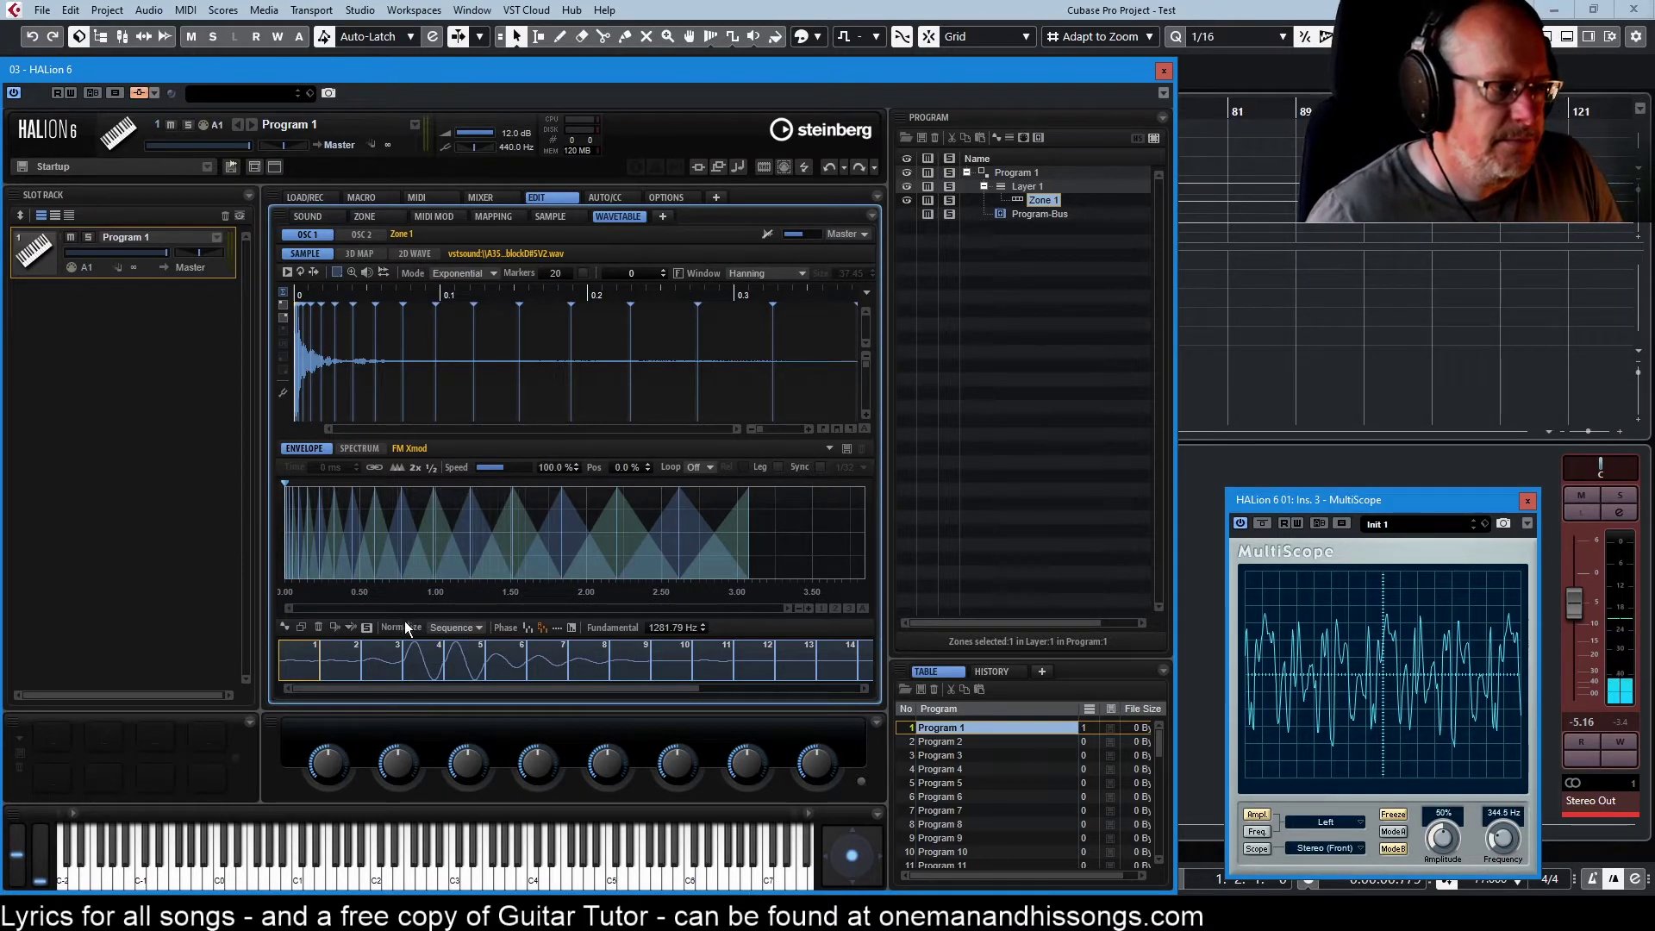
Step: Audition wavetable frames 6, 8, 5, 2, 11 and 9, then set the creation Mode to Spectral
click(507, 662)
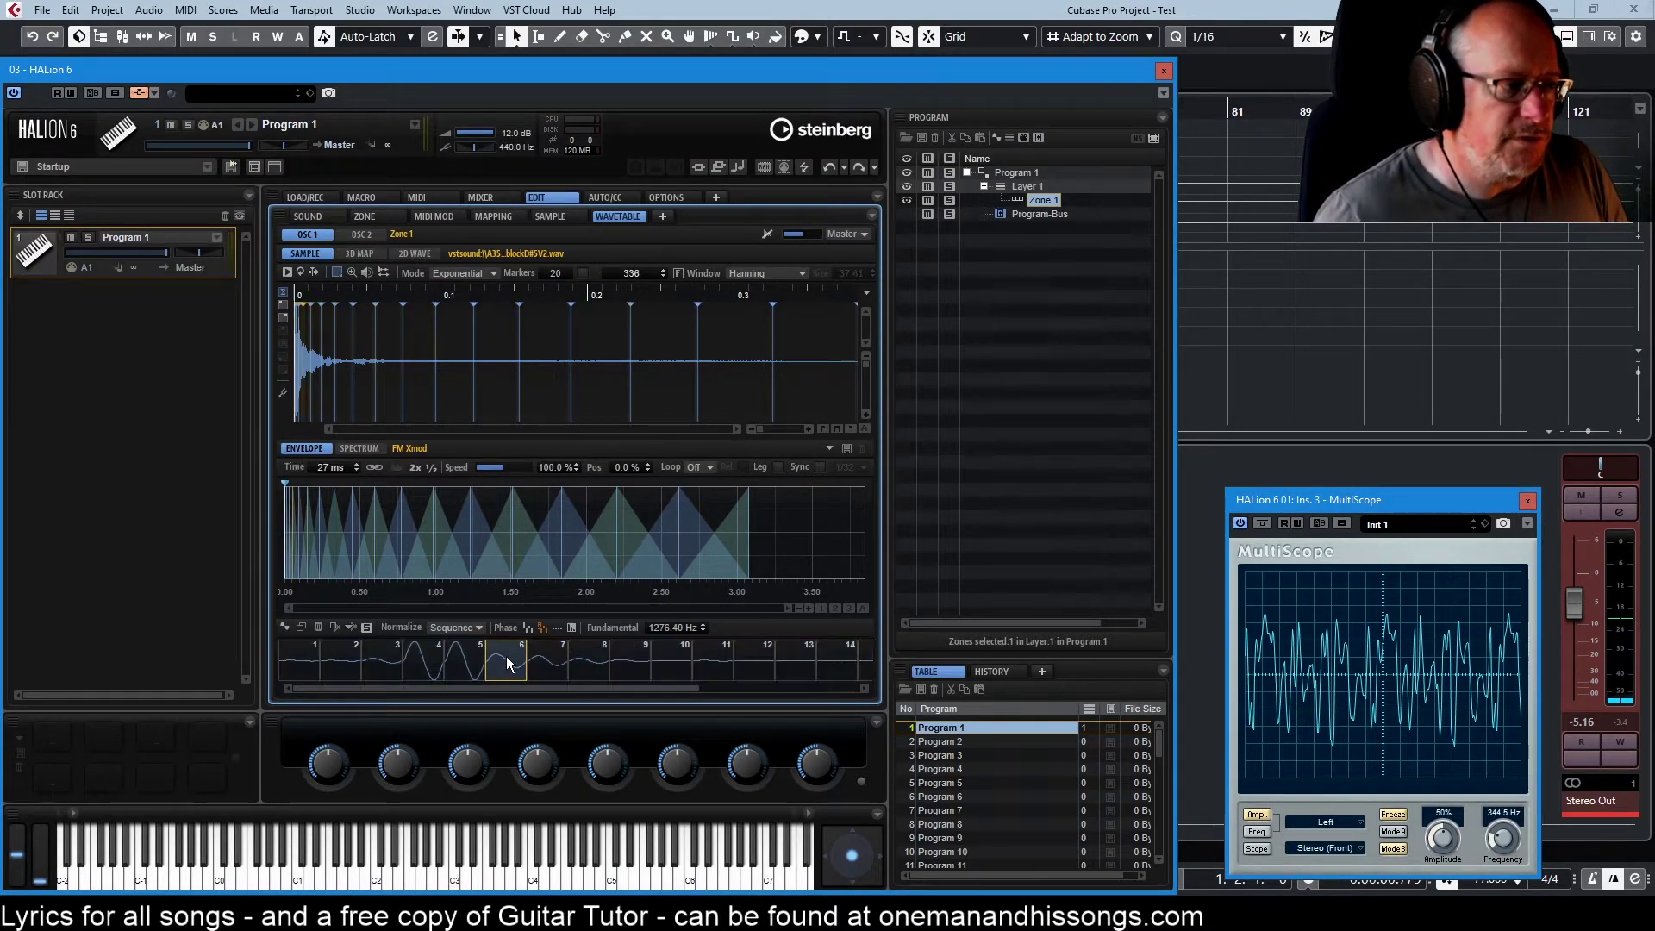
click(366, 627)
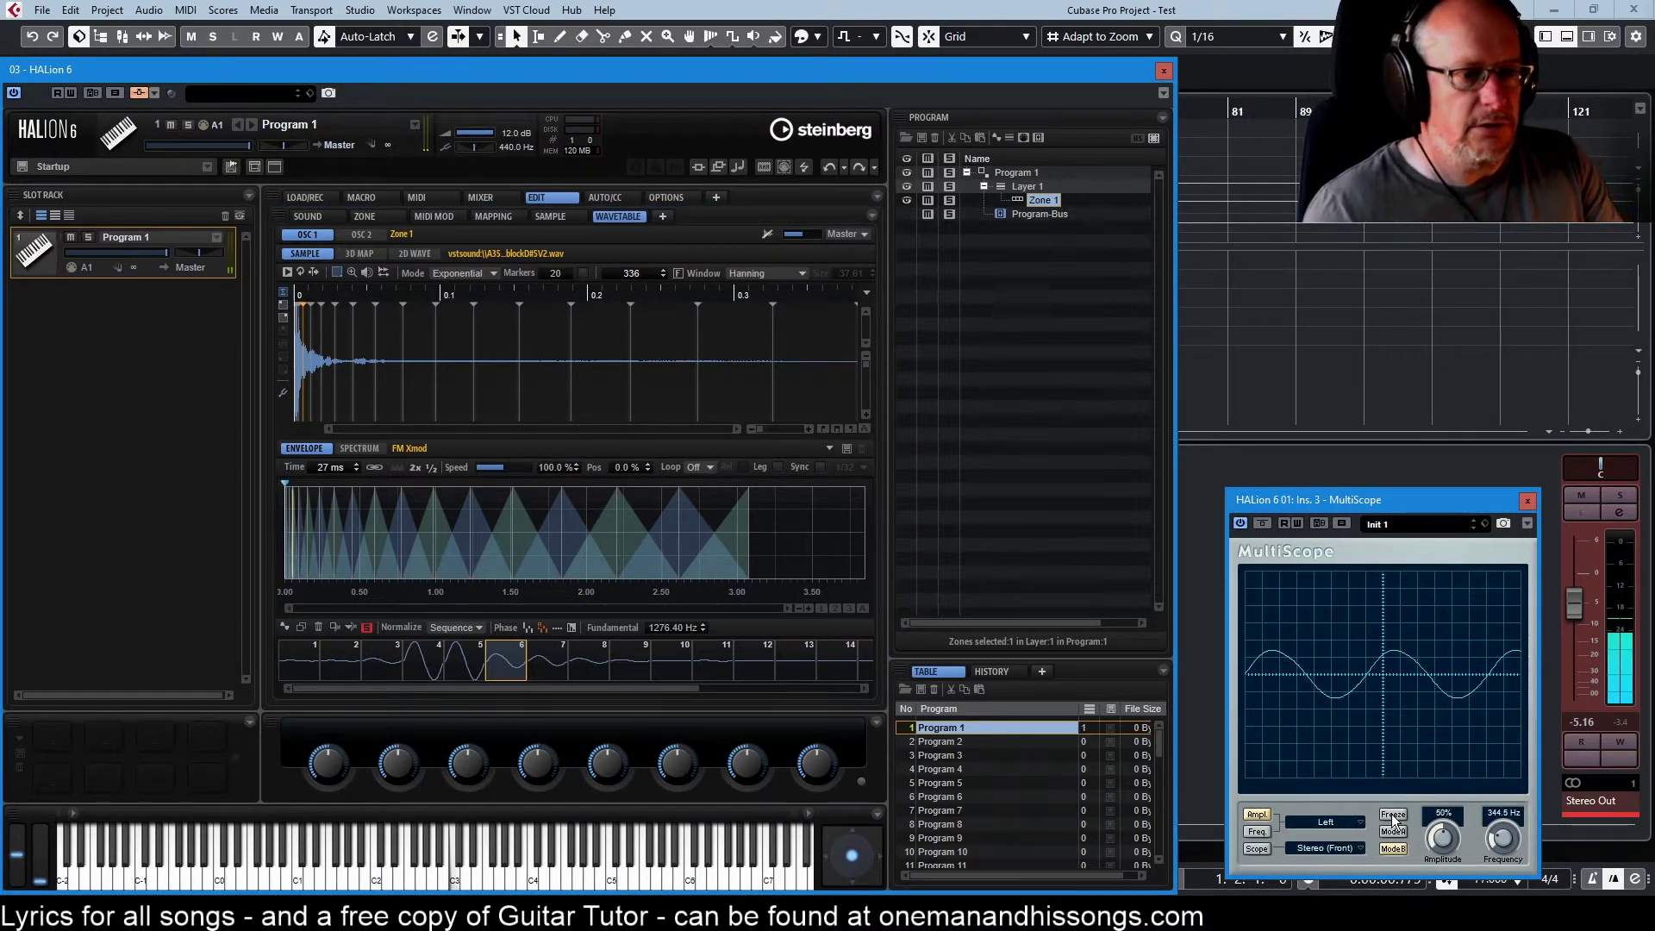
click(583, 664)
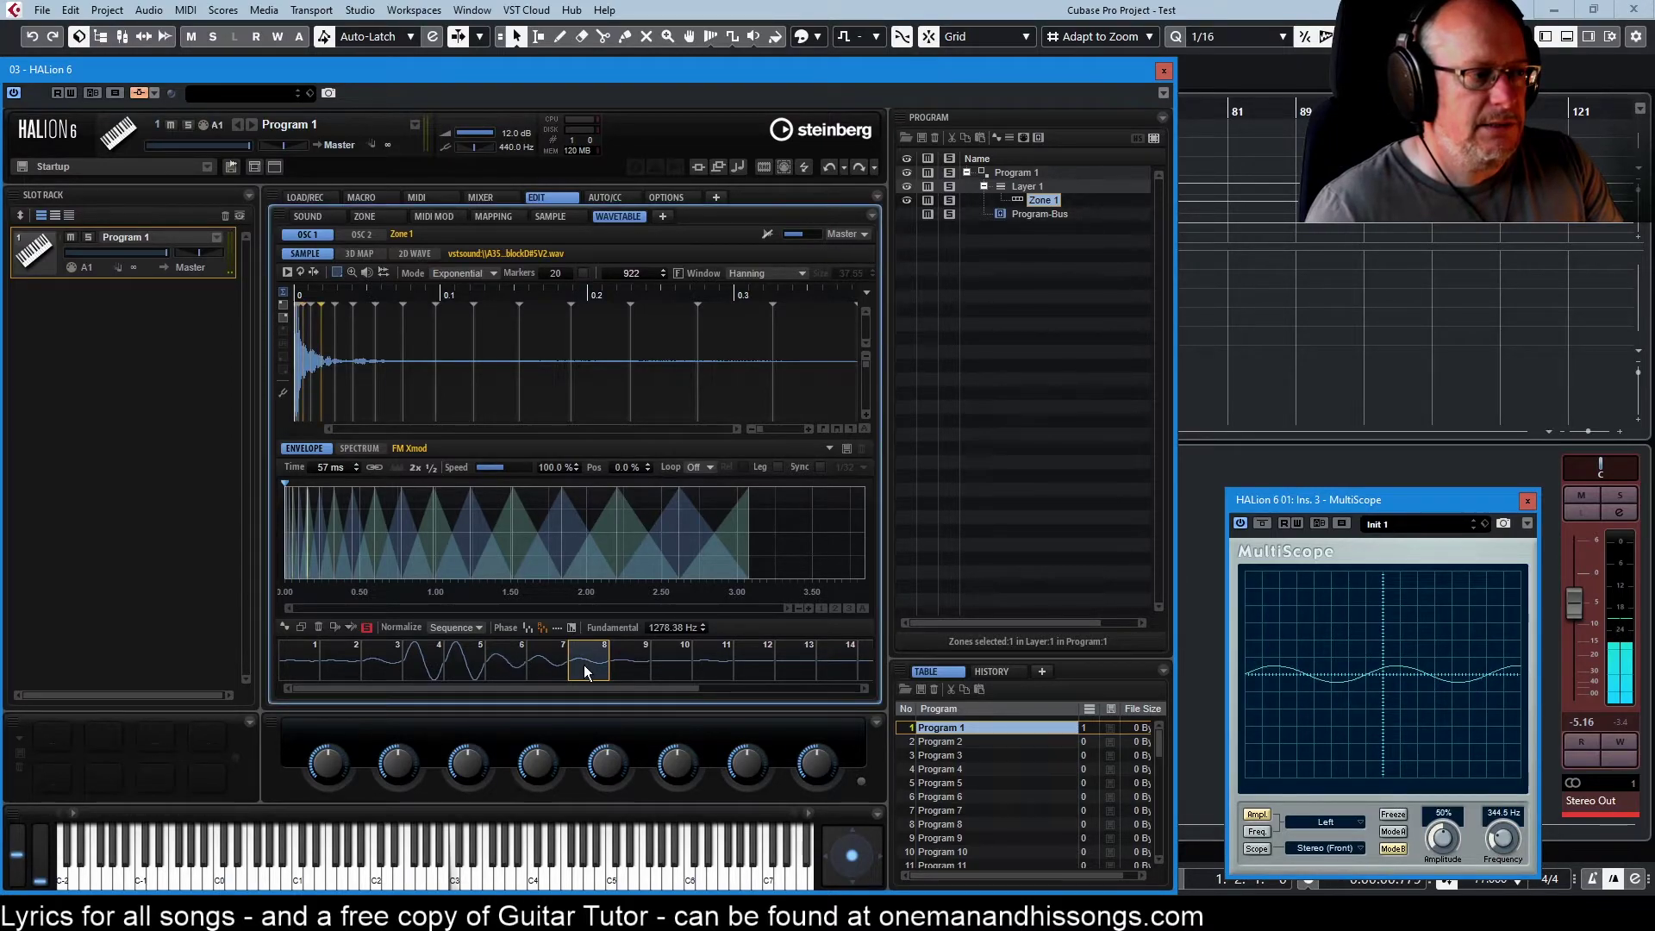
click(473, 665)
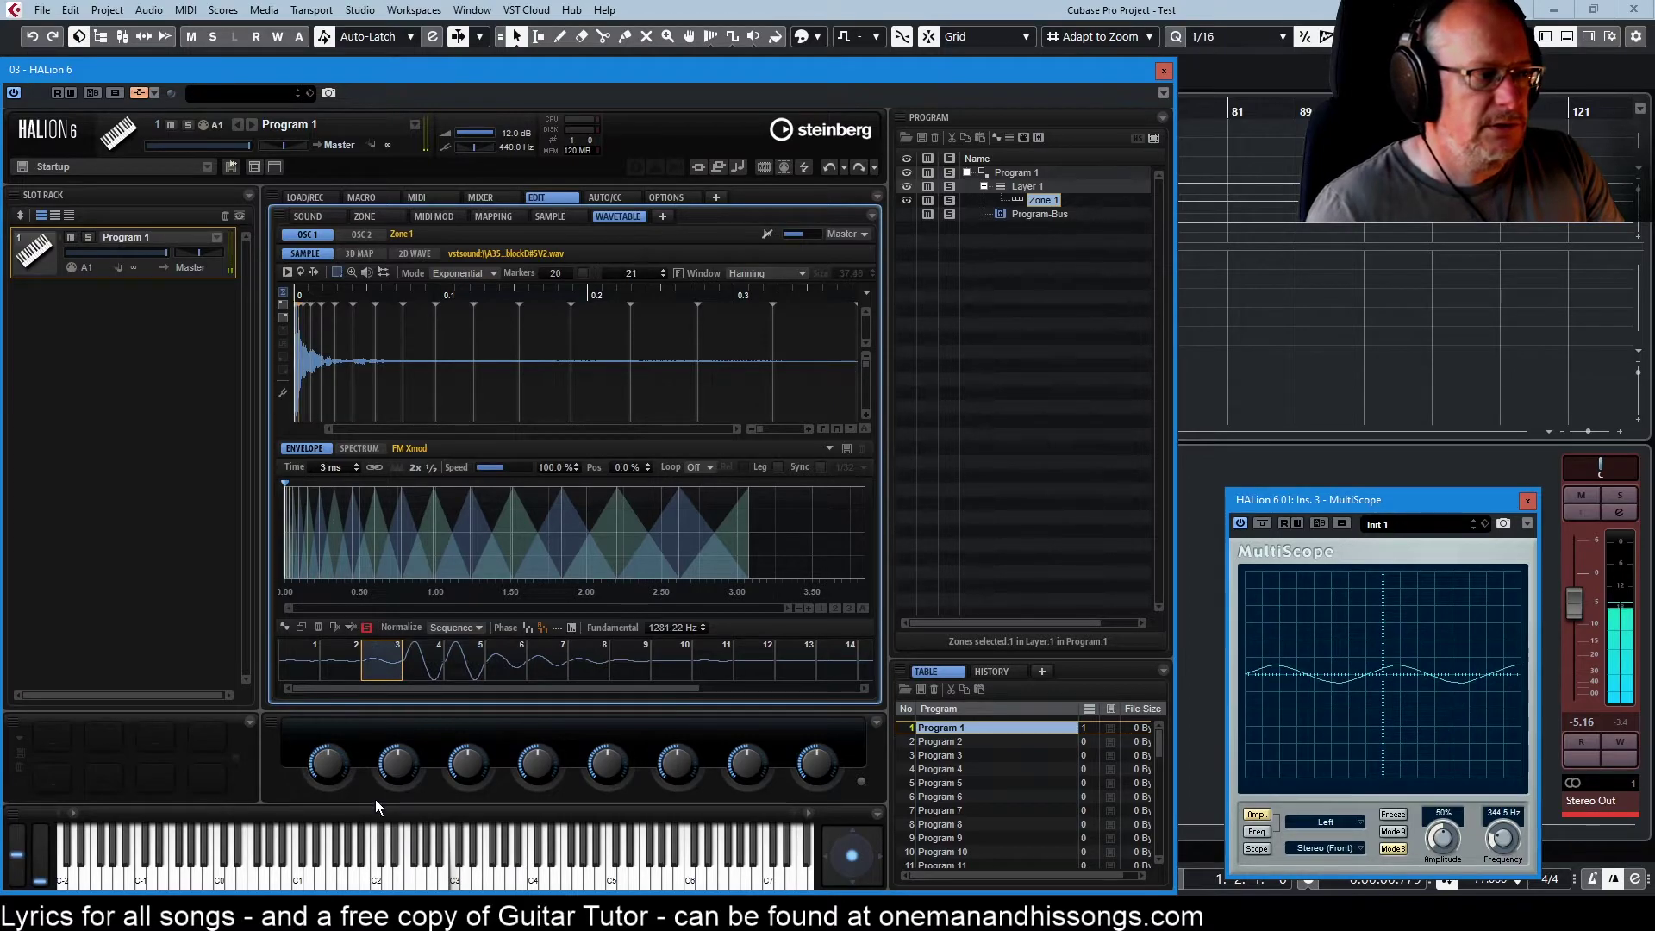
click(341, 668)
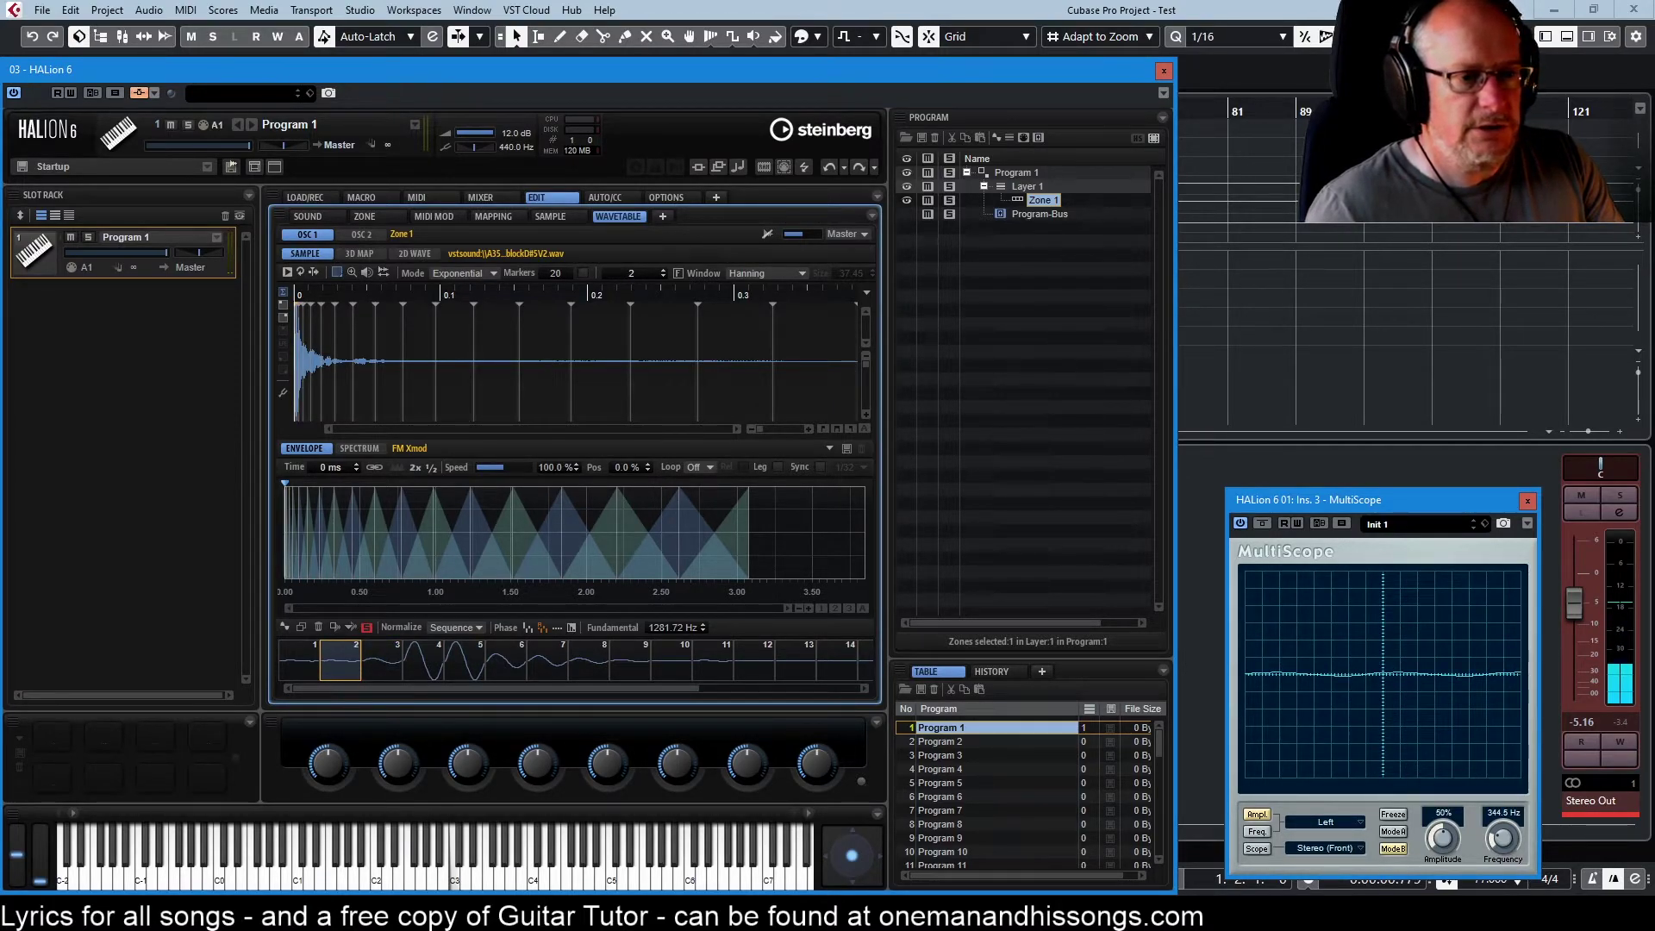
click(727, 667)
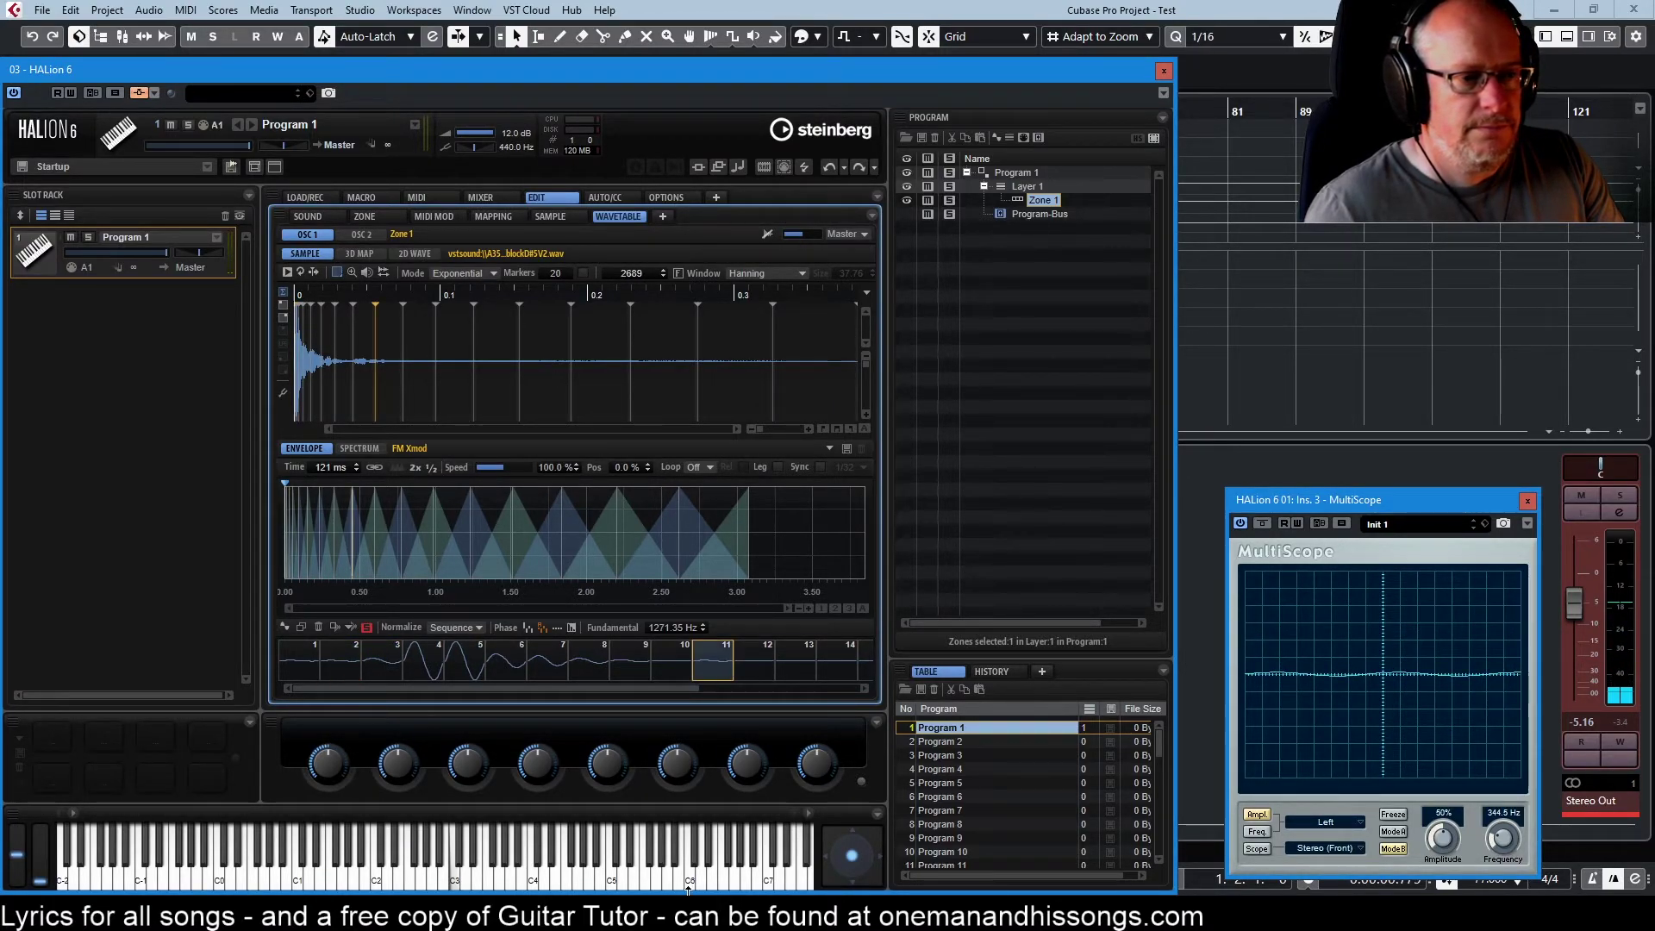
click(635, 660)
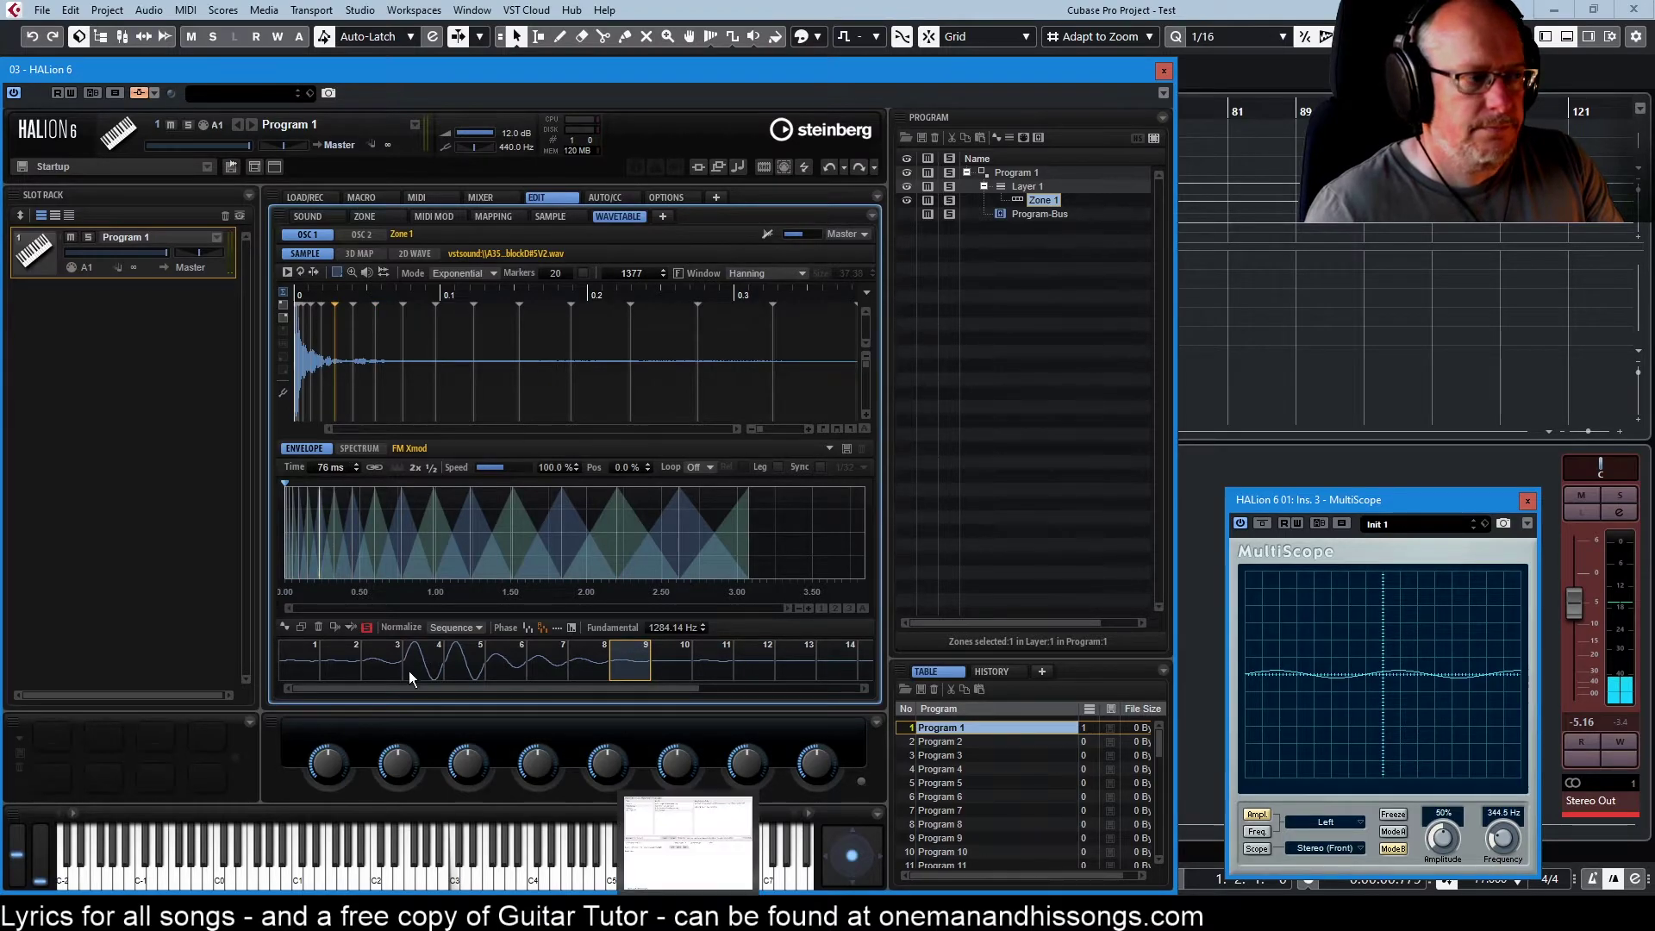
click(463, 274)
click(489, 333)
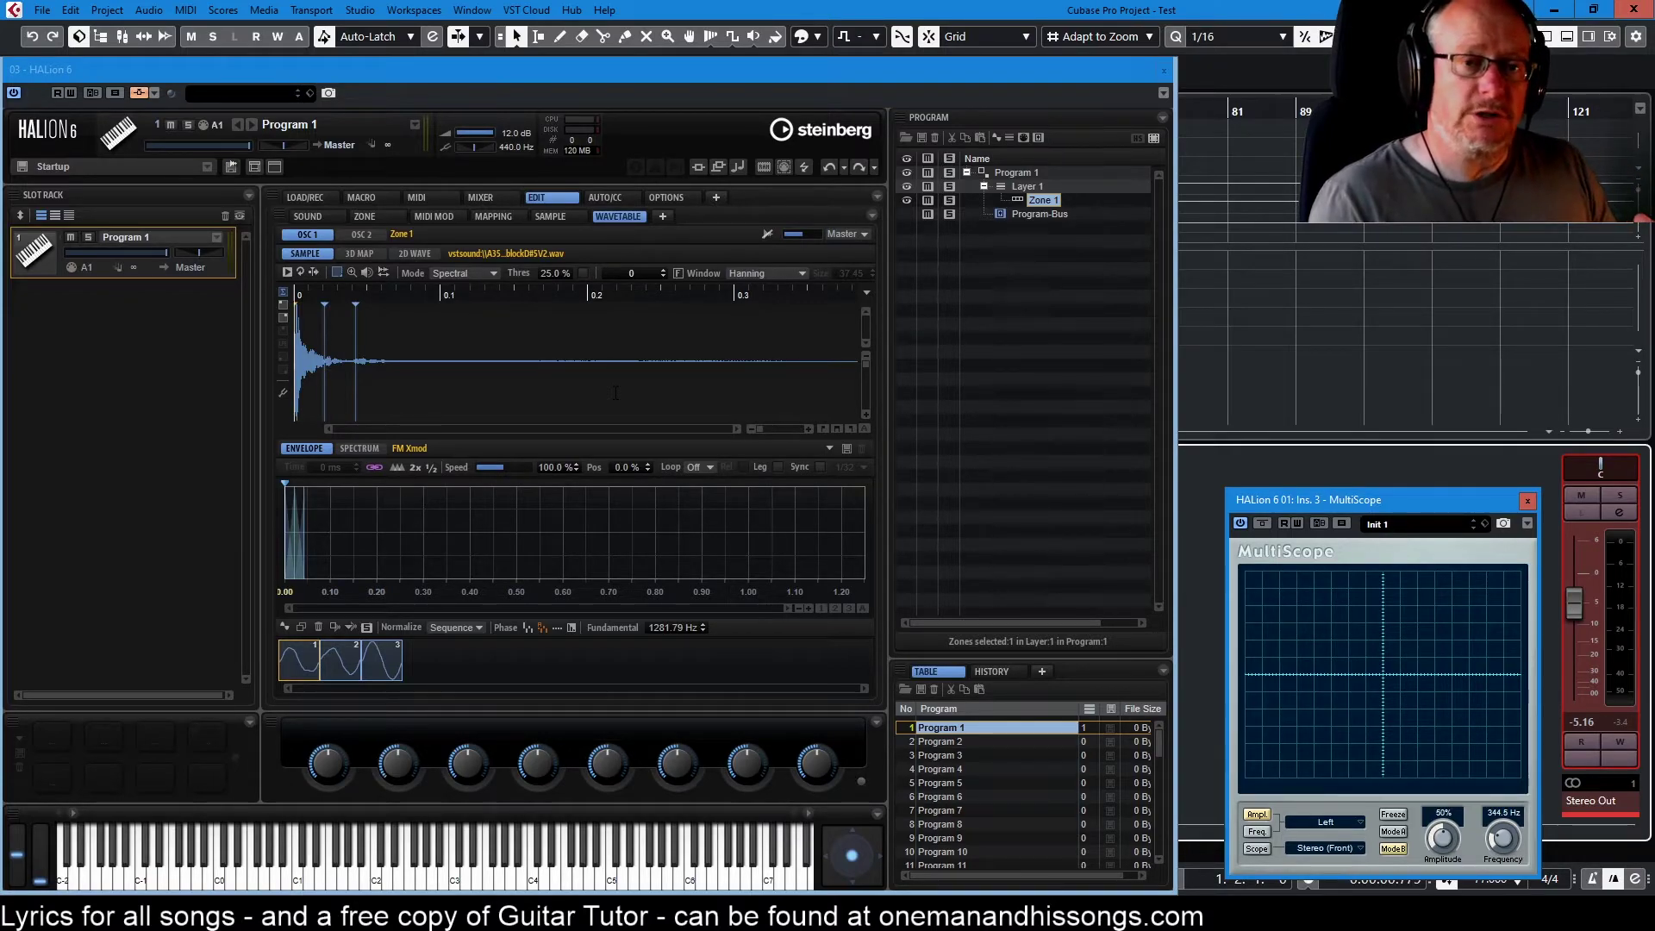
Step: Try the Spectral Voiced creation mode, then return the Mode to Exponential
click(457, 266)
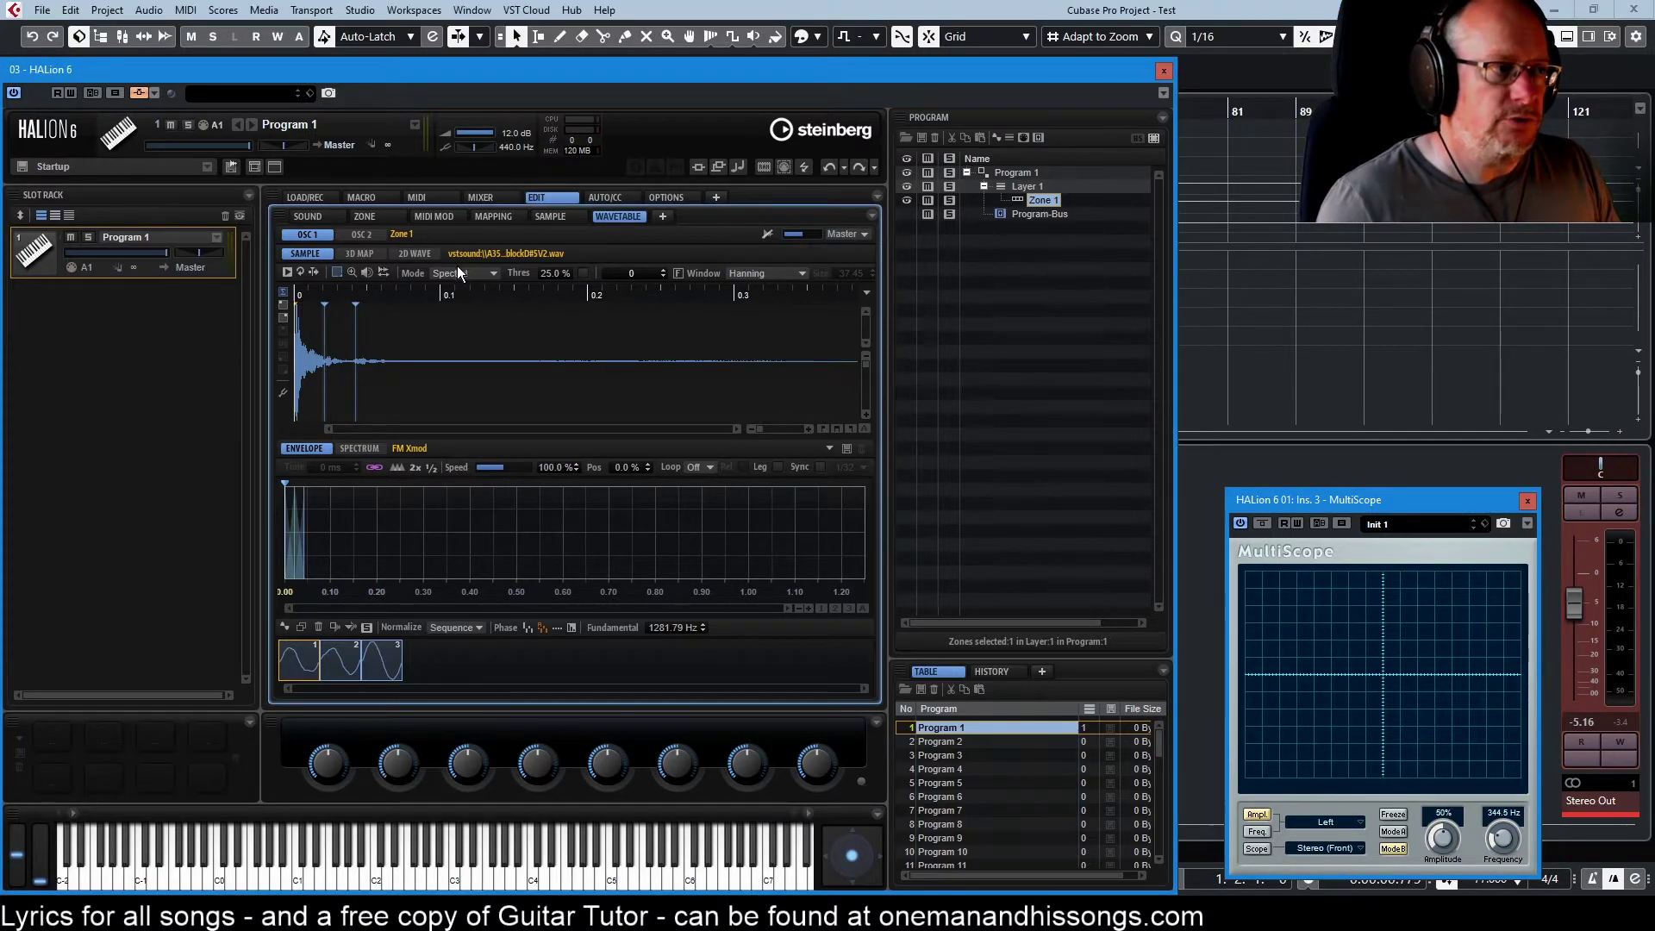
click(460, 273)
click(470, 349)
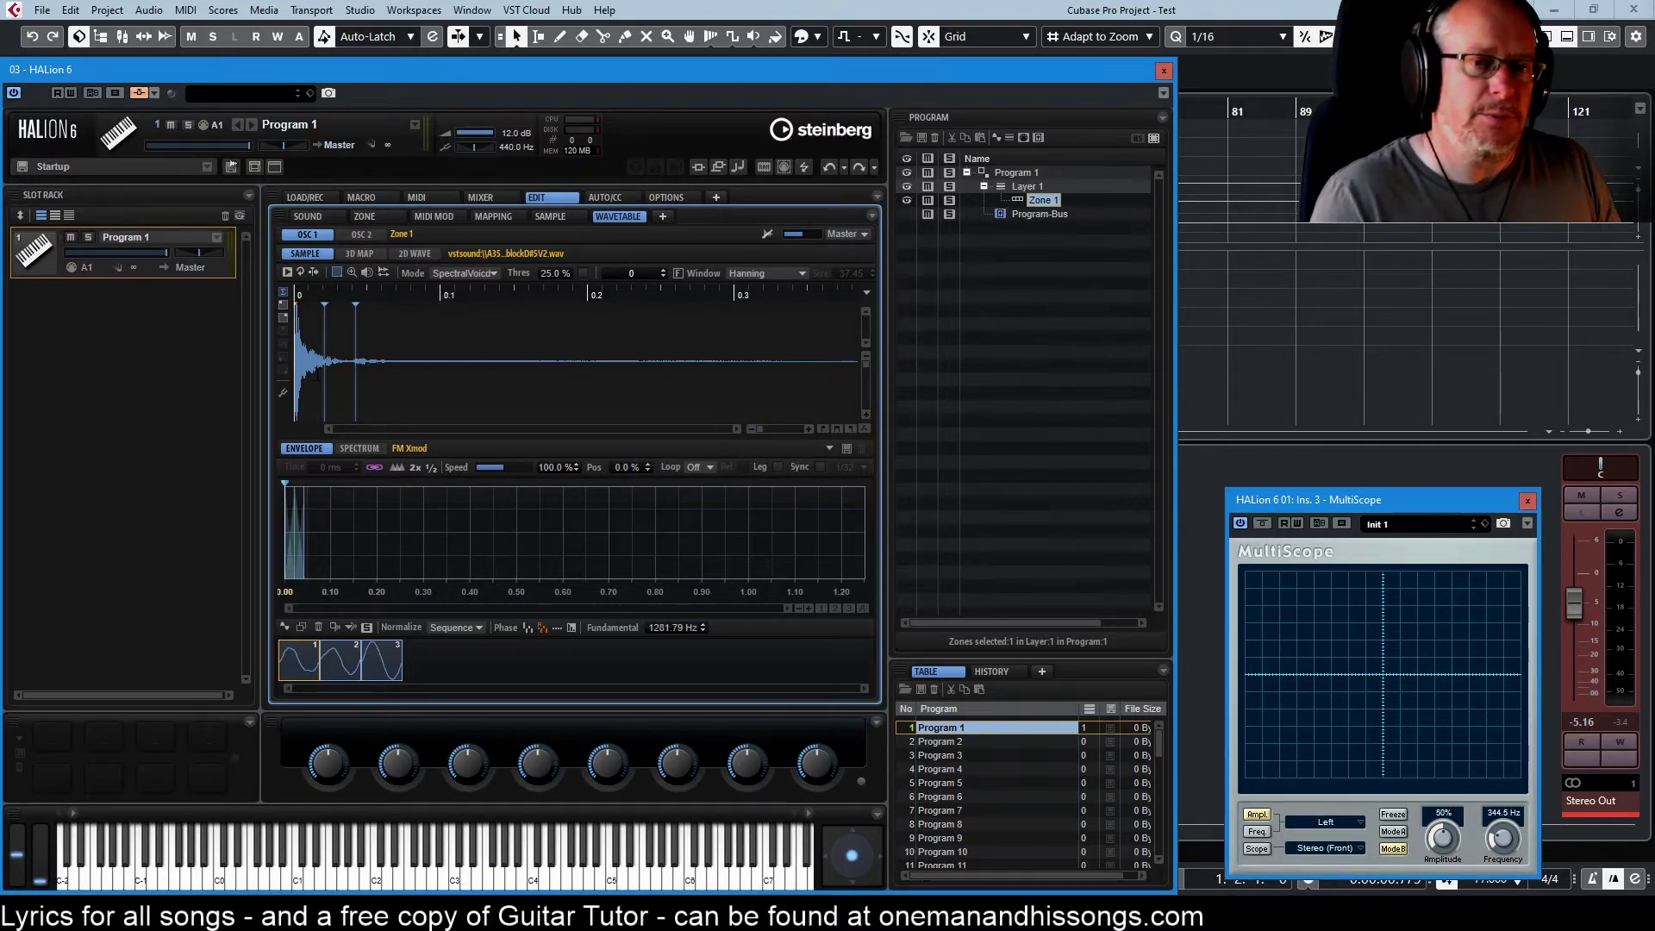
click(464, 271)
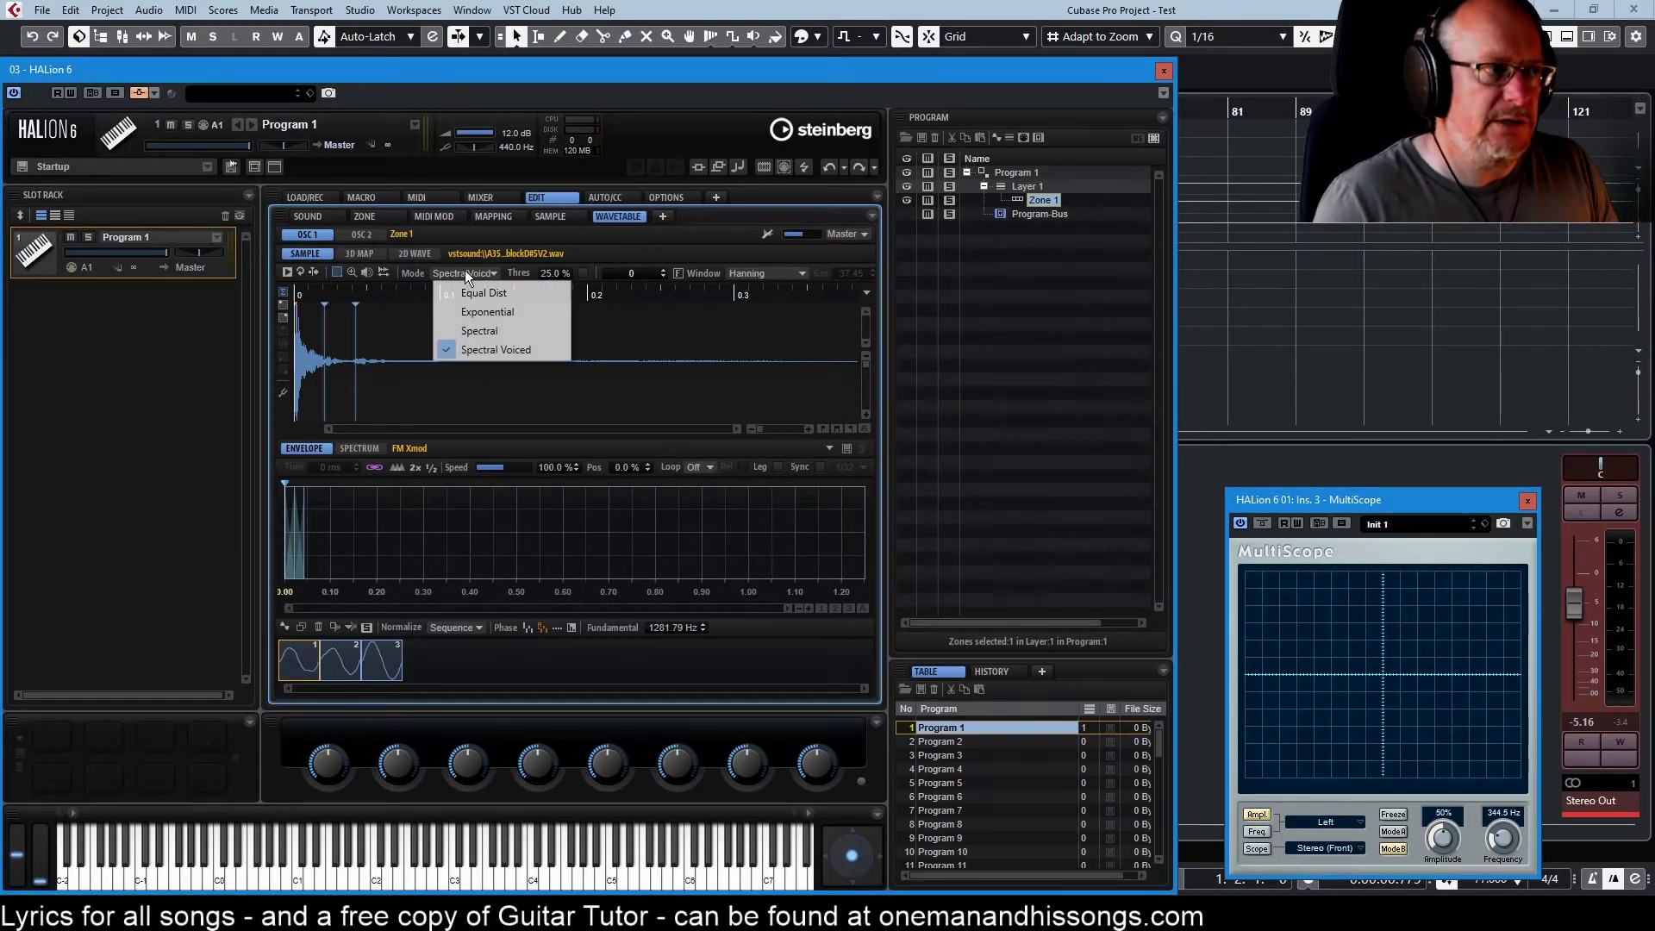
click(479, 304)
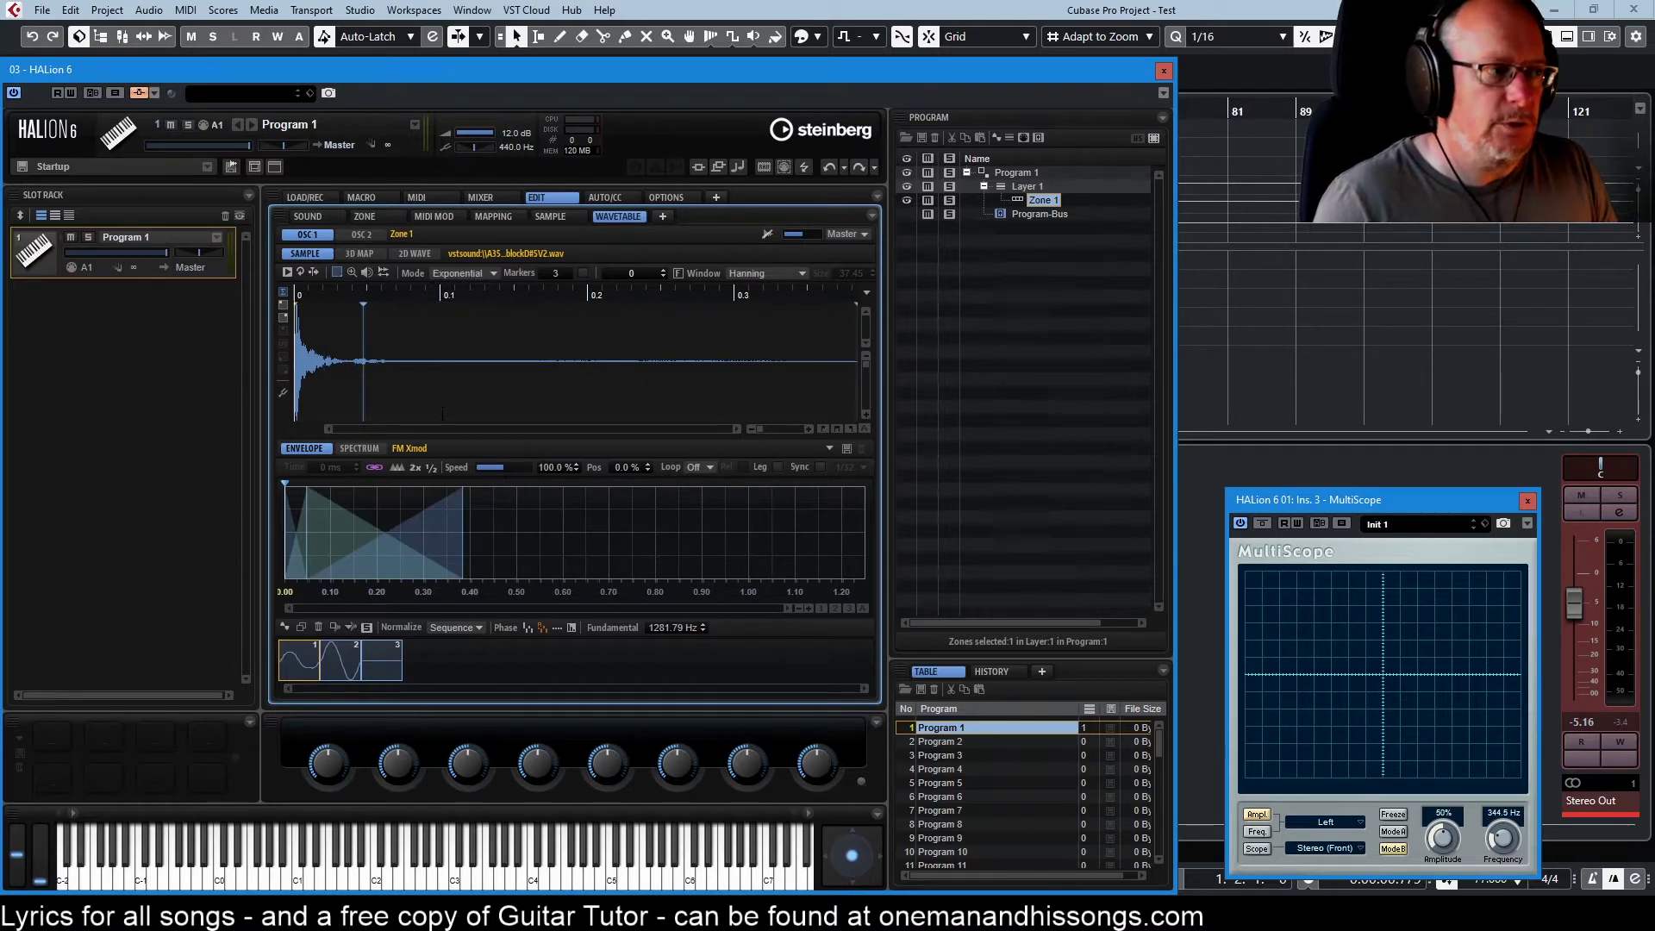
Step: Set the marker count to 50
click(555, 273)
text(50)
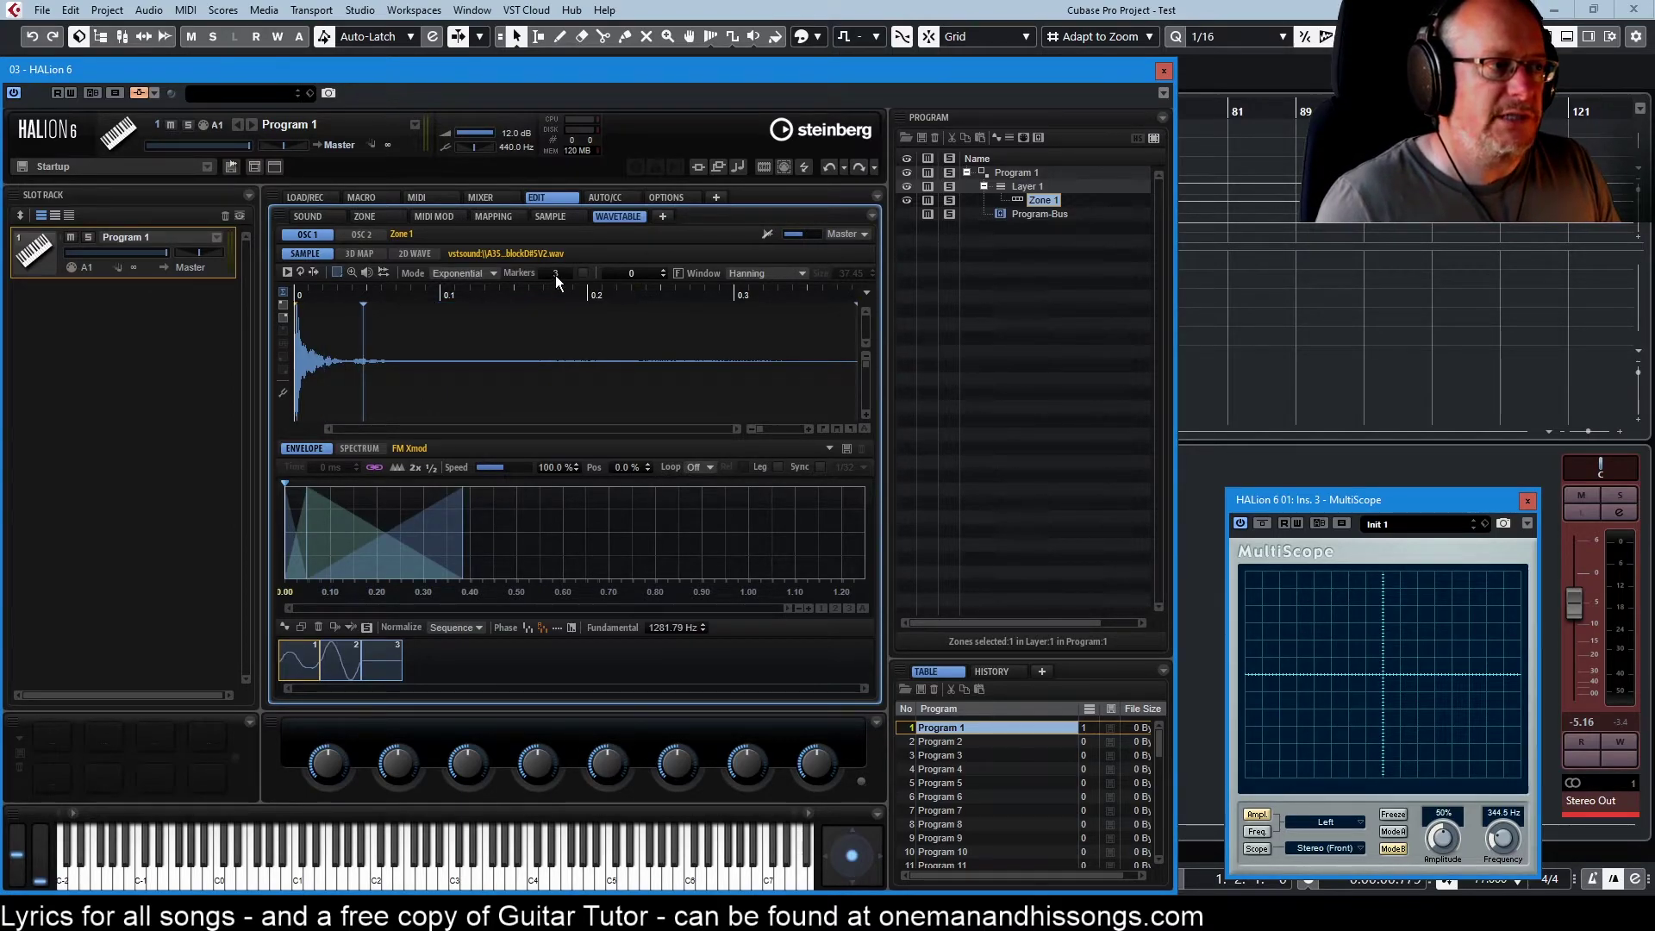
key(Return)
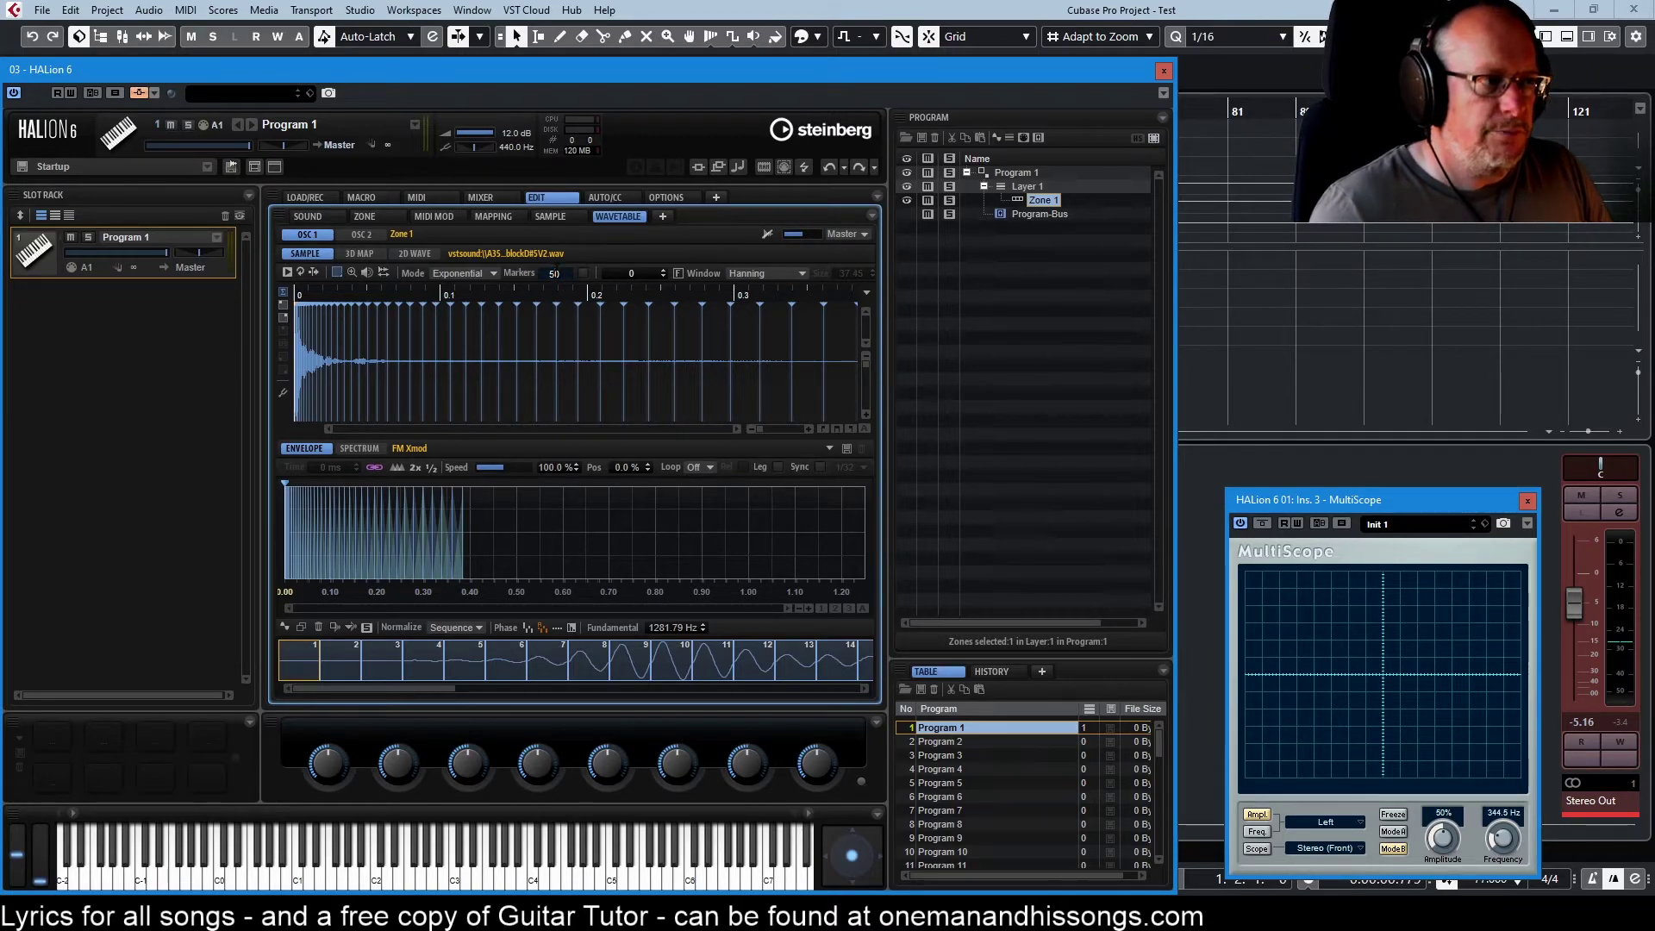
key(BackSpace)
key(BackSpace)
text(10)
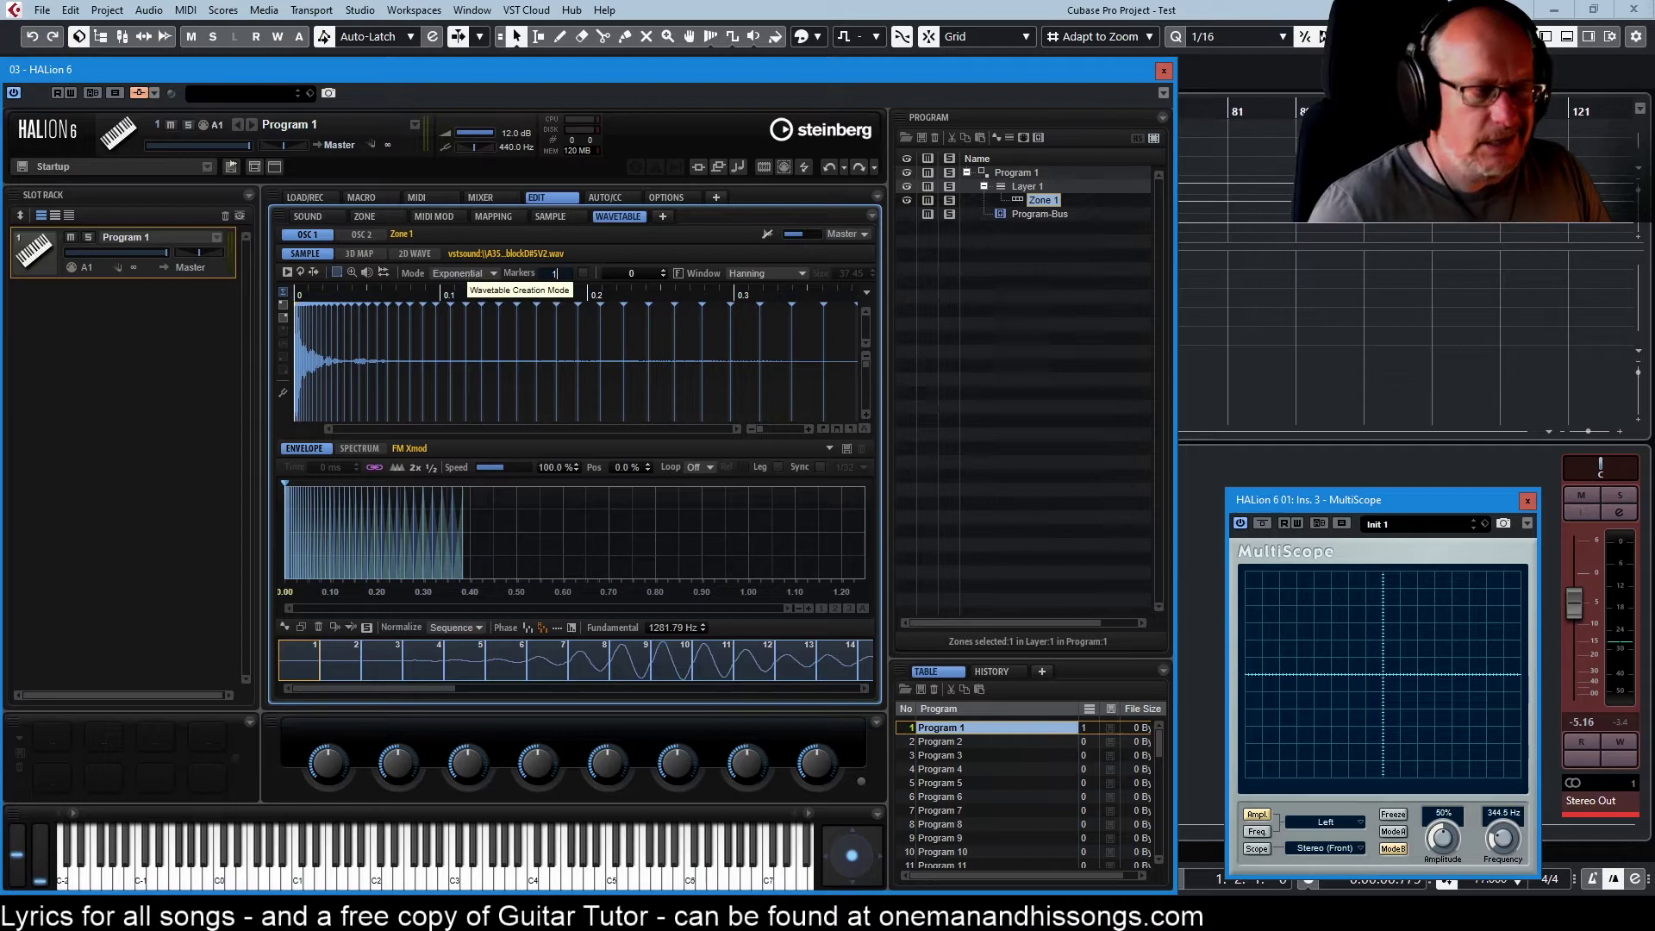
key(Return)
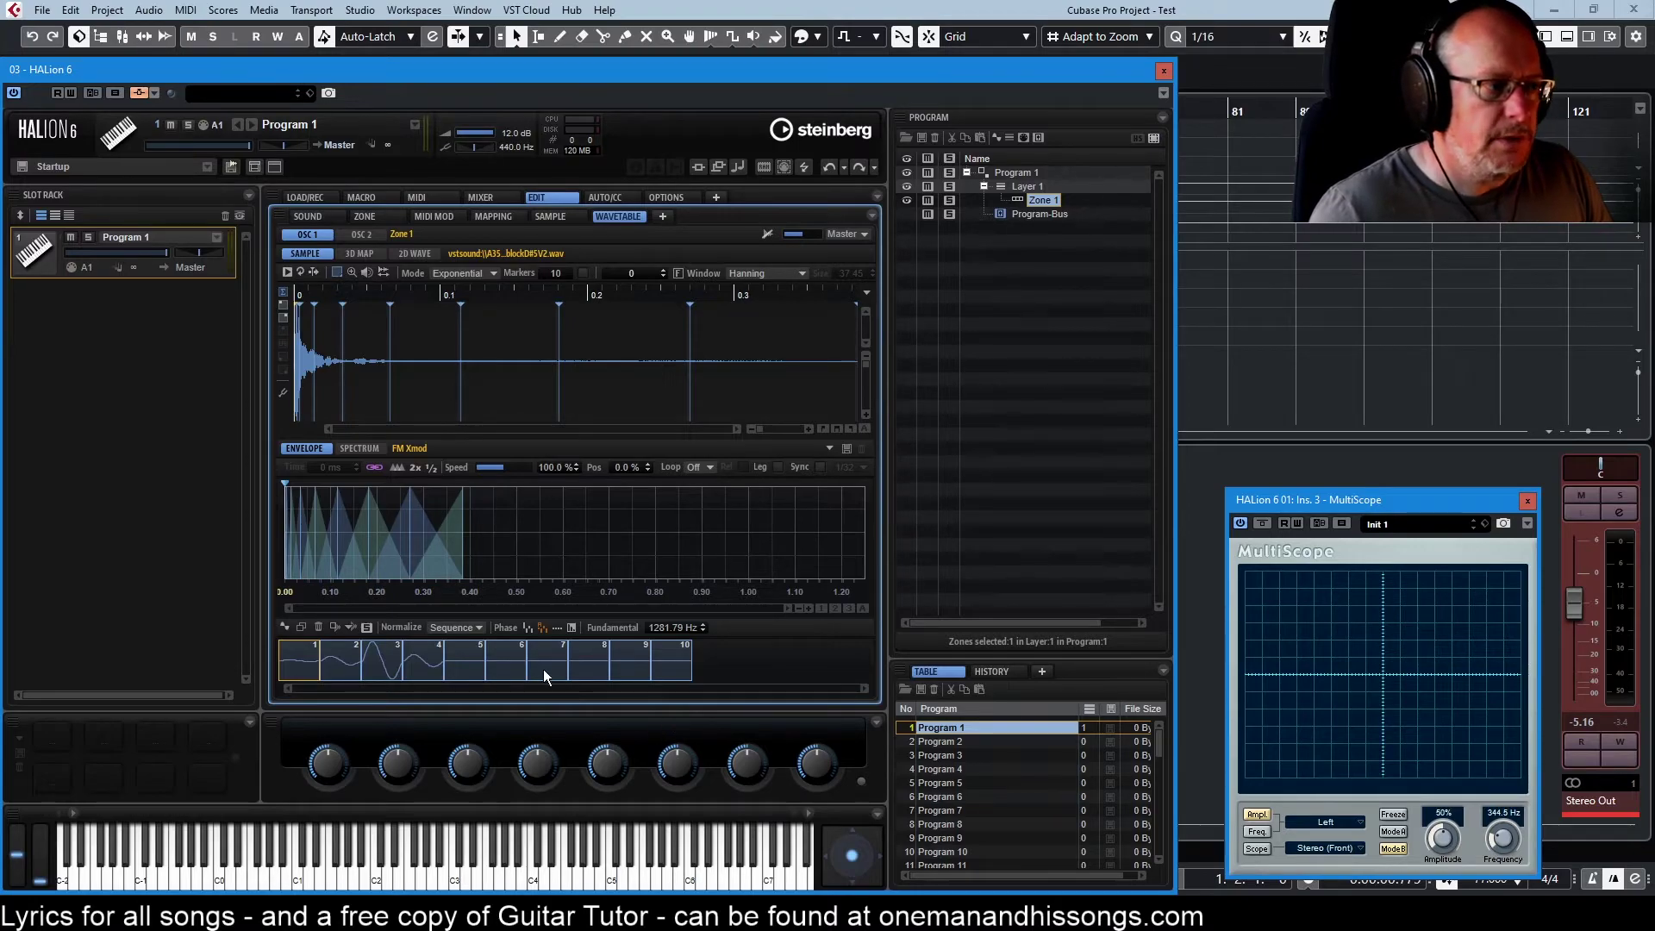
click(505, 665)
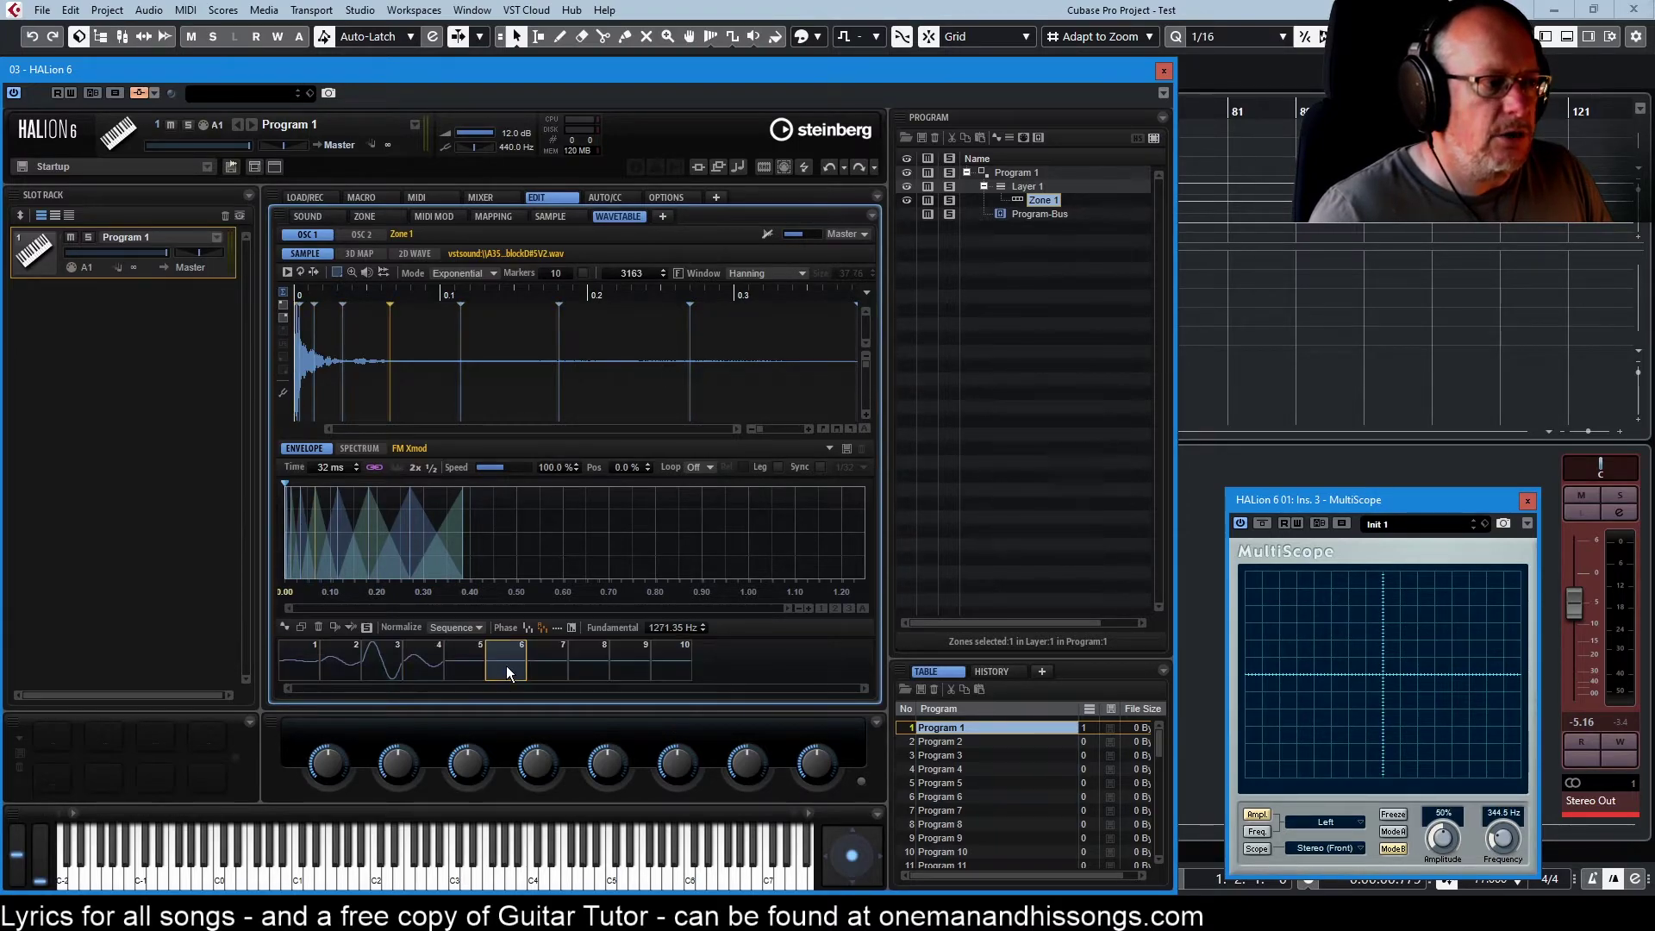
click(643, 662)
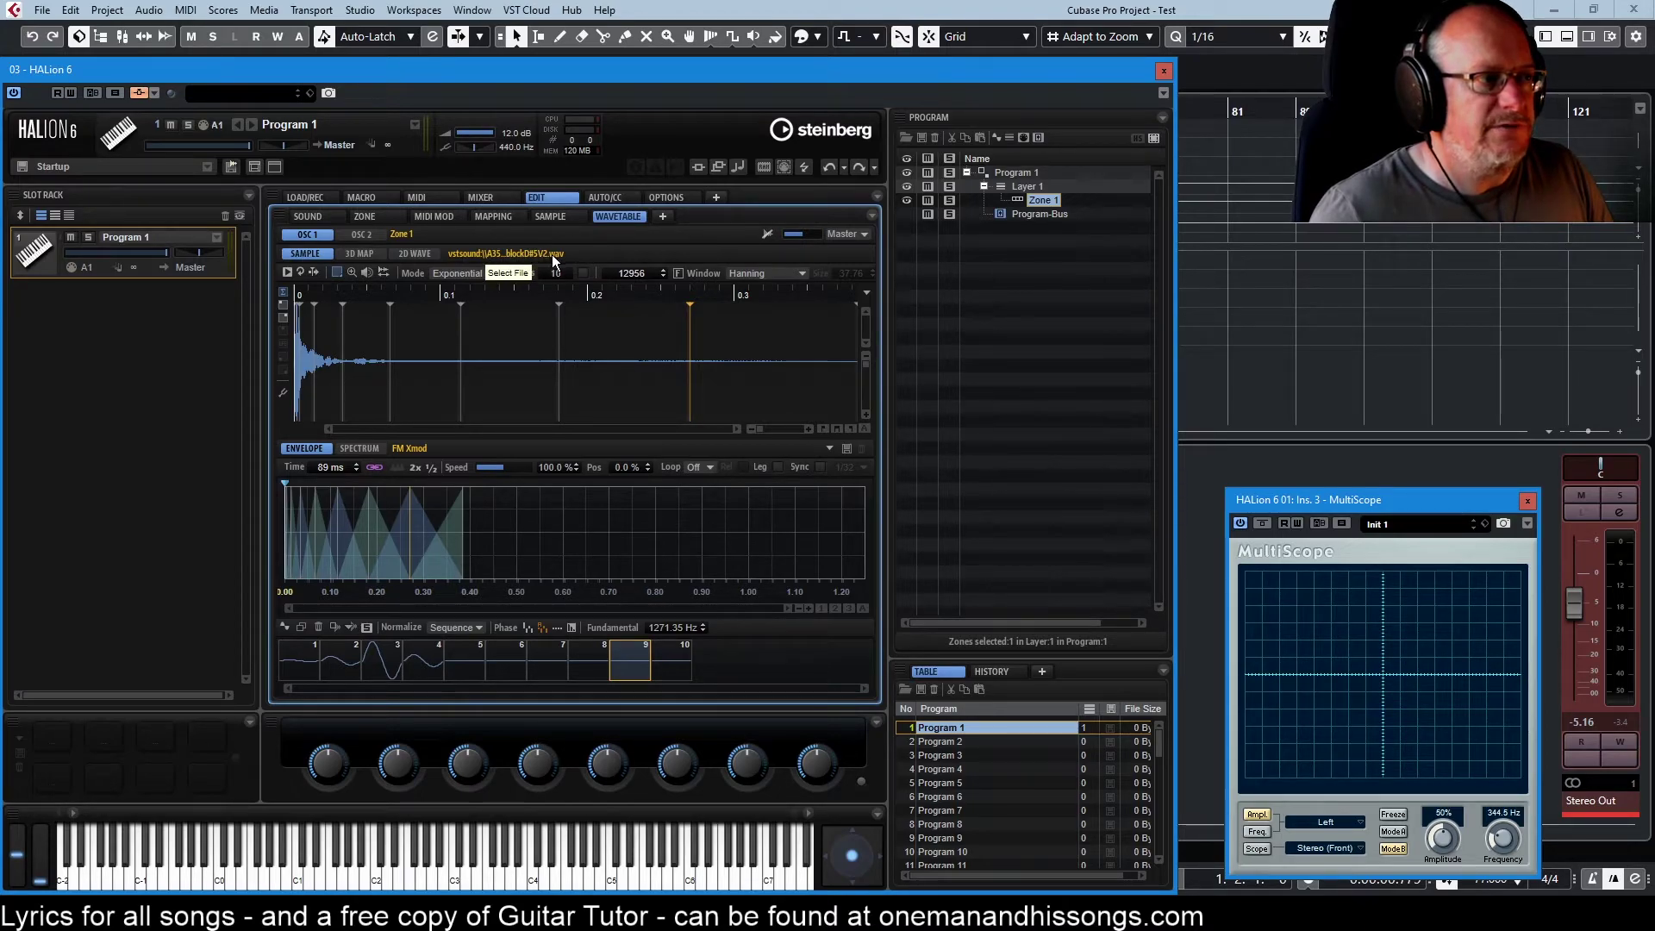
click(386, 659)
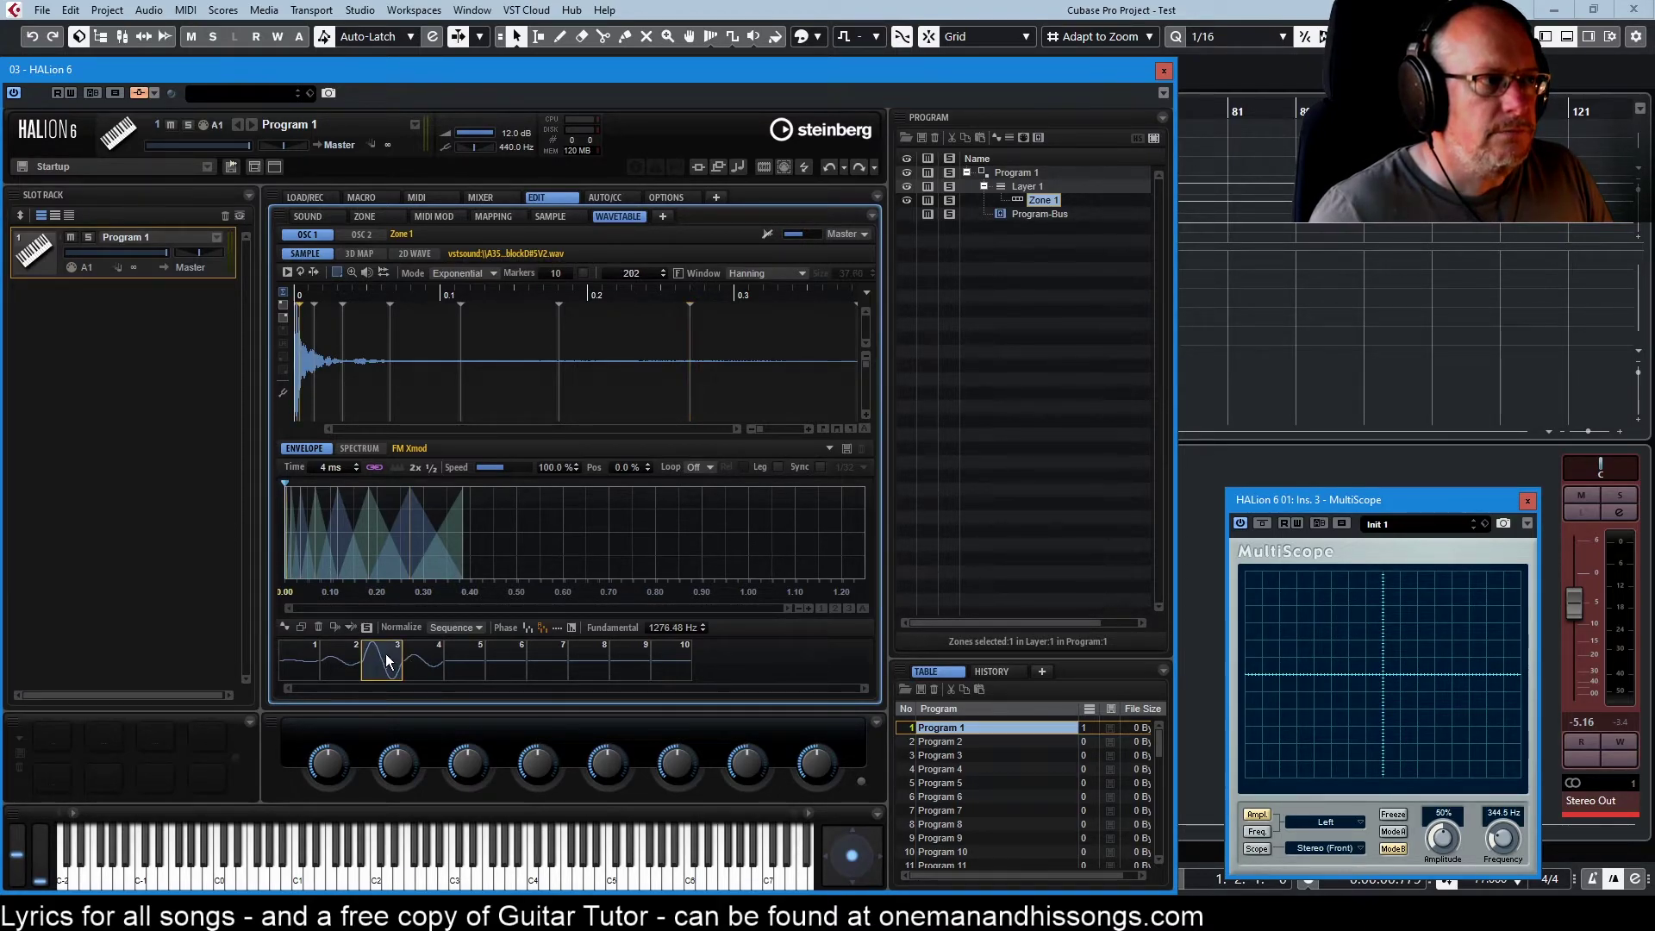
click(303, 669)
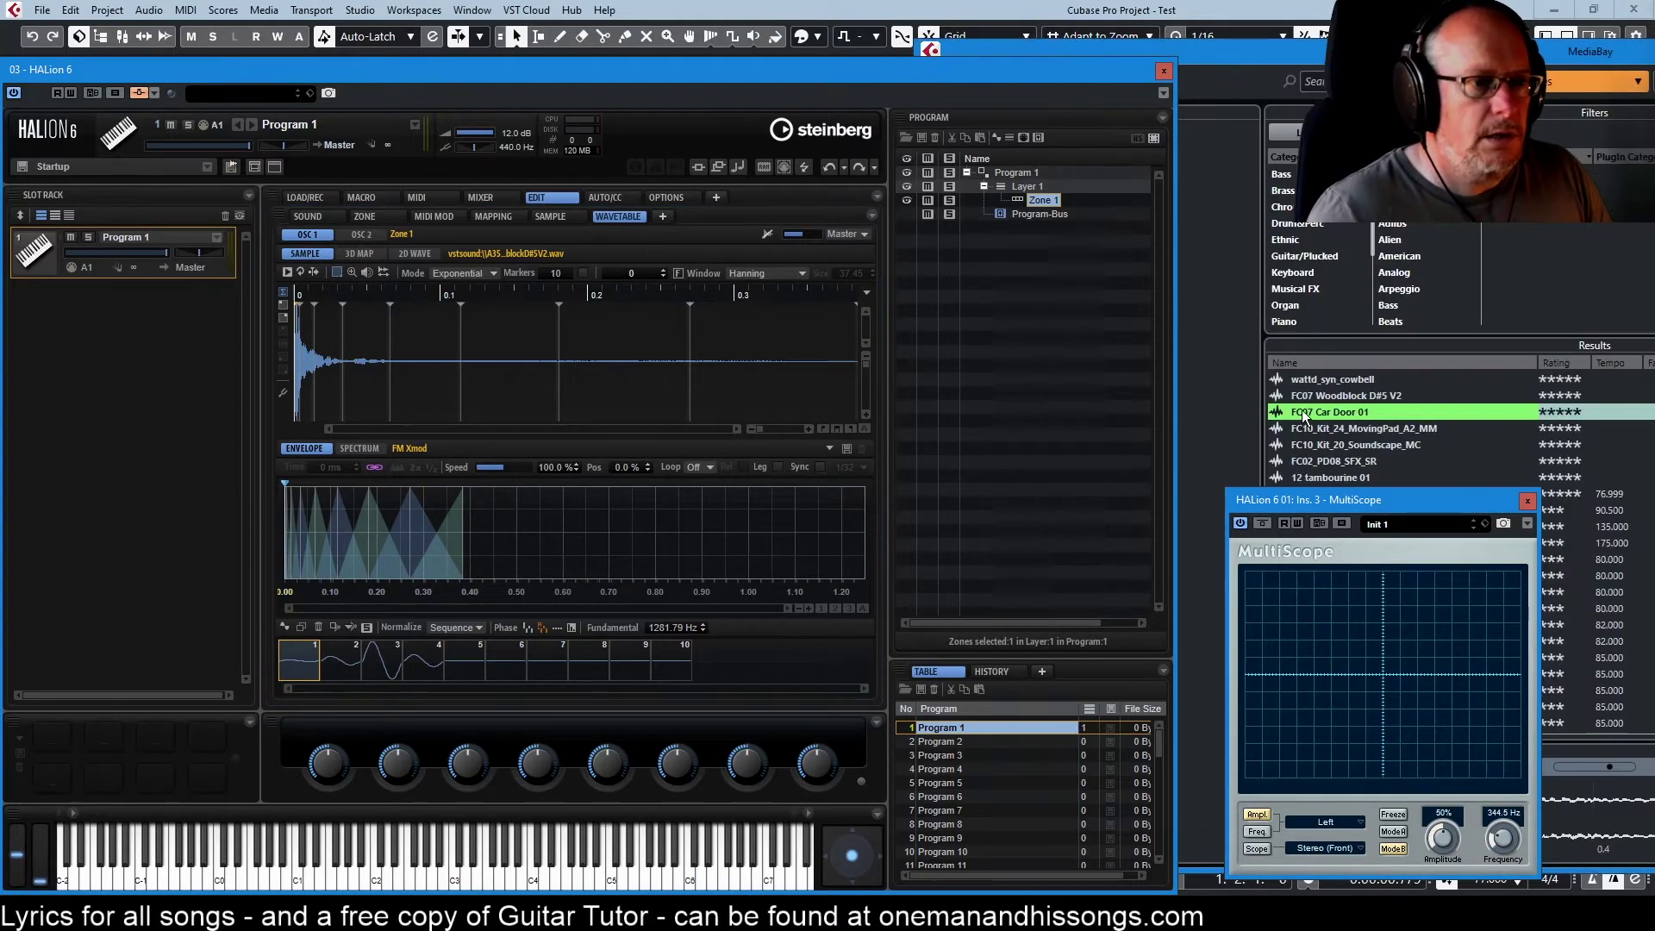
Step: Drag FC07 Car Door 01 from MediaBay into the wavetable strip, audition it, and freeze the oscilloscope
key(F5)
mouse_move(1318, 417)
mouse_down()
mouse_move(997, 473)
mouse_move(767, 661)
mouse_move(692, 664)
mouse_up()
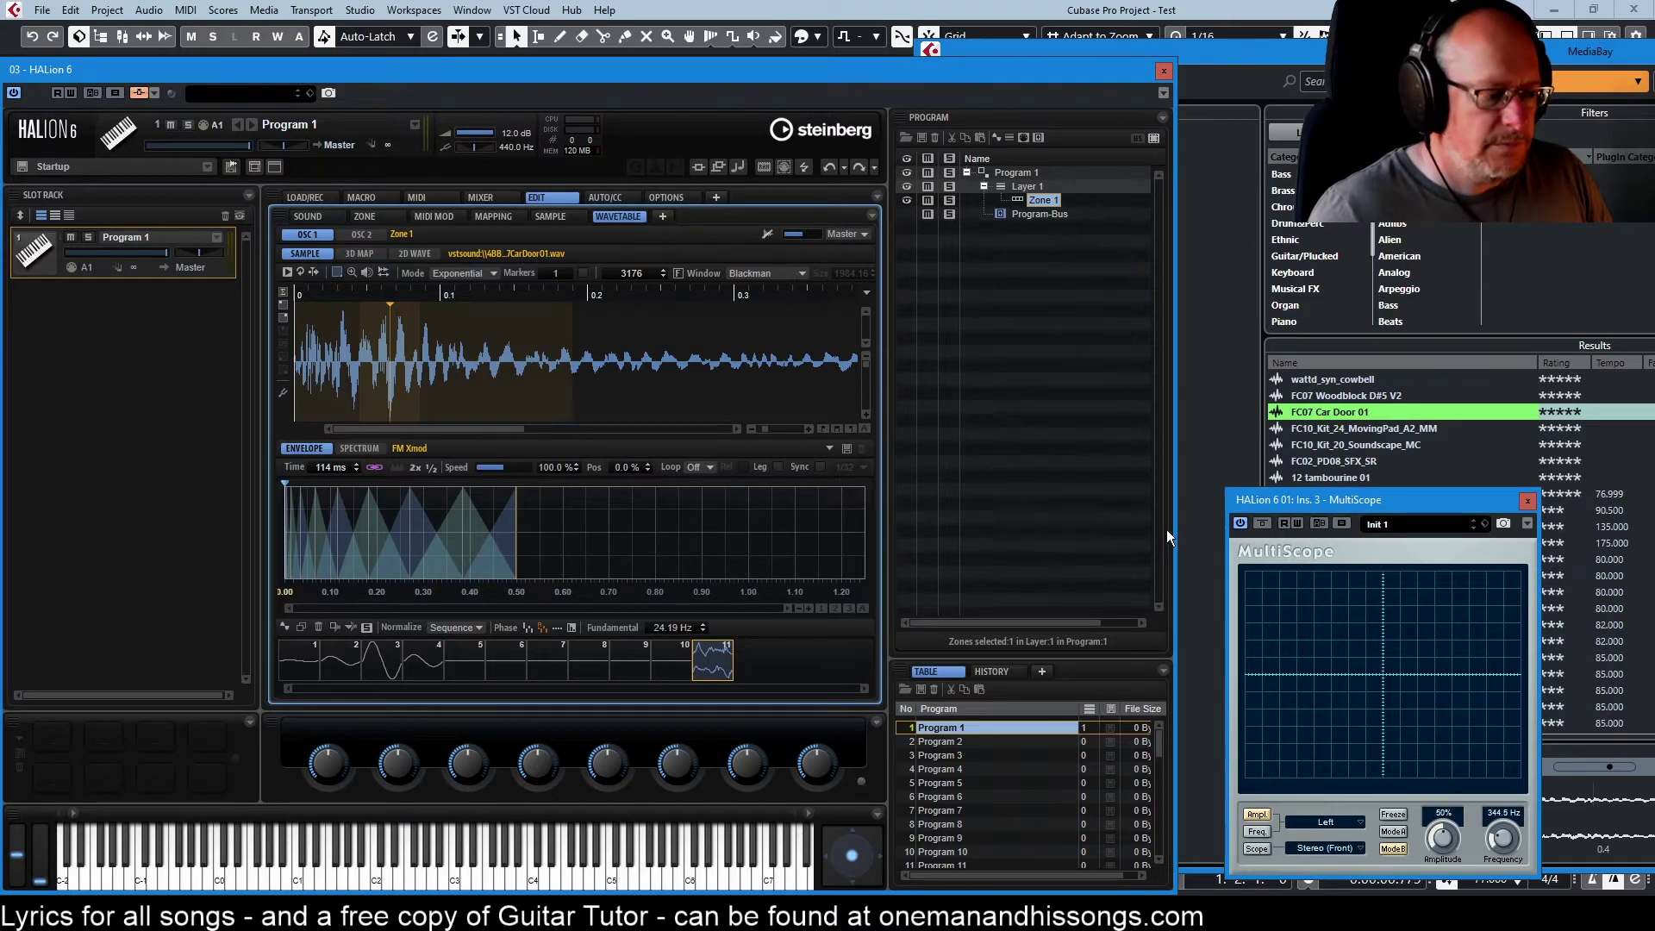
click(366, 627)
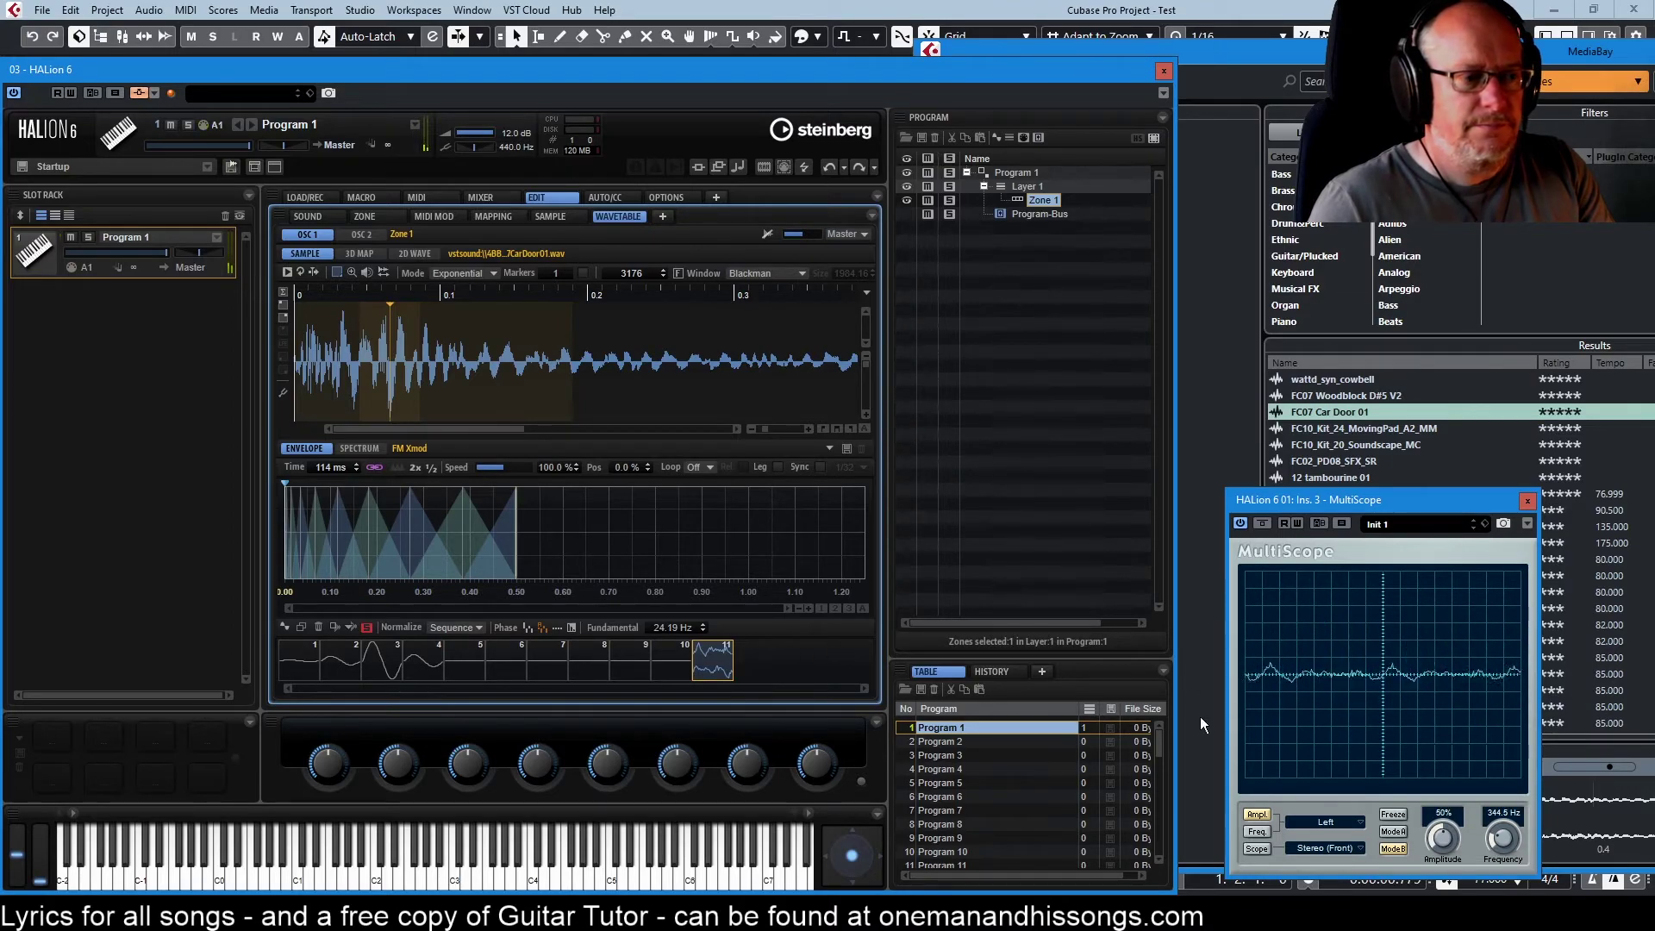
click(1393, 814)
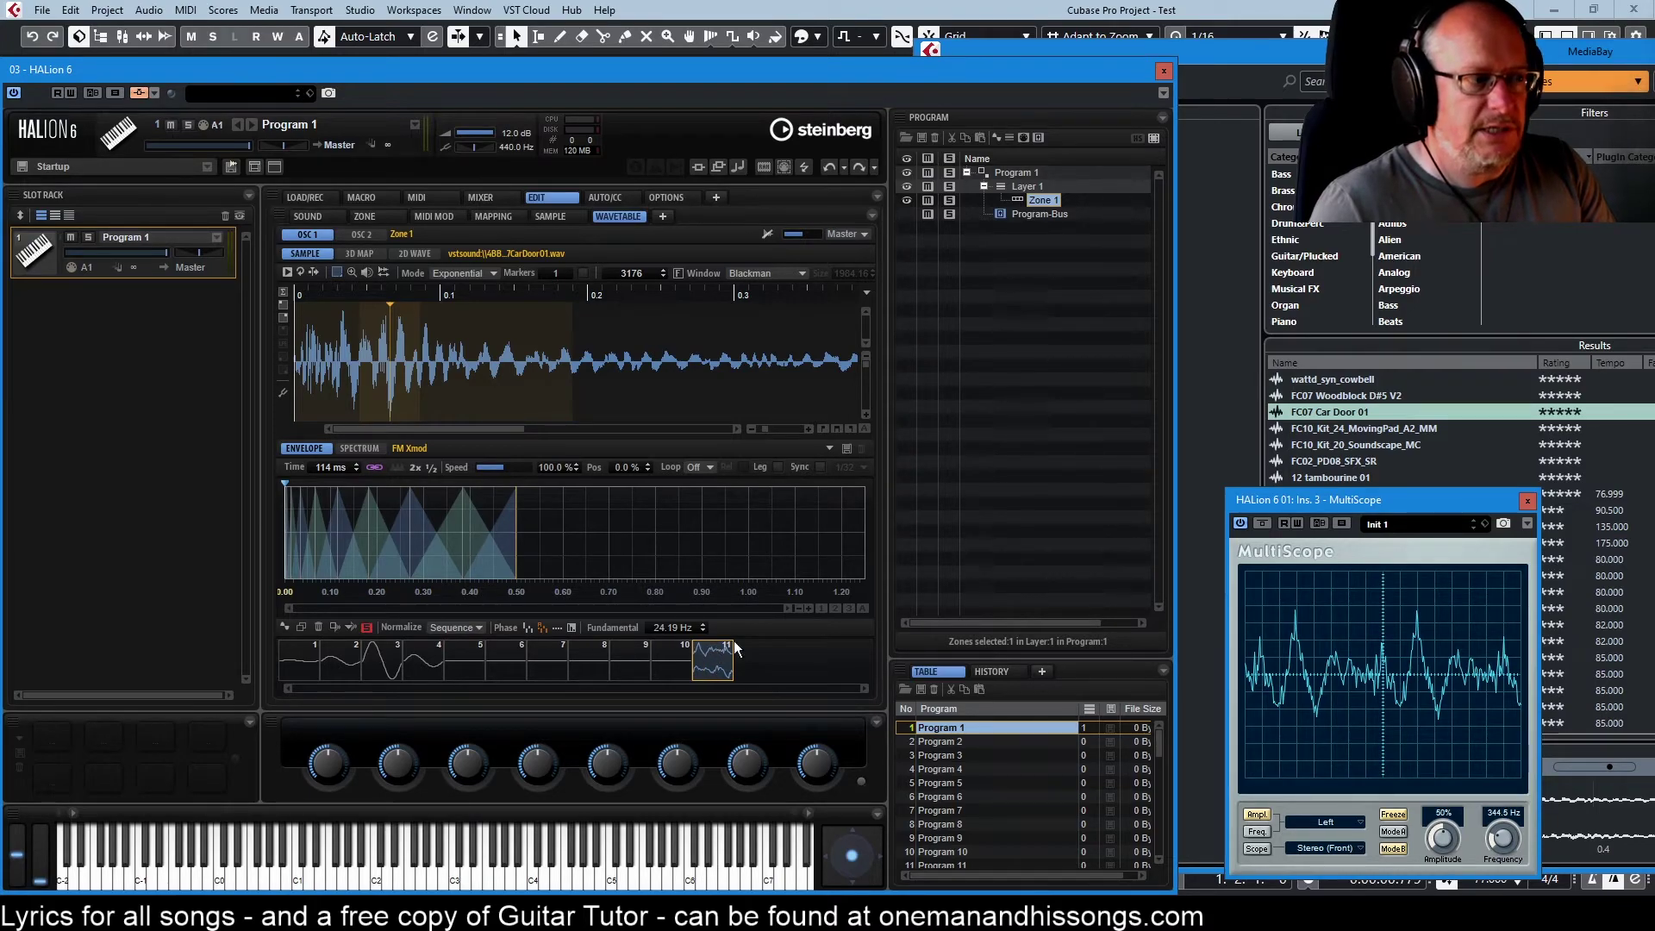
Step: Adjust the car door sample region in the sample editor for a 26.41 Hz fundamental
click(282, 319)
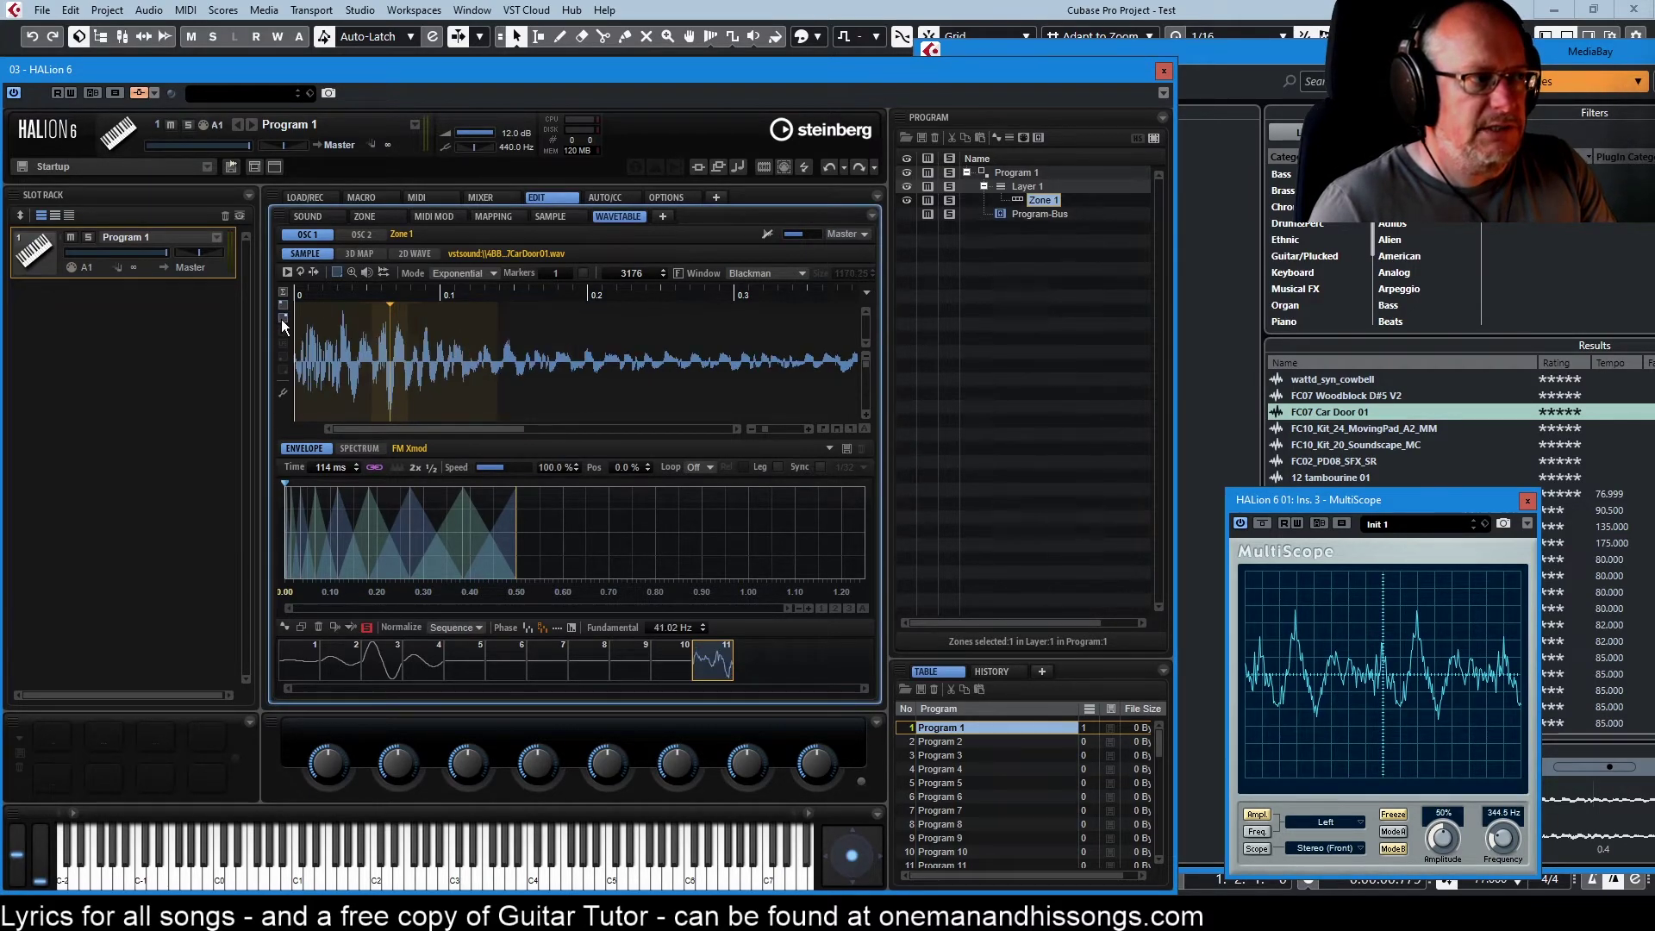
click(282, 302)
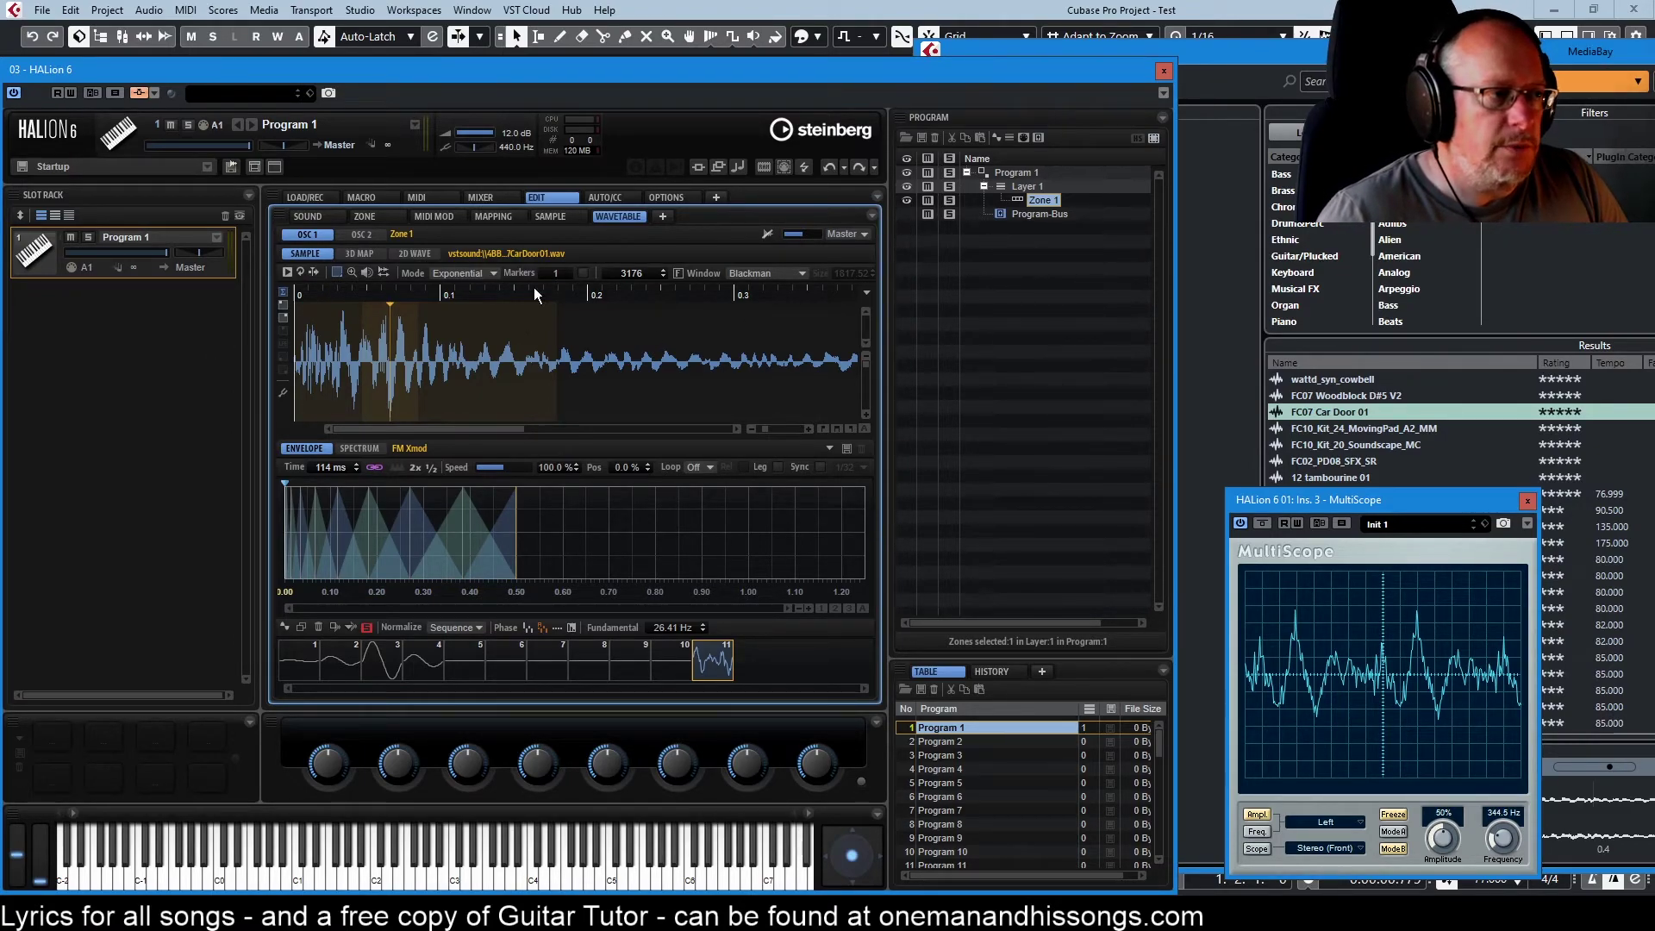
Step: Set the car door sample's marker count to 10
double_click(561, 273)
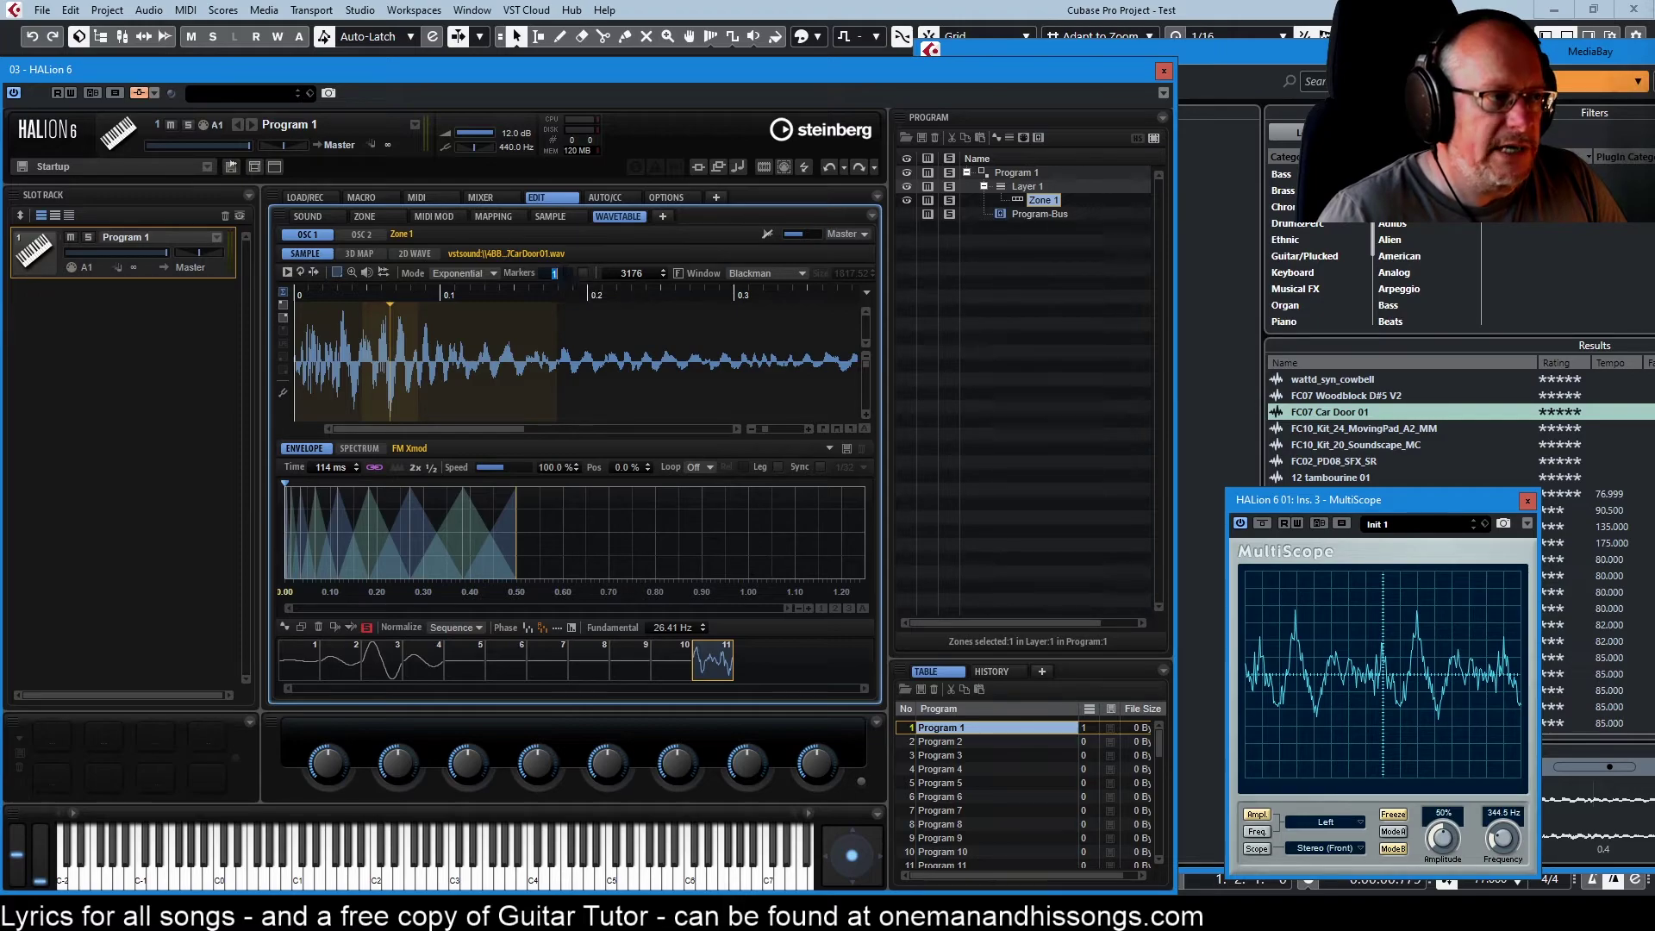
key(Return)
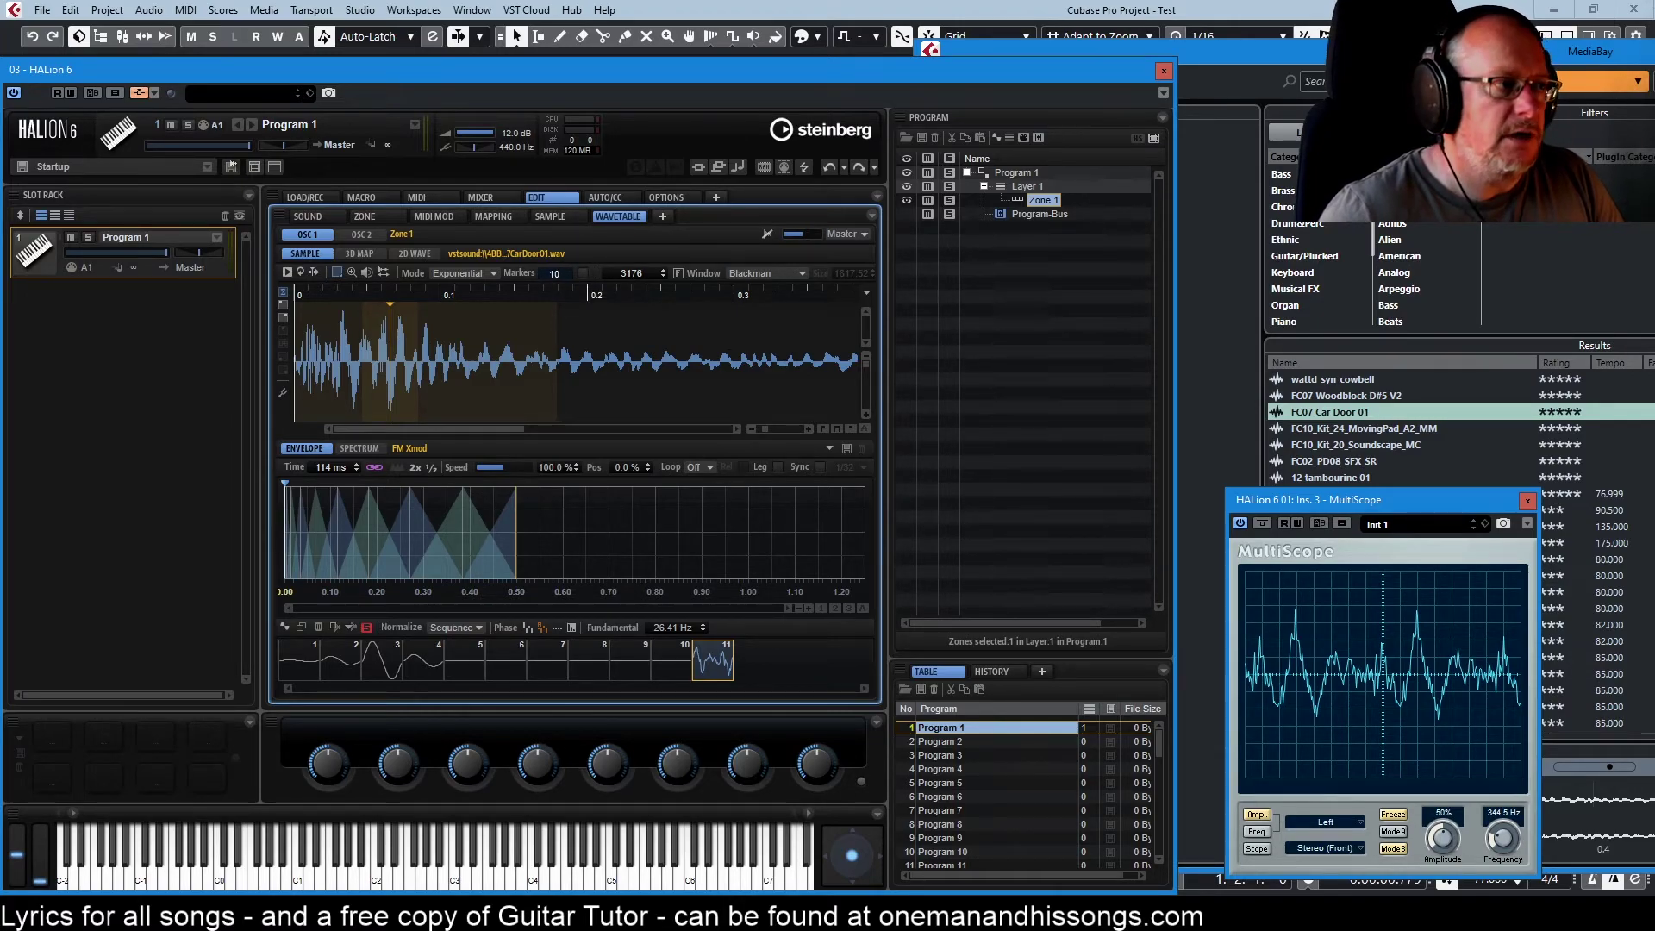
text(10)
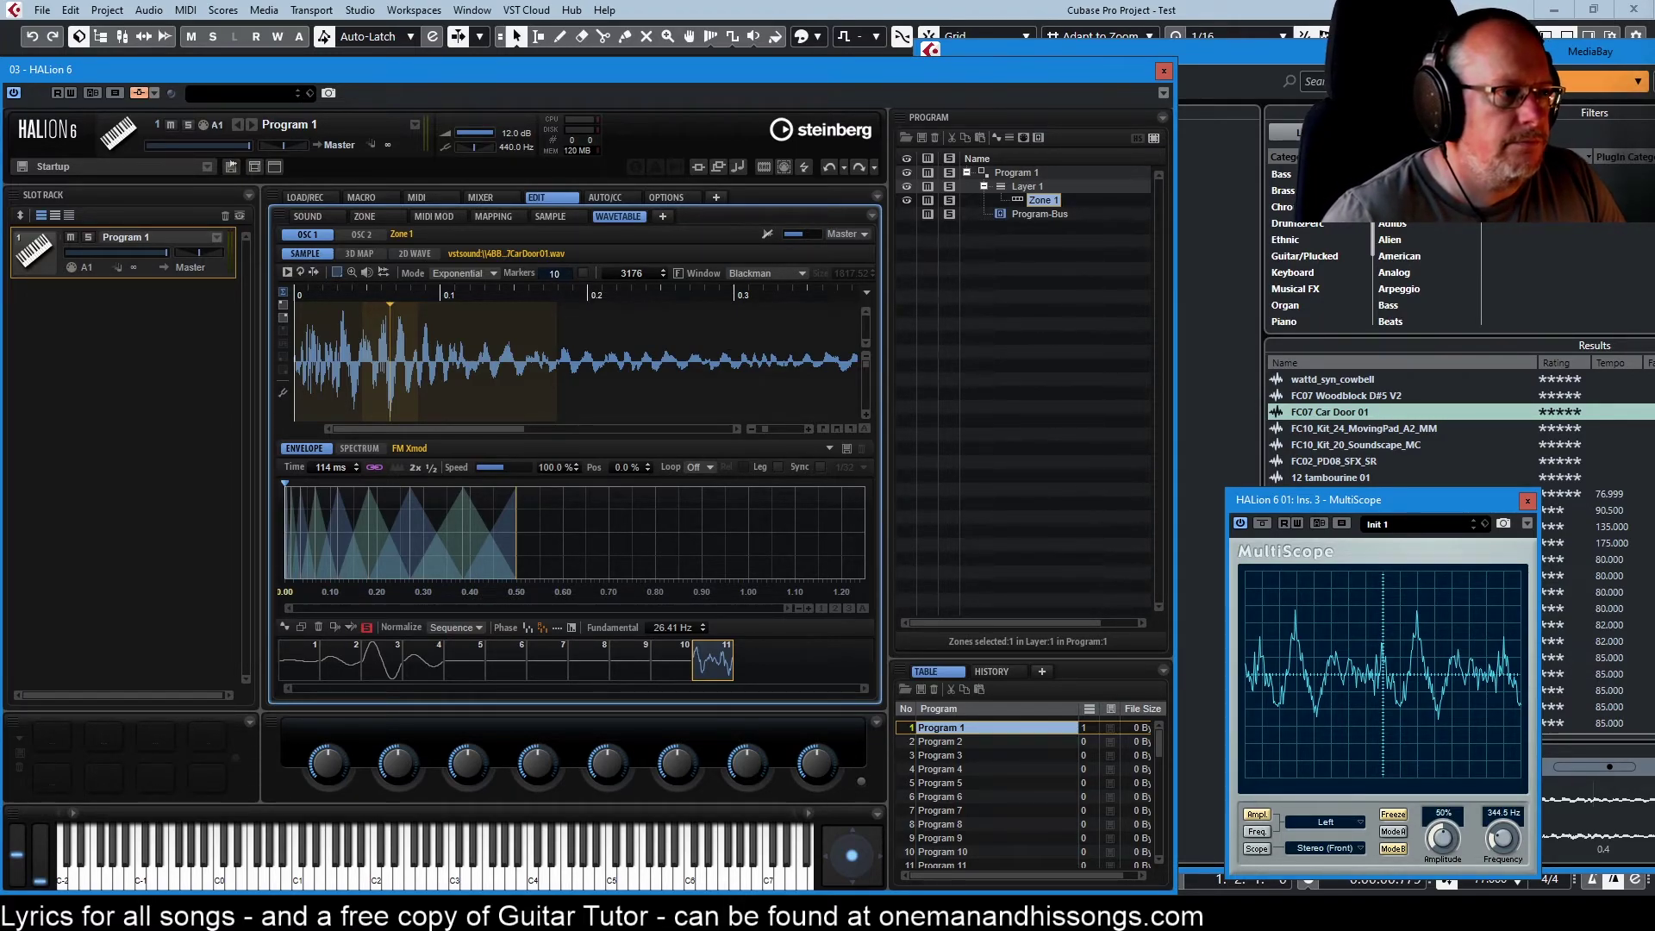
key(Return)
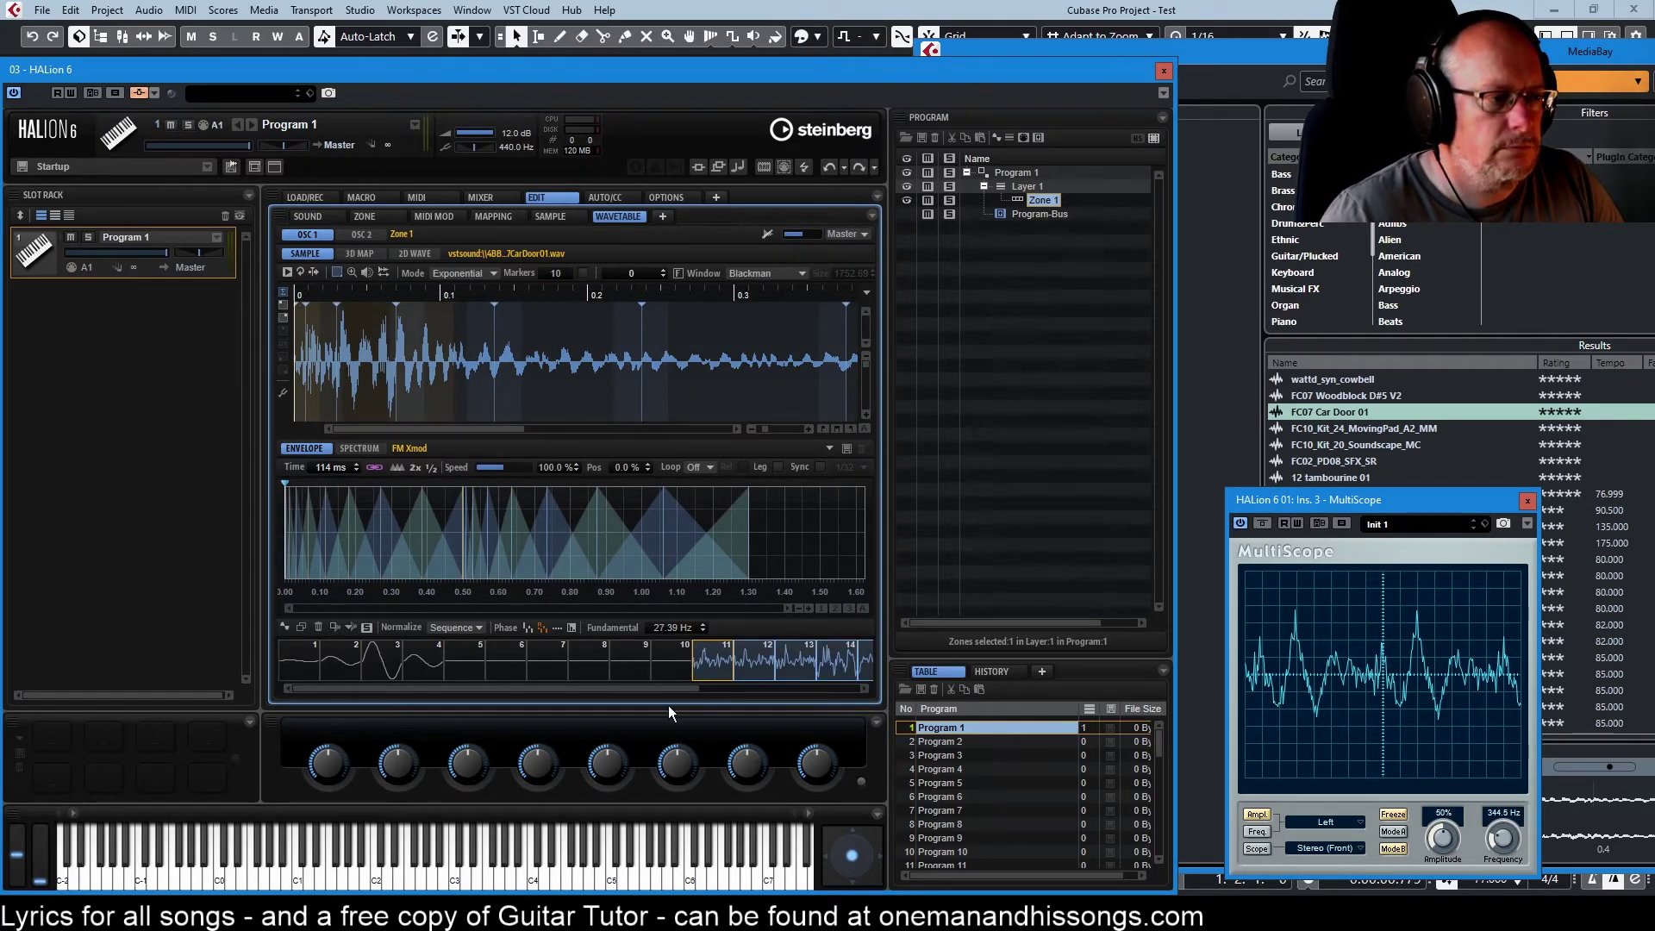
Step: Scroll the frame strip to inspect car door wave 12 and woodblock wave 8
drag(669, 687, 552, 692)
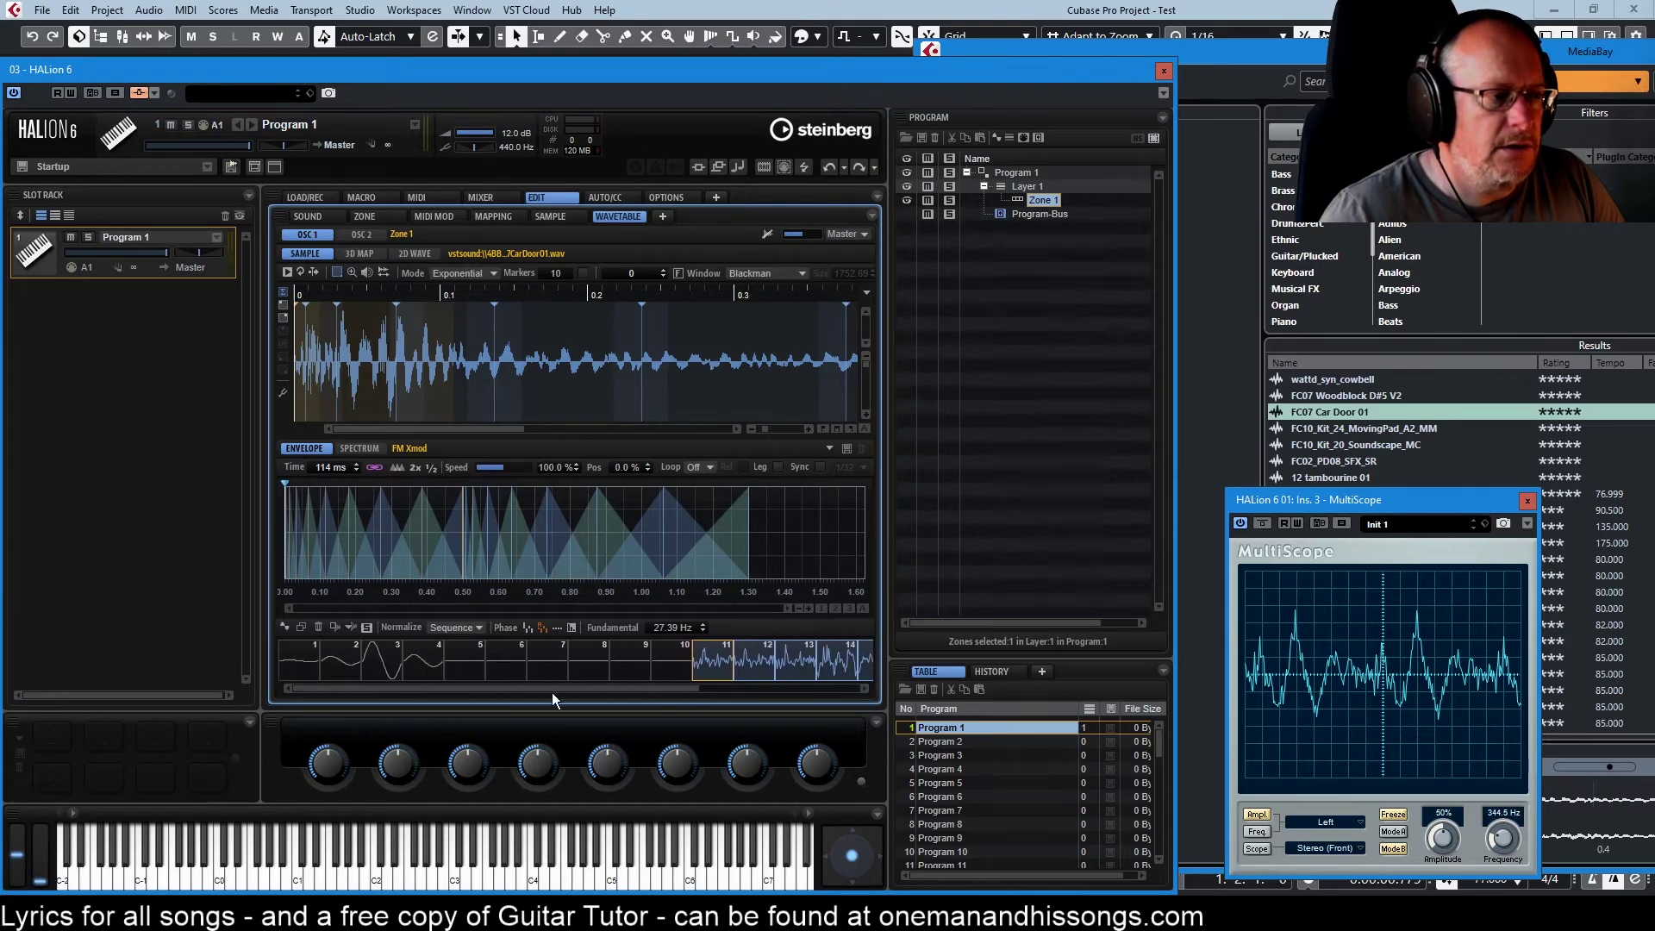
click(753, 655)
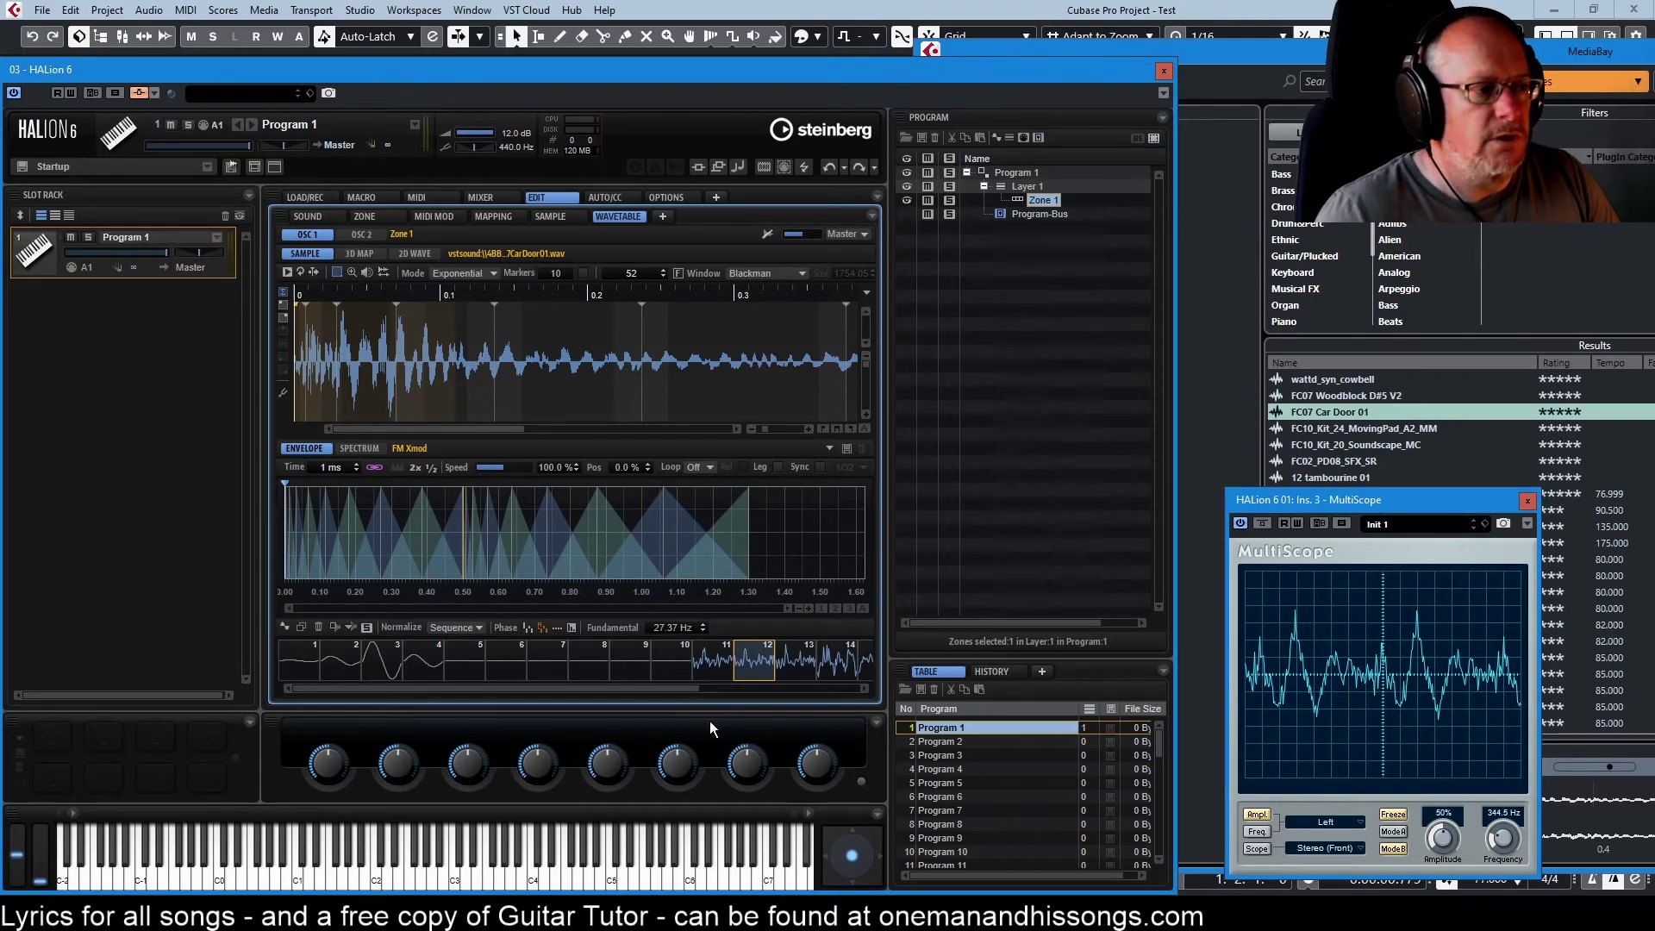
click(600, 670)
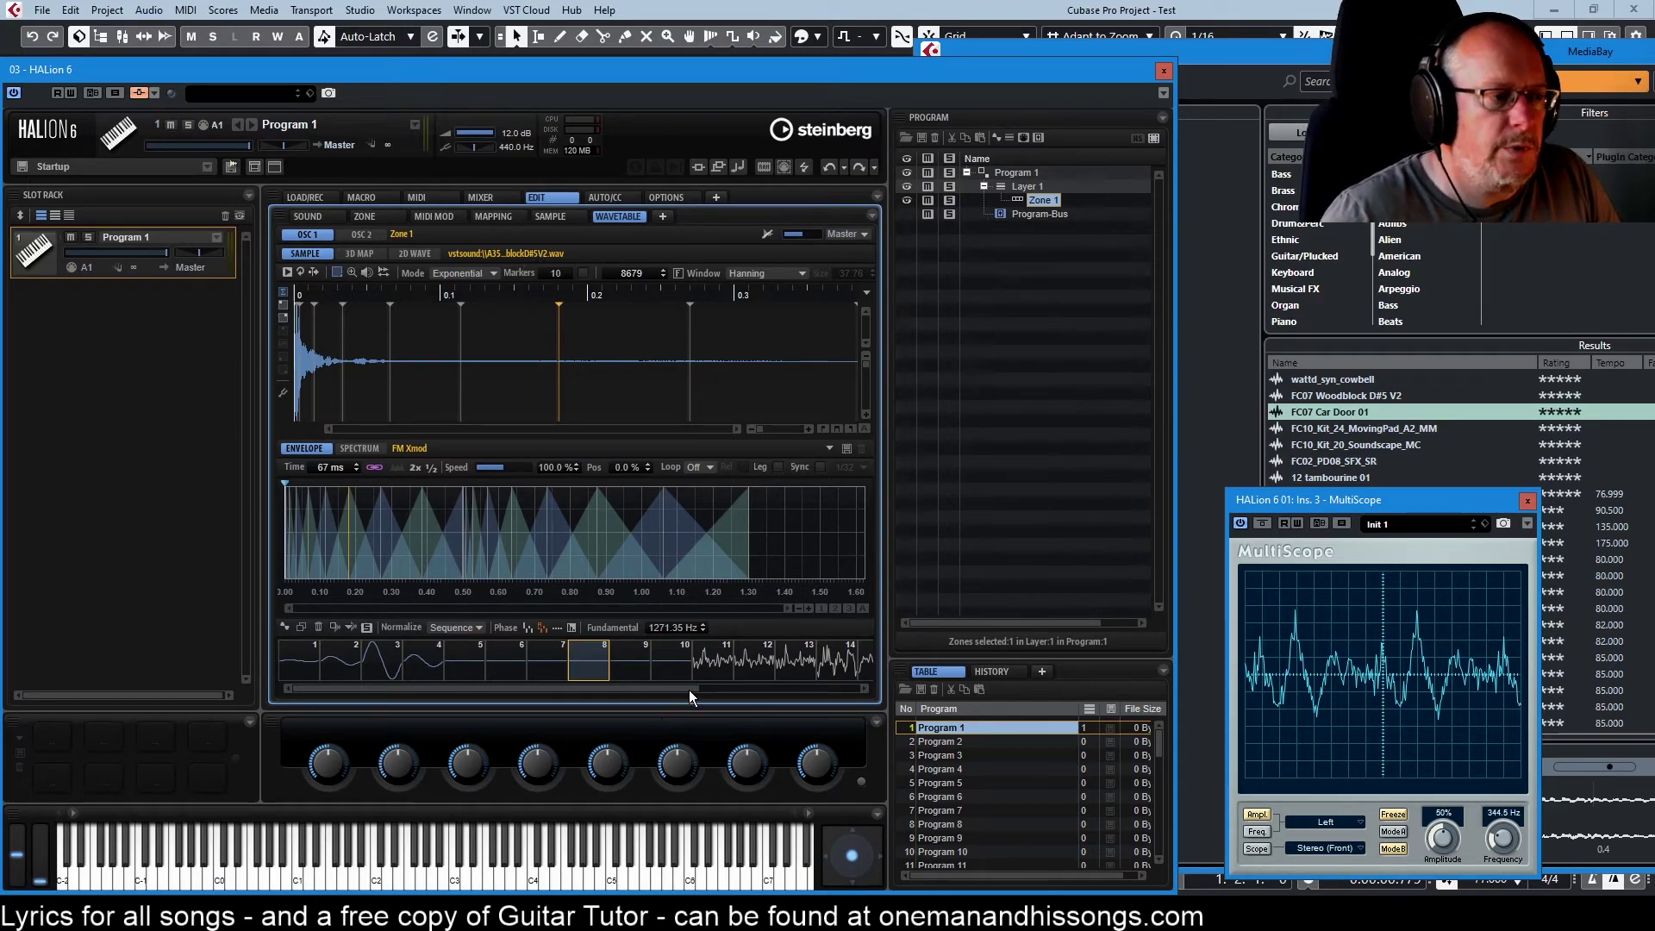
drag(690, 689, 354, 684)
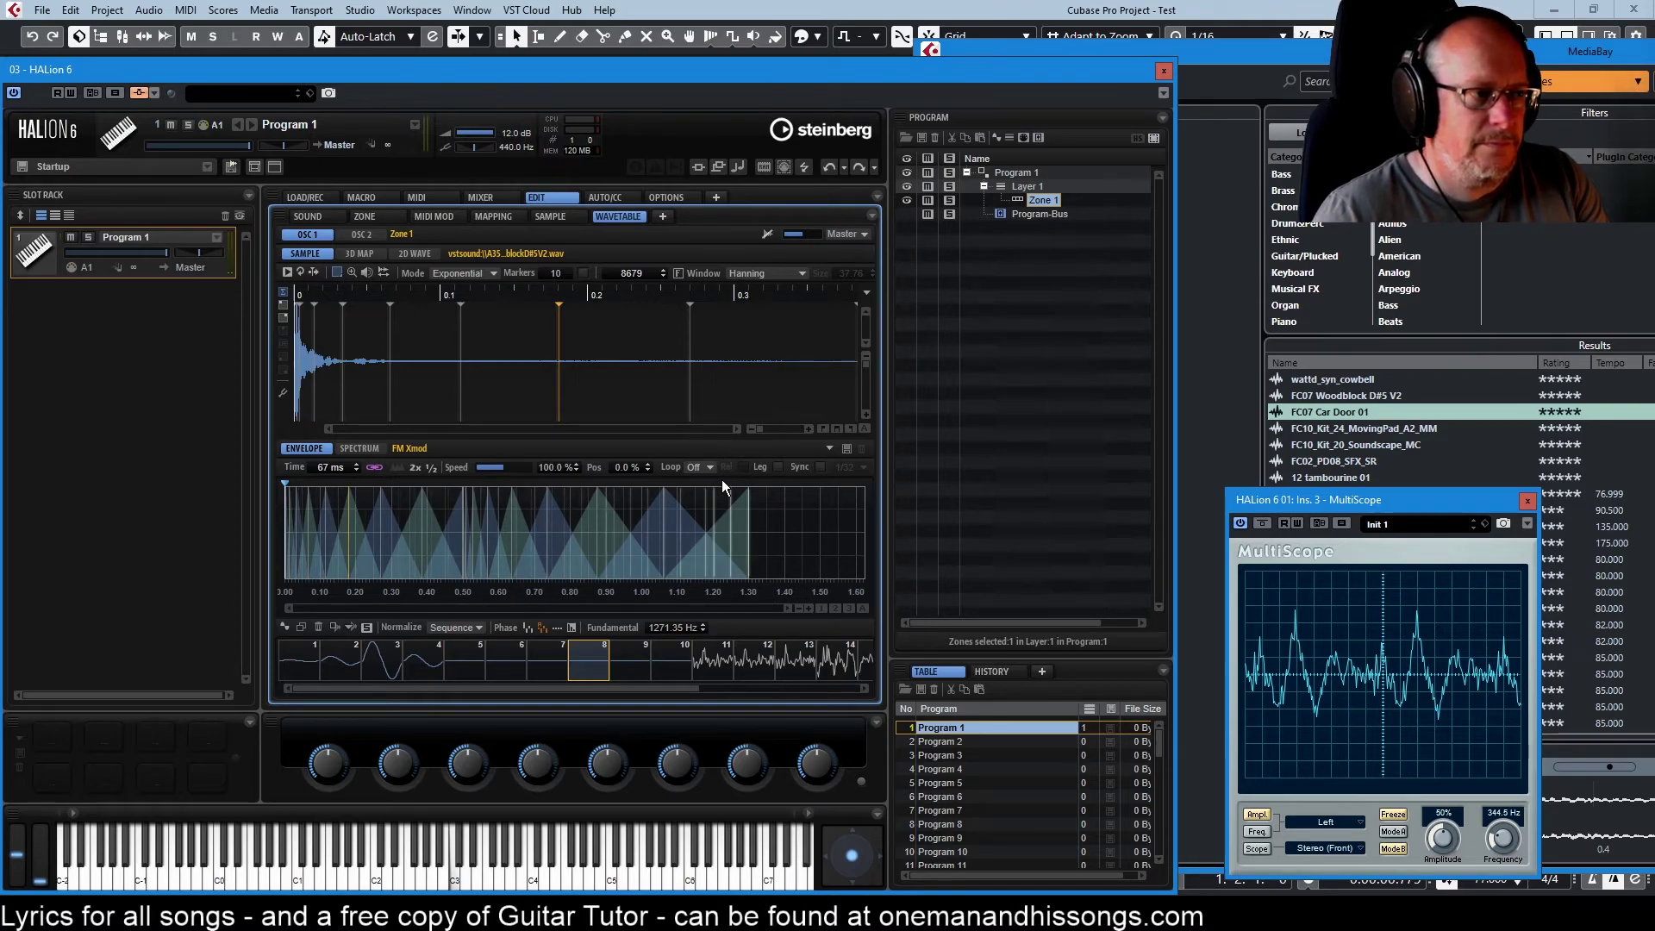
click(703, 468)
Step: Set the wavetable envelope Loop mode to Alt
click(719, 521)
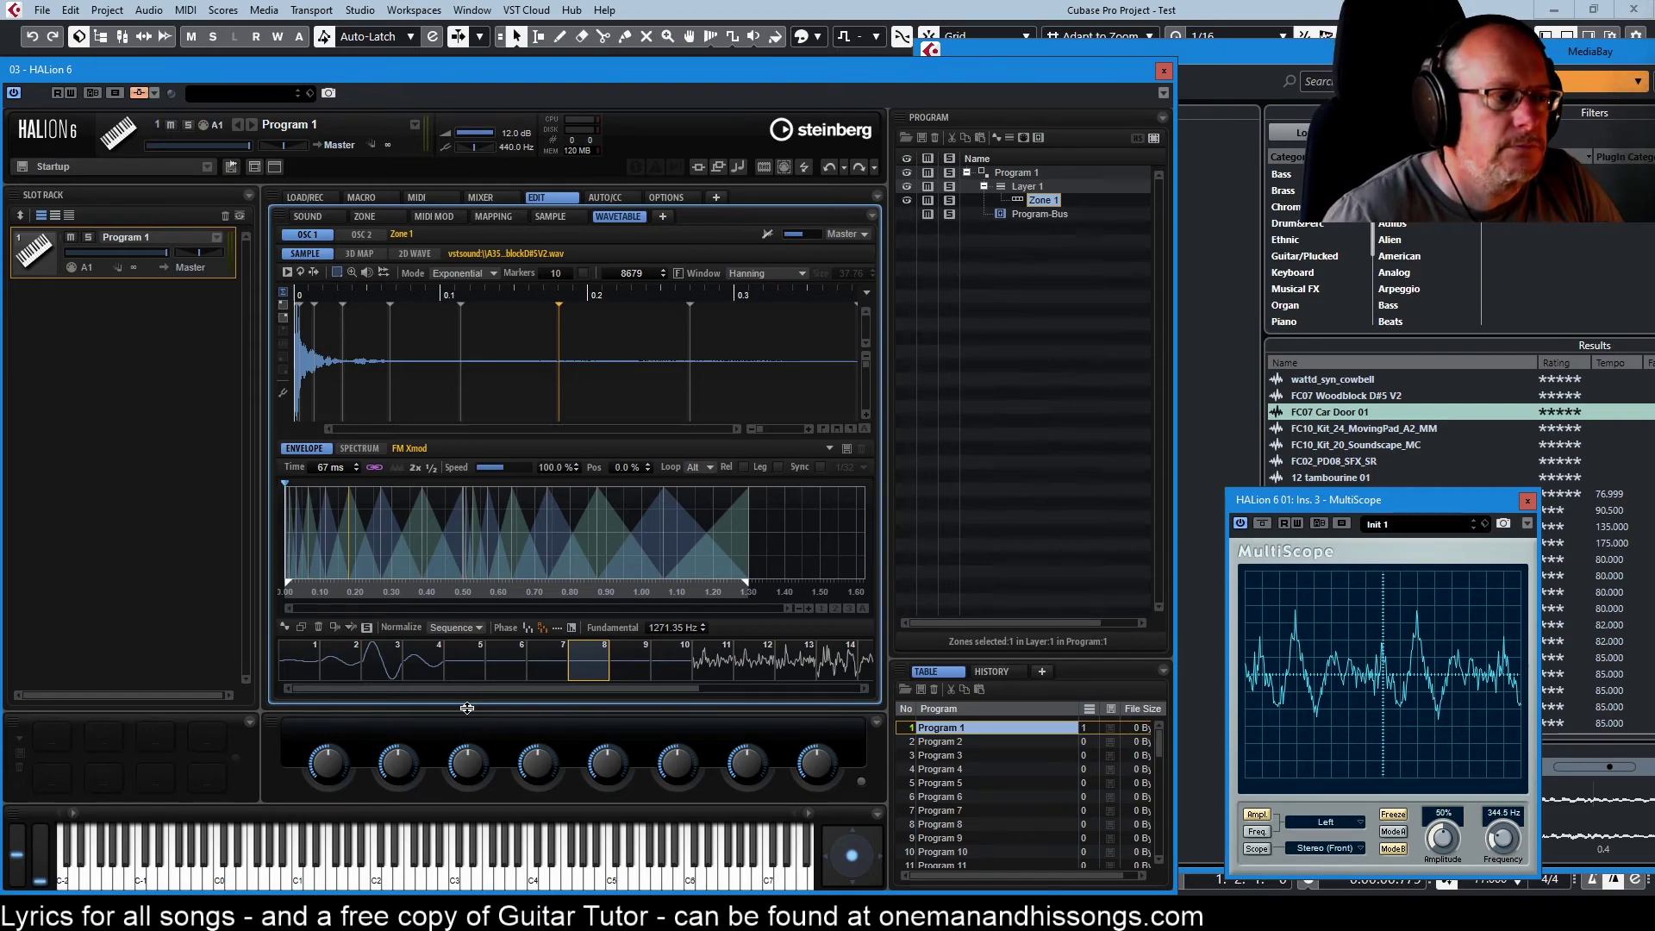
Step: Set Normalize to Wave, then select wave 10 and bring up its context menu
click(449, 627)
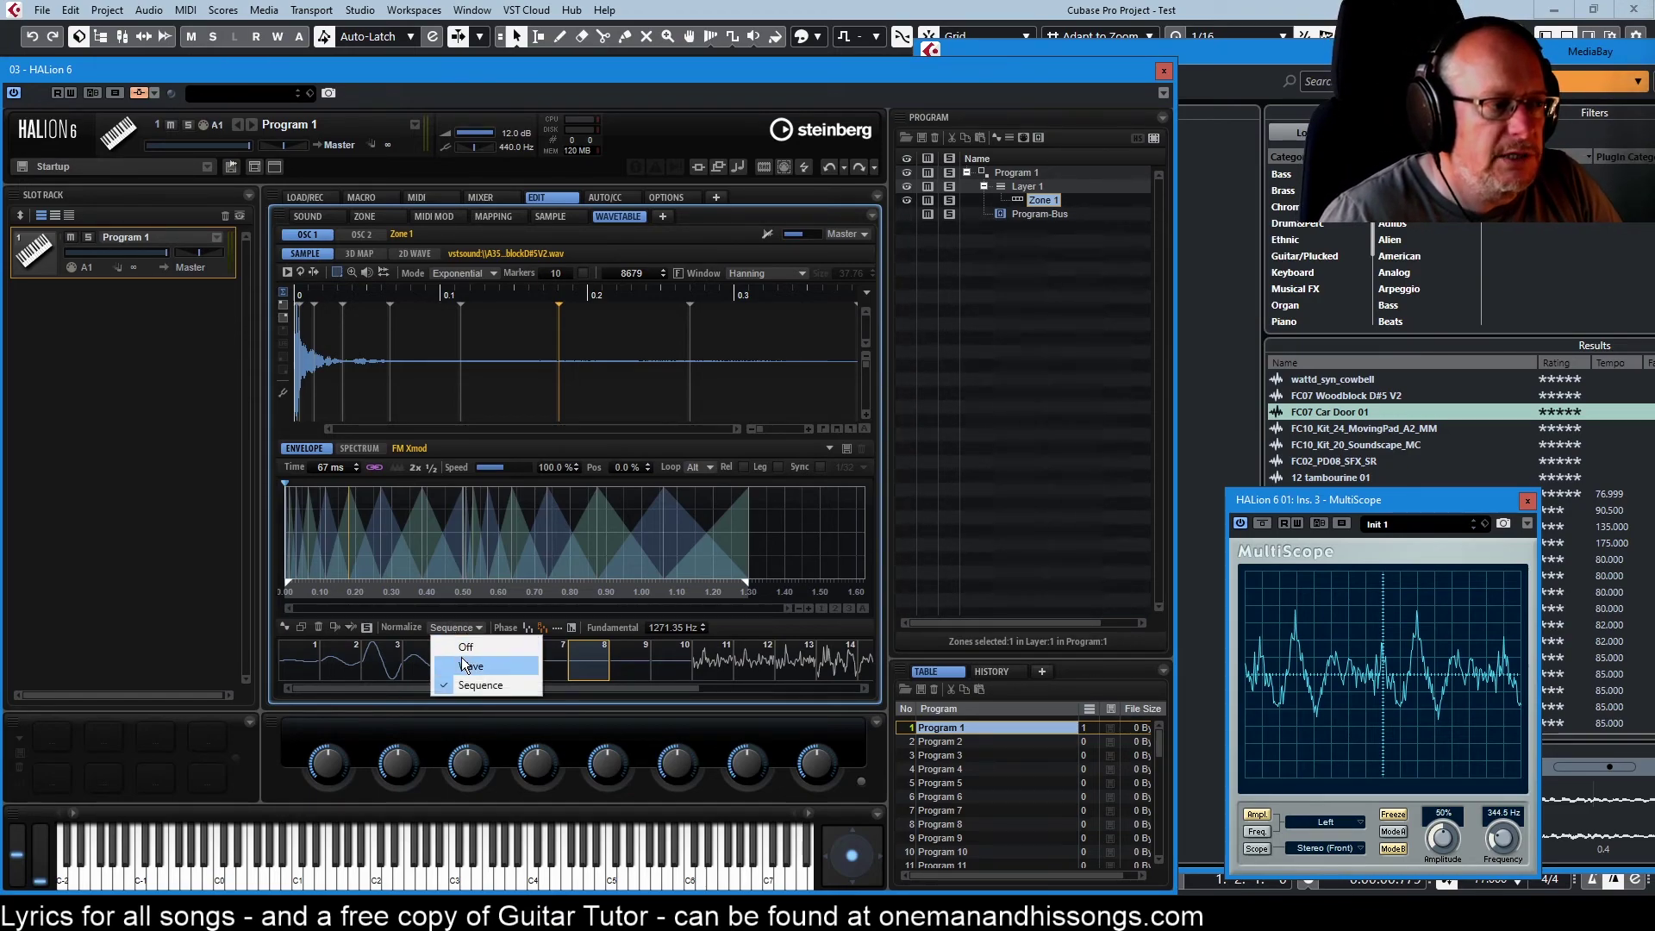
click(462, 656)
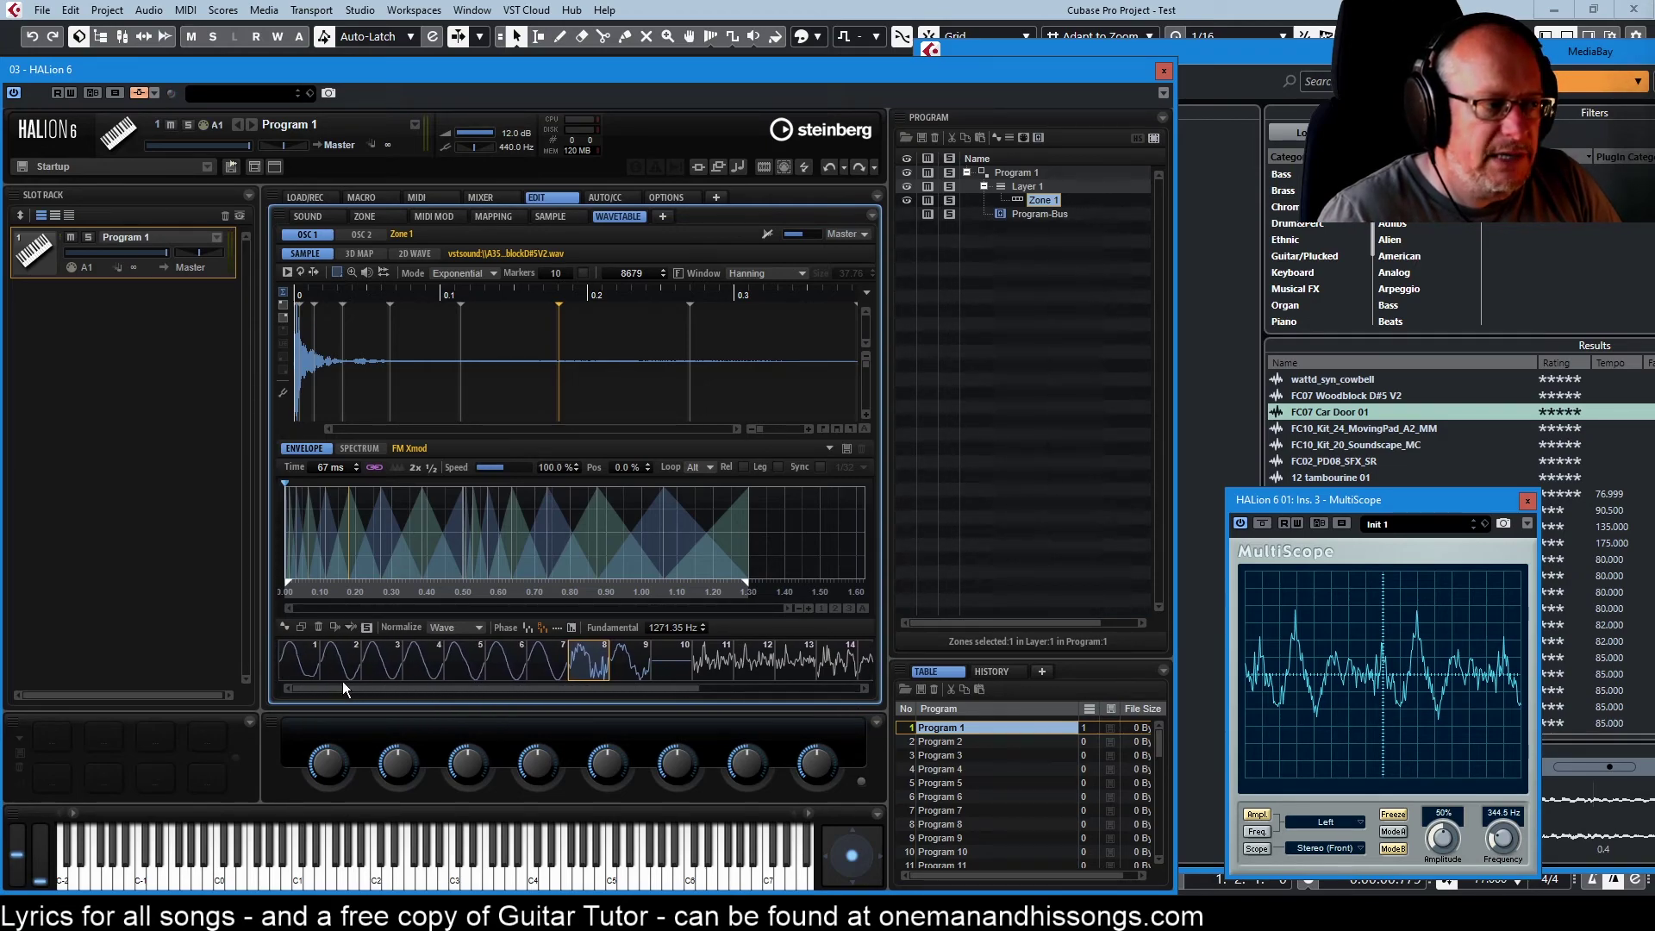
click(671, 663)
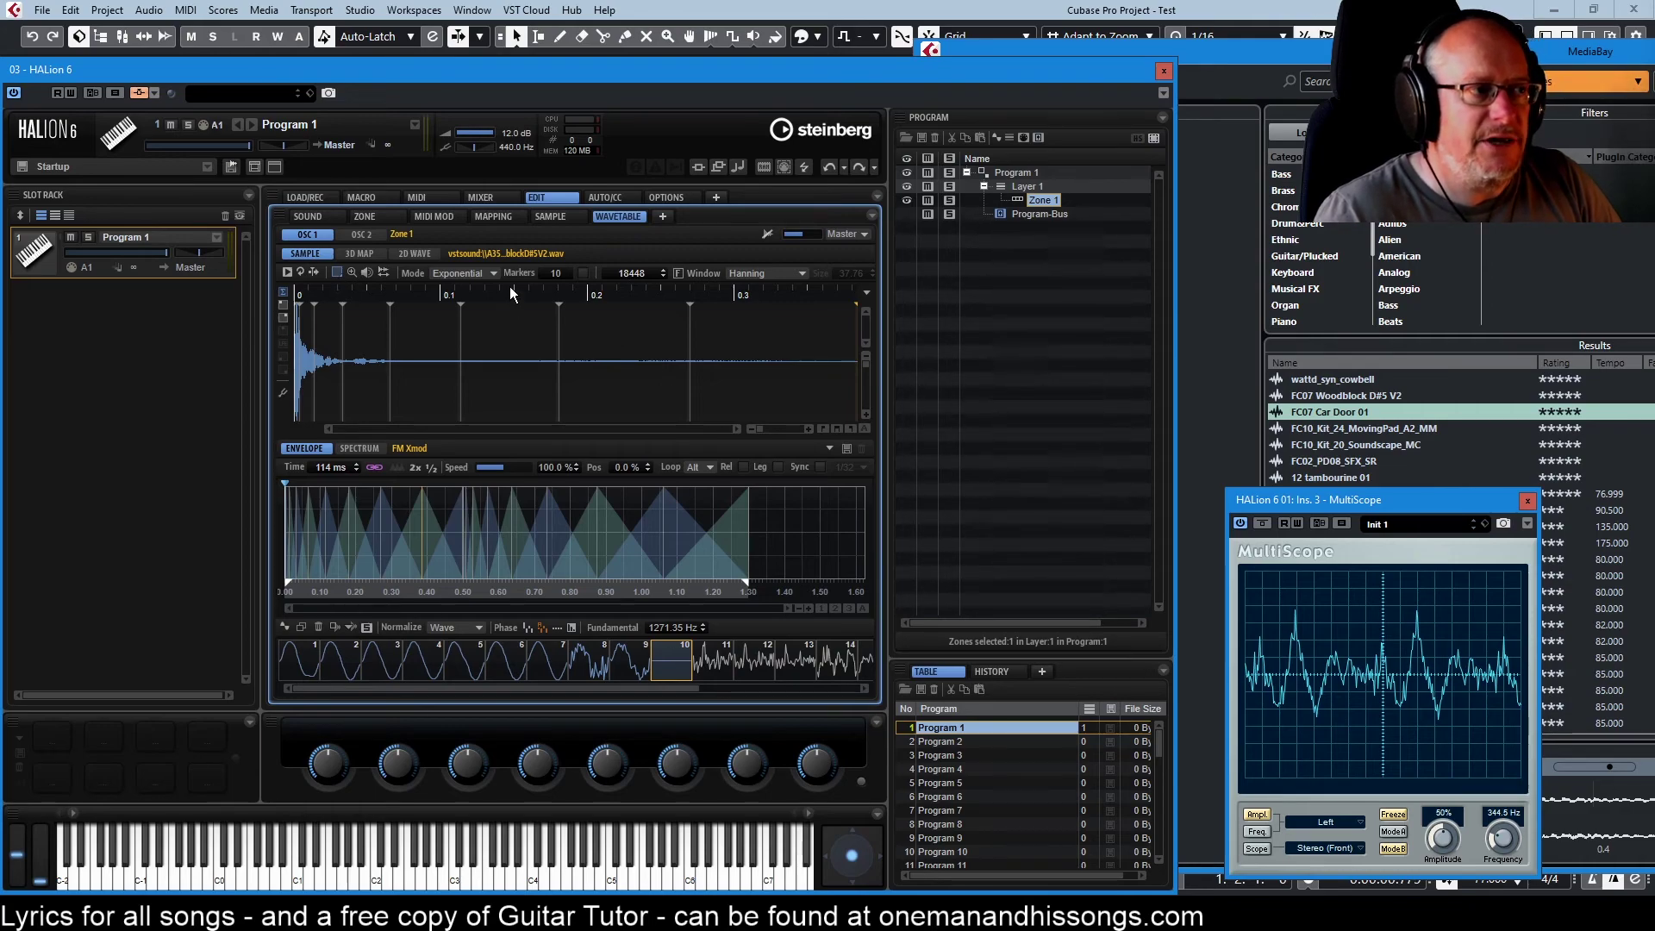
right_click(675, 653)
Step: Delete wave 10, then drag the first car door wave (new frame 10) between waves 4 and 5
click(722, 460)
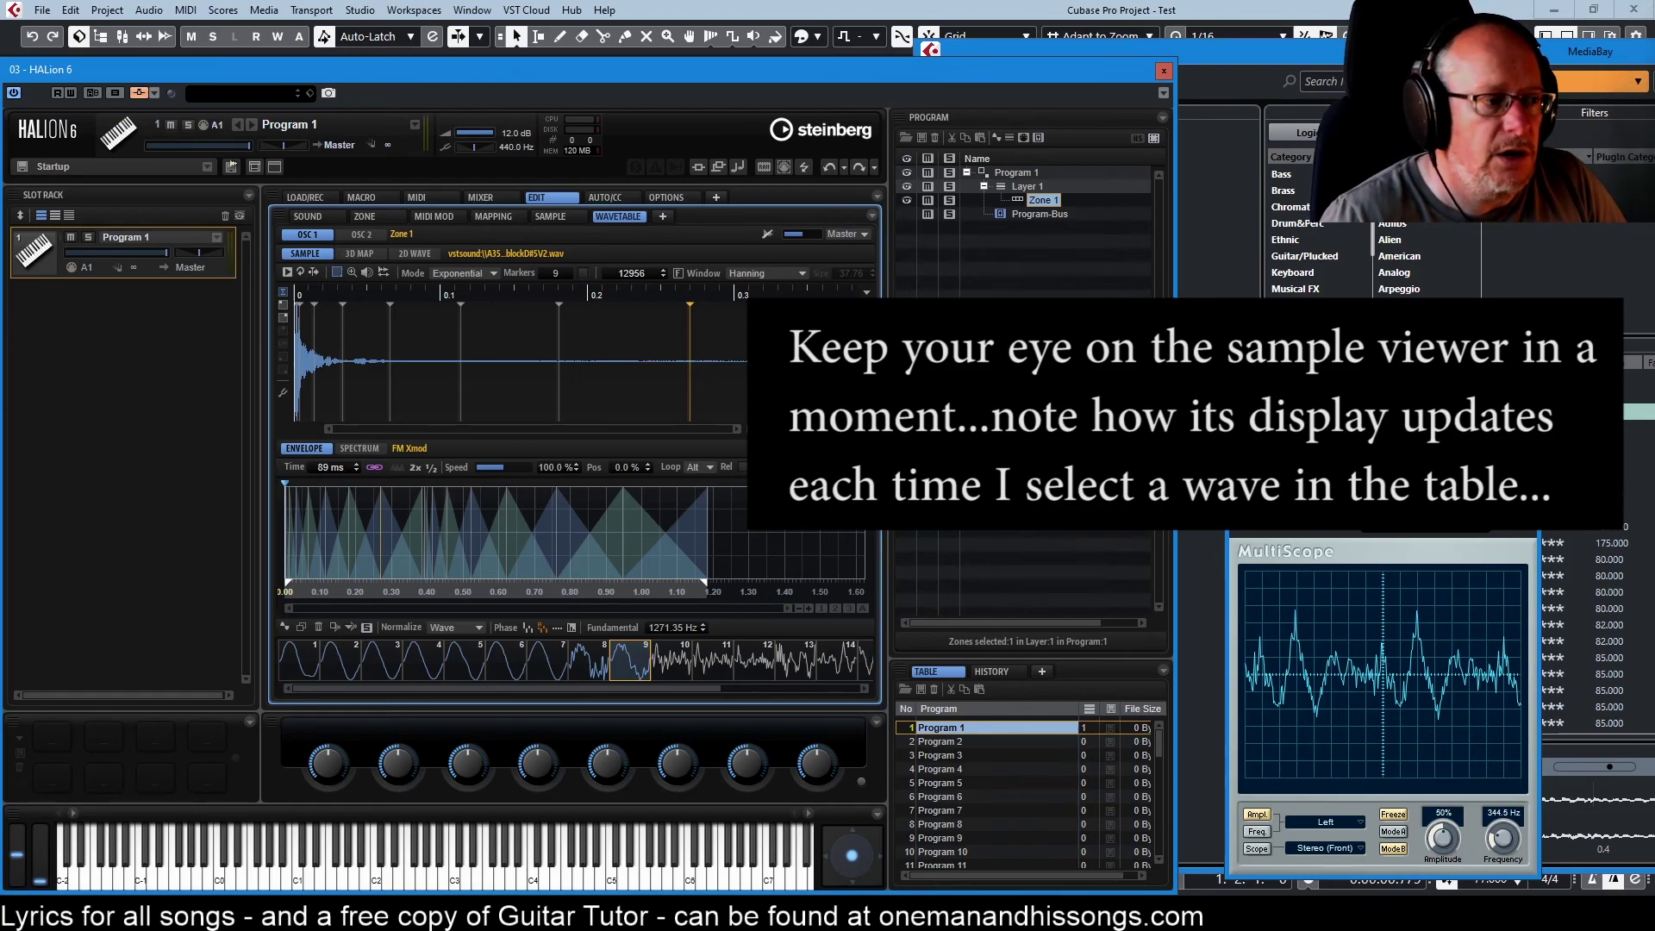
click(671, 661)
drag(672, 661, 447, 669)
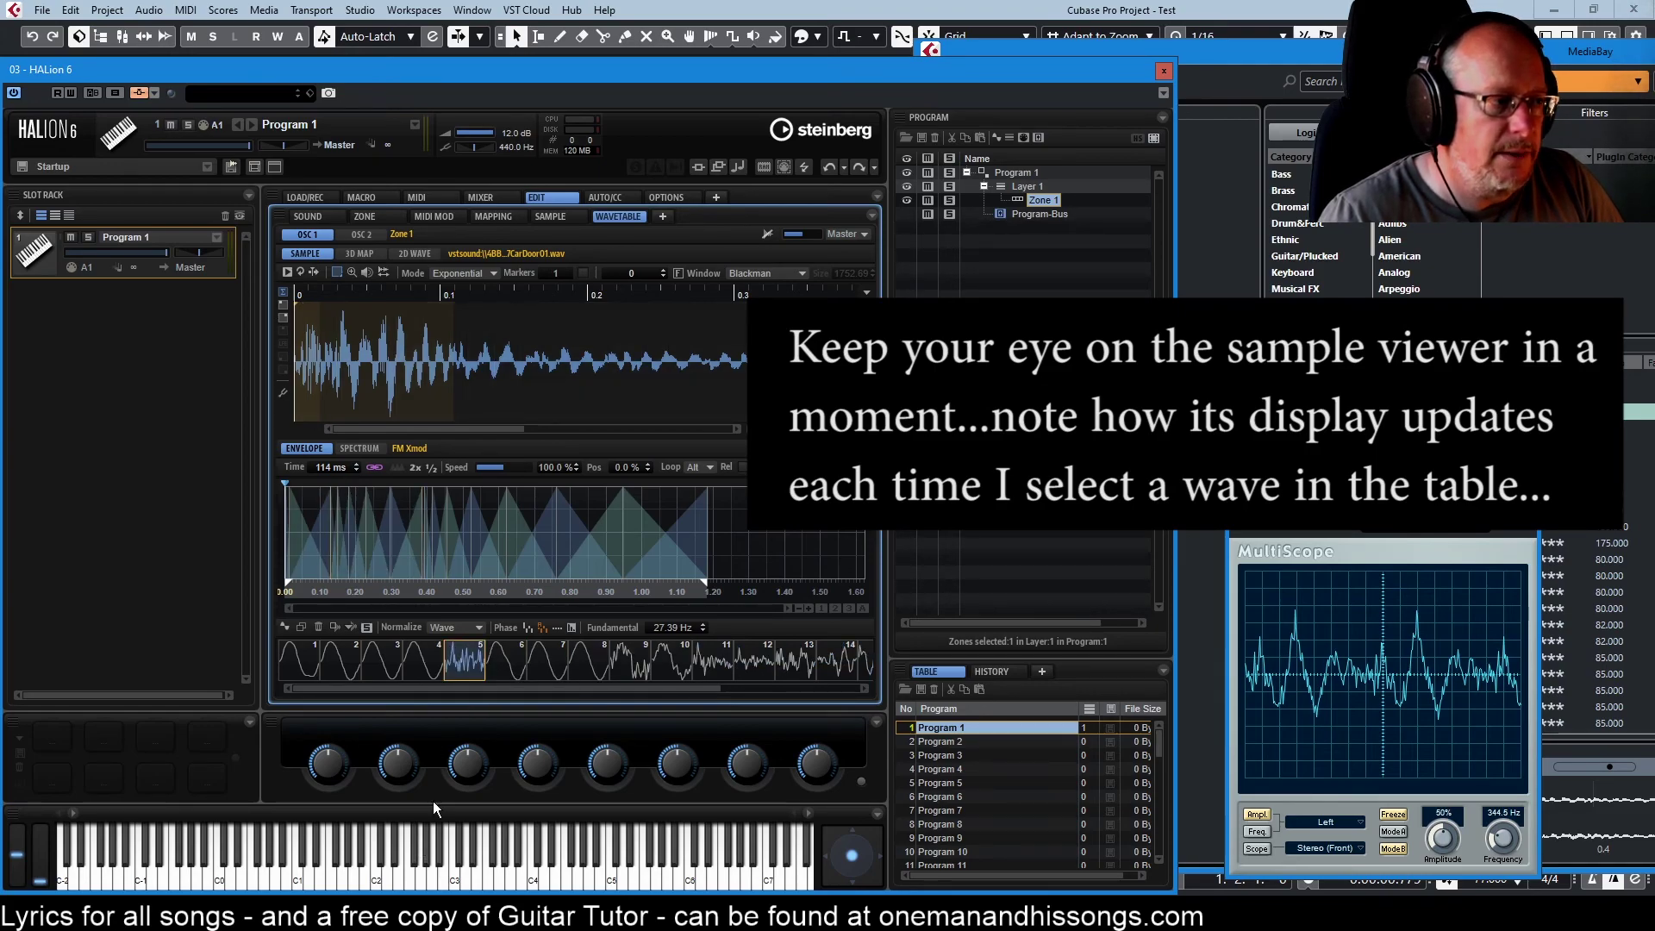